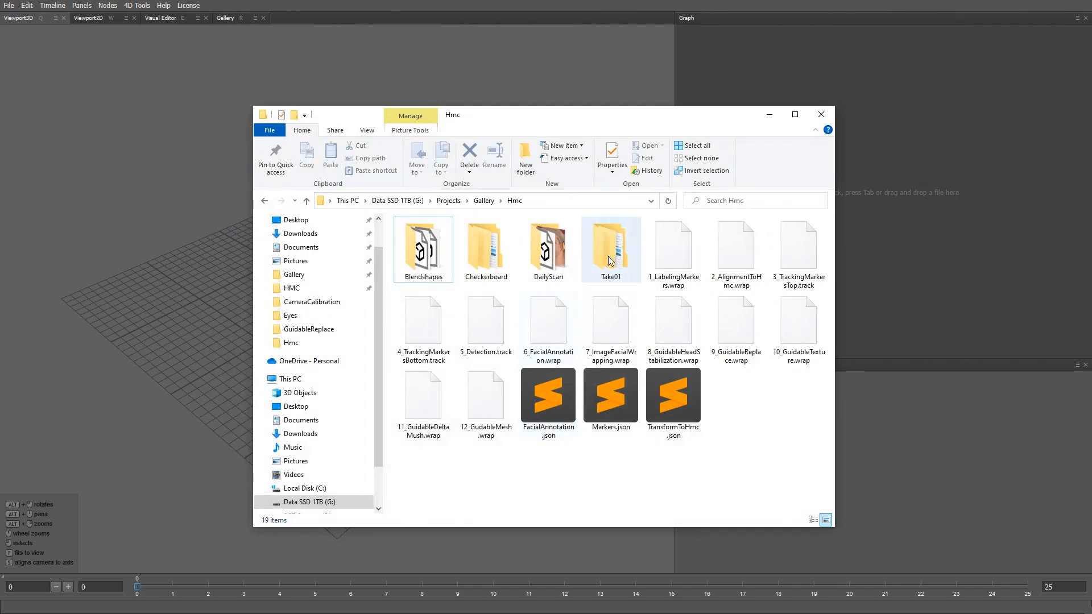
- Load the frames from the Hmc/Take01/top folder into the graph as an image sequence, adjusting the timeline to it
double_click(609, 256)
double_click(446, 334)
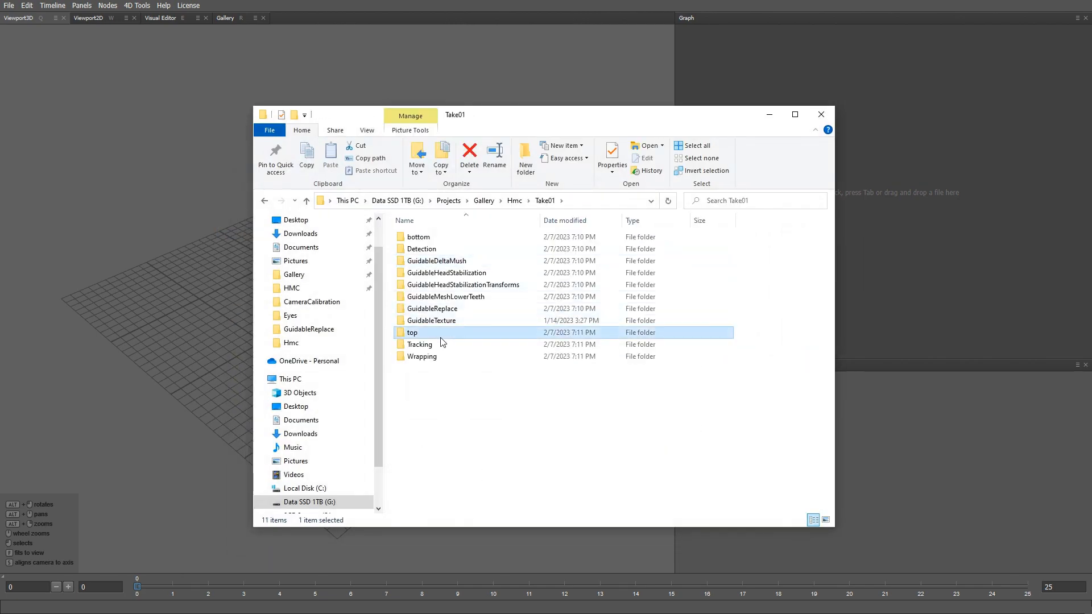
drag(424, 267, 902, 153)
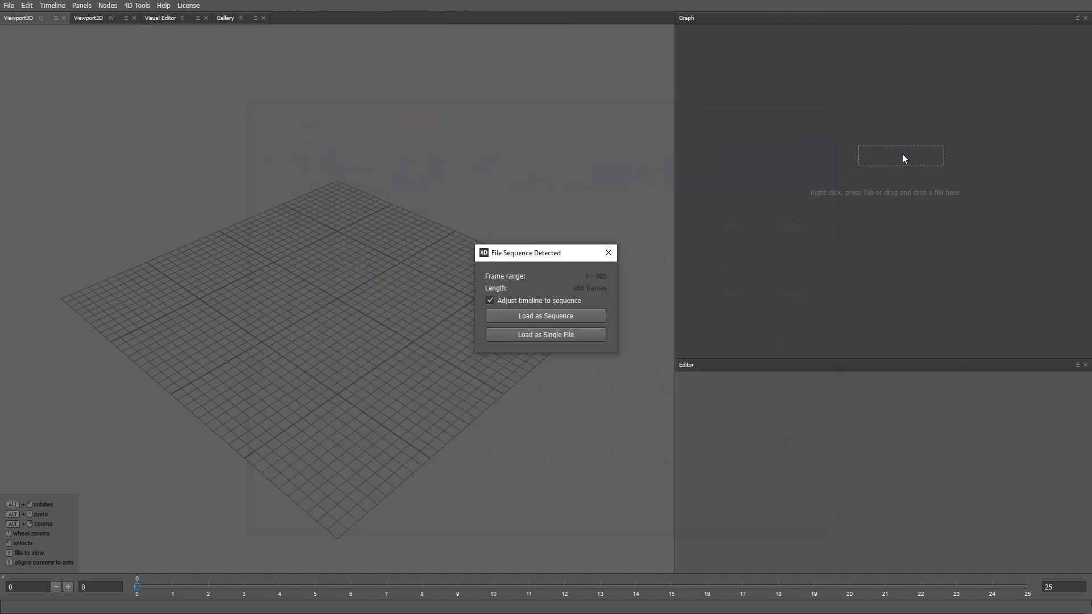
click(576, 318)
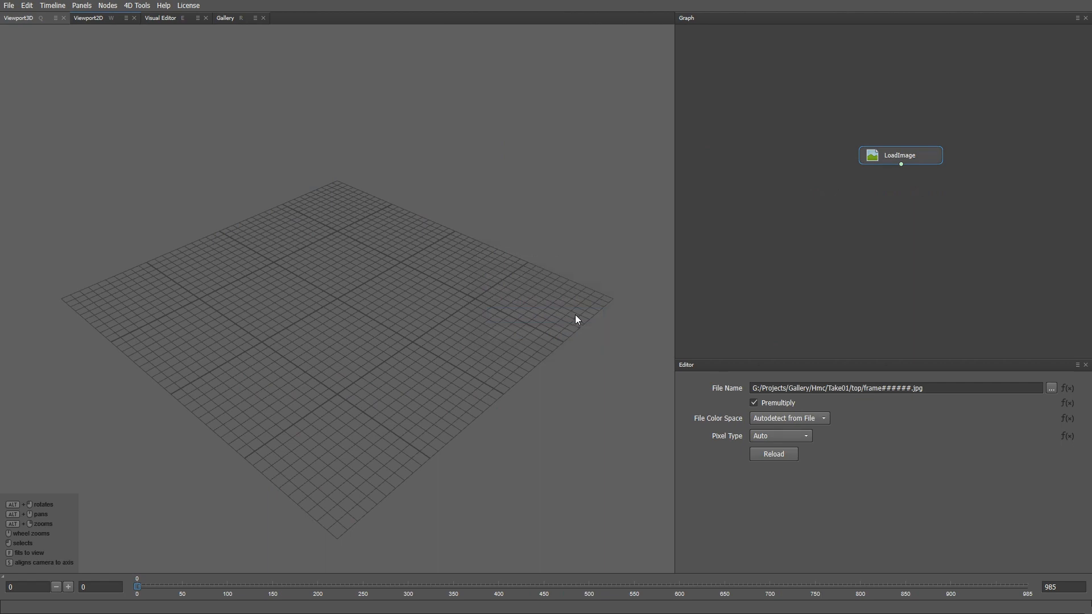
- Show the loaded images fitted in the 2D viewport and scrub the timeline to frame 530
key(w)
key(f)
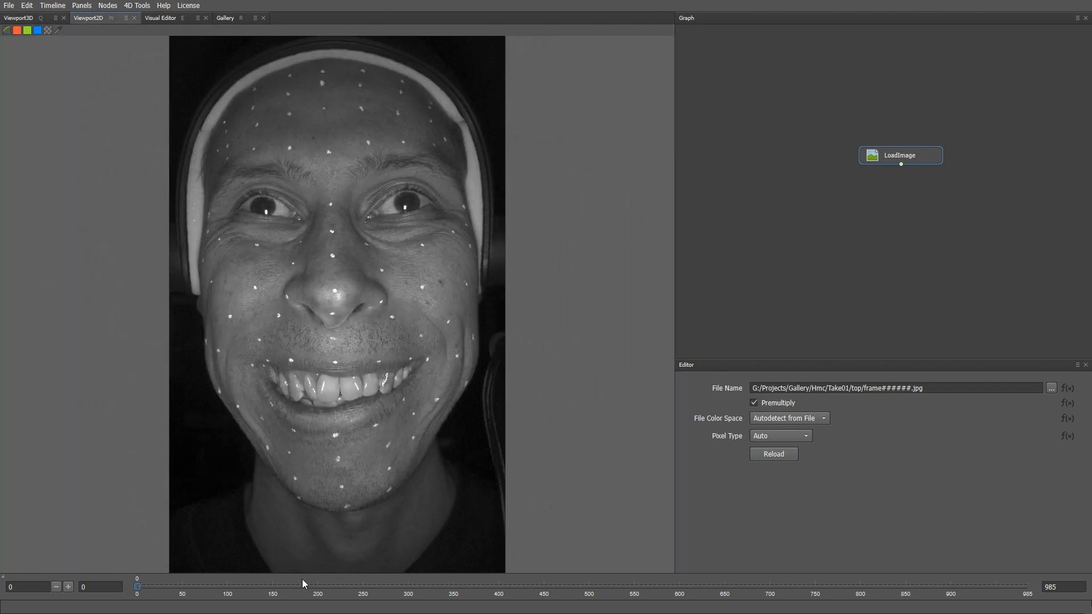
drag(303, 584, 636, 597)
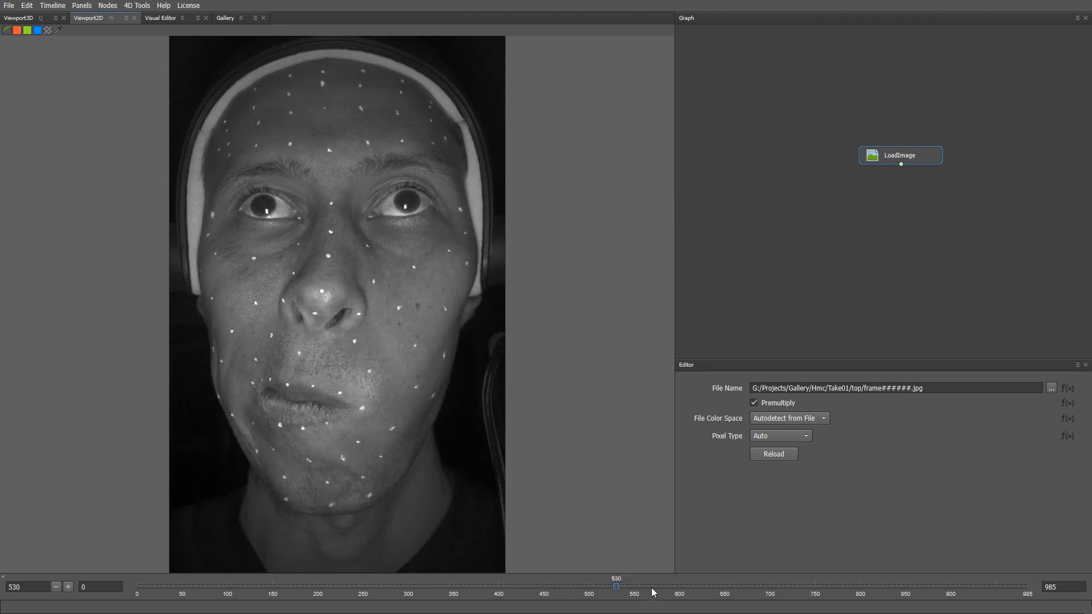
- Add a LoadCamera node to the graph and align it beside the LoadImage node
middle_drag(820, 196, 856, 198)
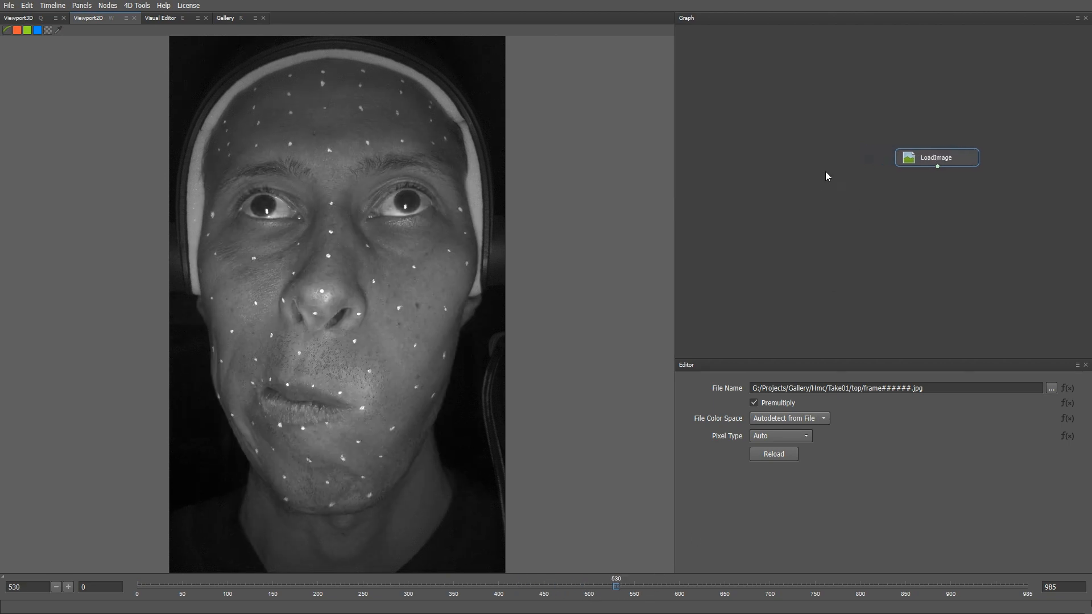
right_click(818, 163)
text(loadcam)
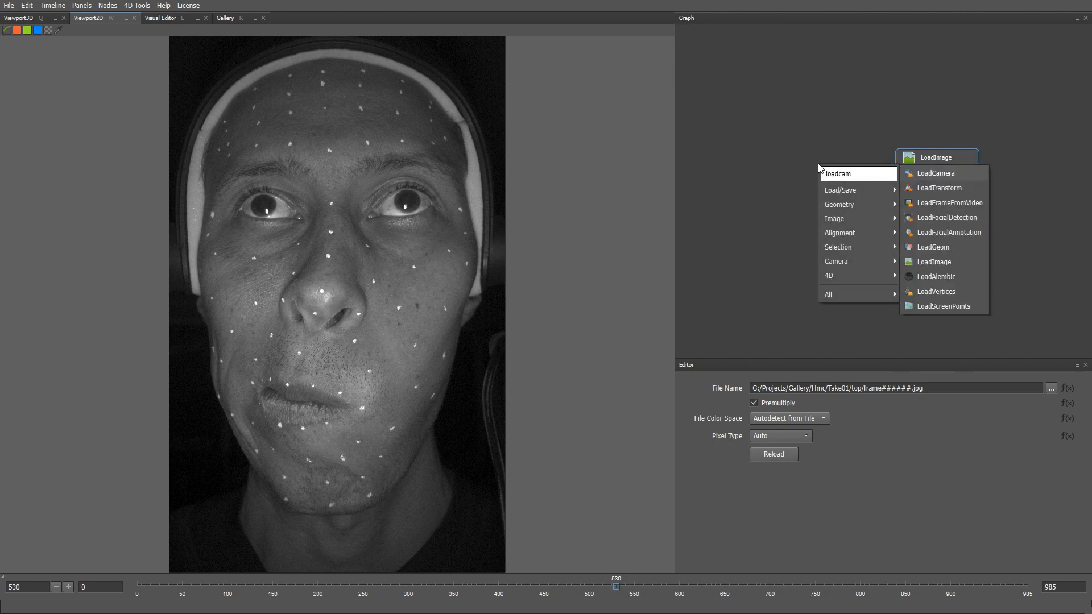
key(Return)
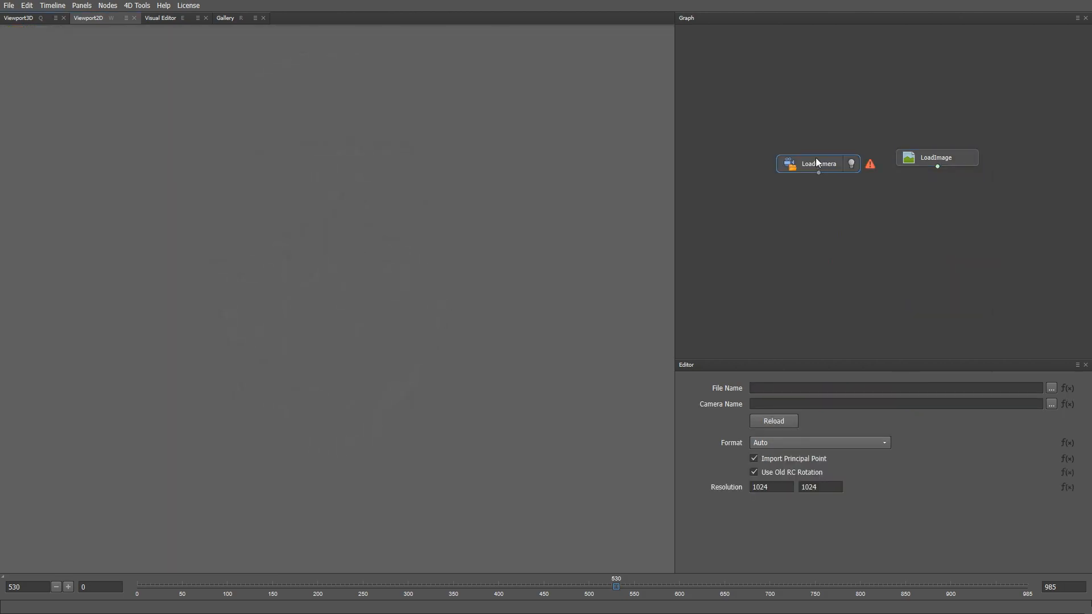
drag(816, 160, 814, 153)
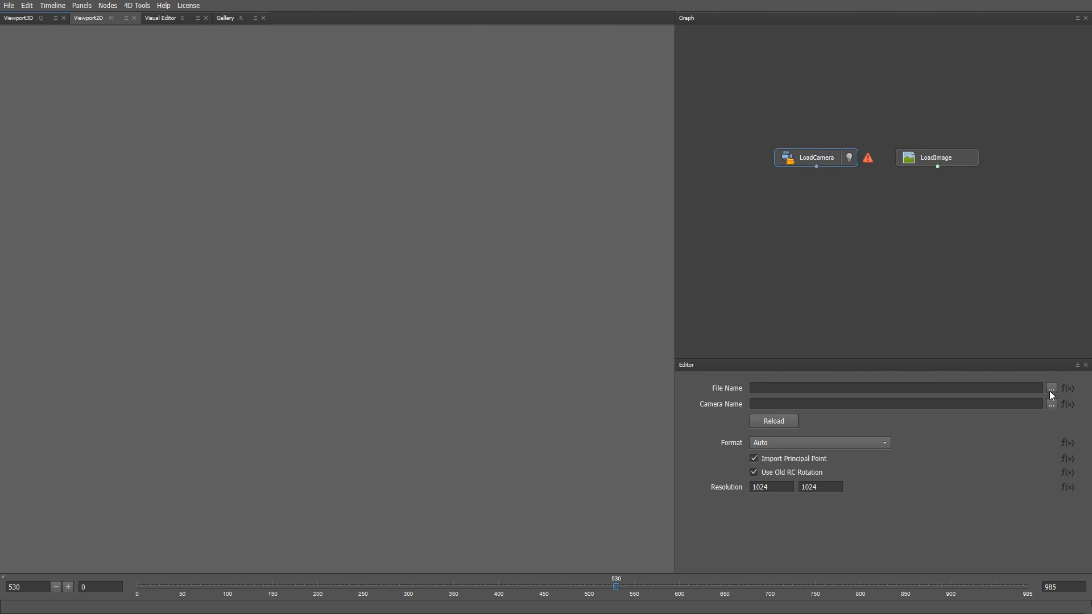
- Load top.json from G:/Projects/Gallery/Hmc/Checkerboard/CameraCalibration into the LoadCamera node and inspect the camera in 3D
click(1051, 389)
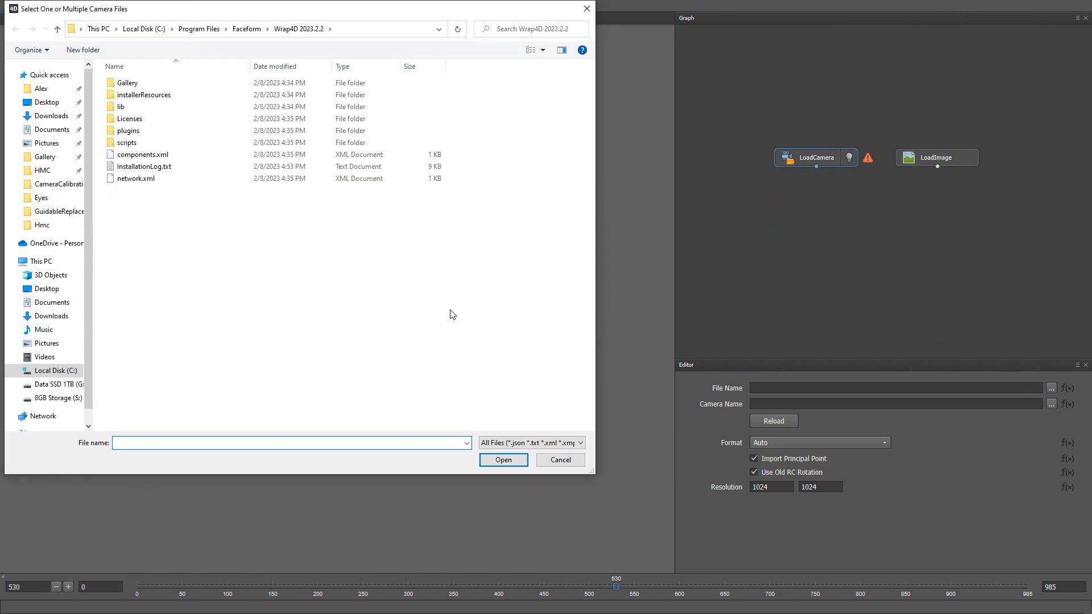
click(370, 31)
text(G:\Projects\Gallery\Hmc)
key(Return)
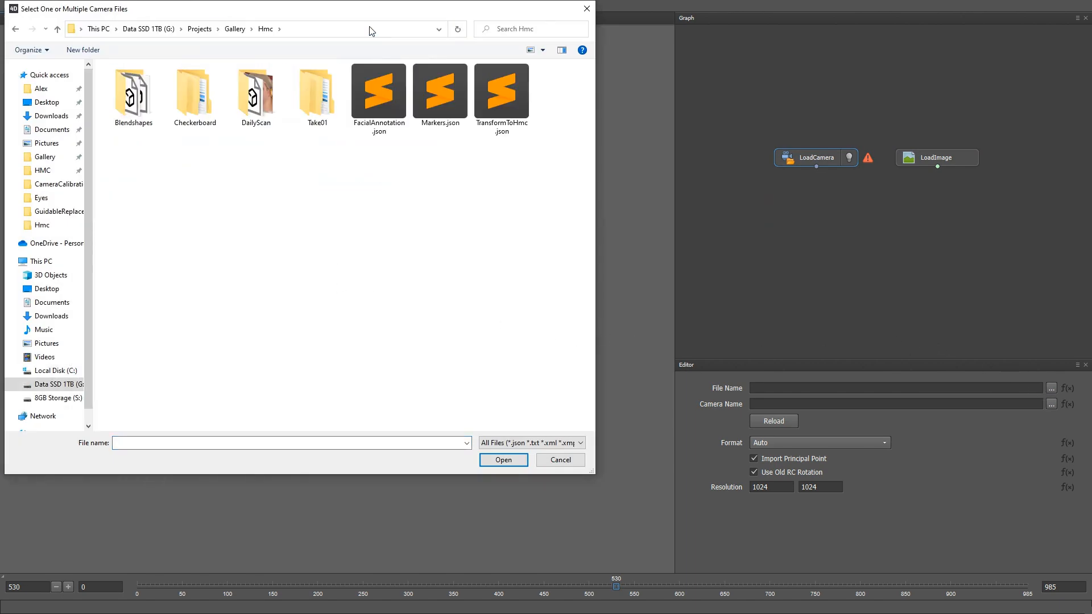
double_click(190, 98)
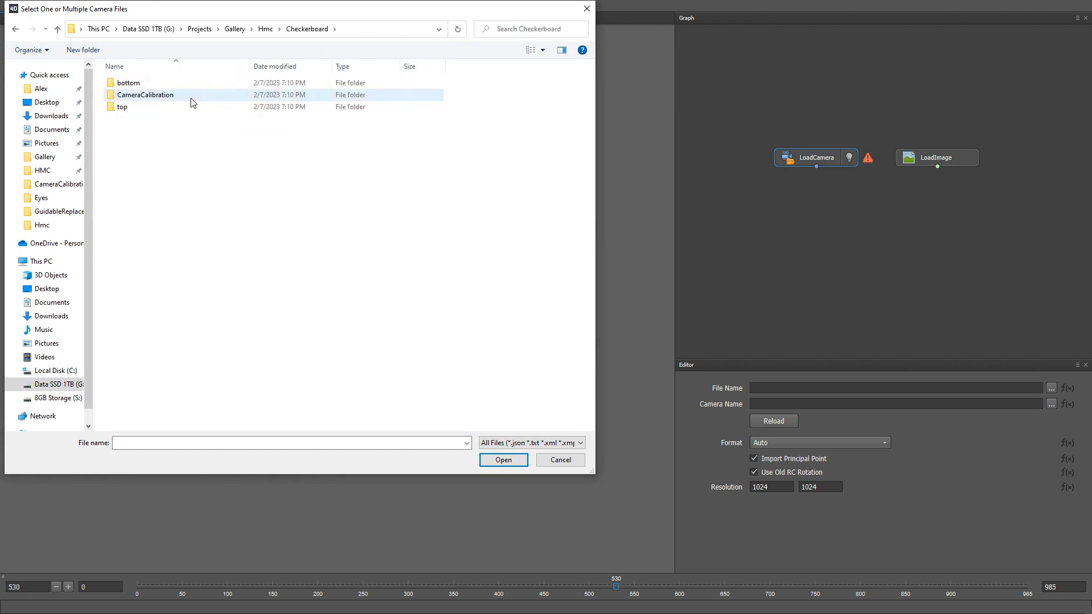
double_click(153, 96)
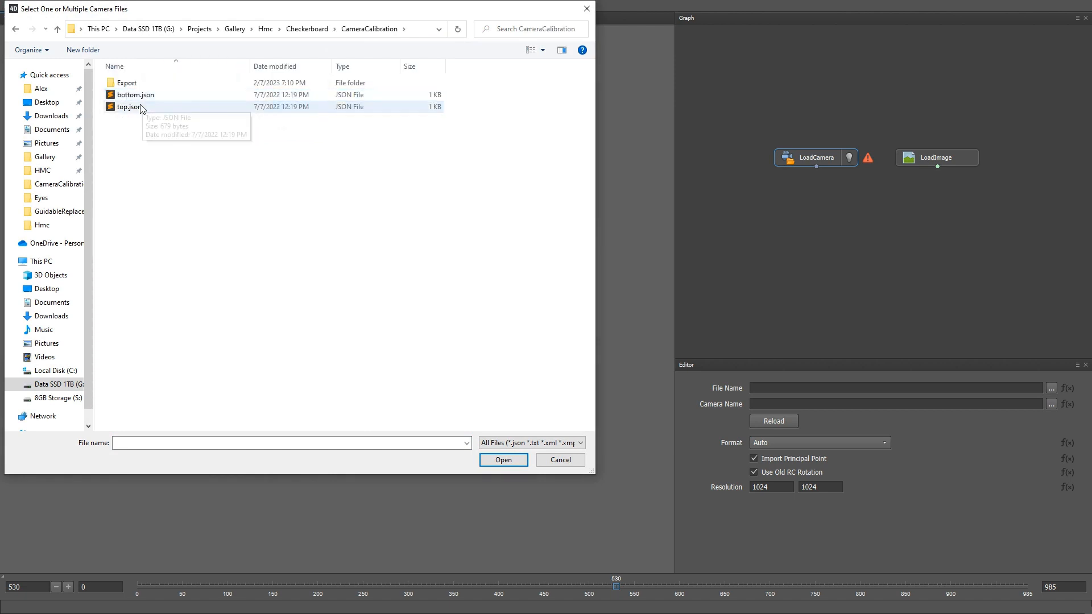
double_click(149, 107)
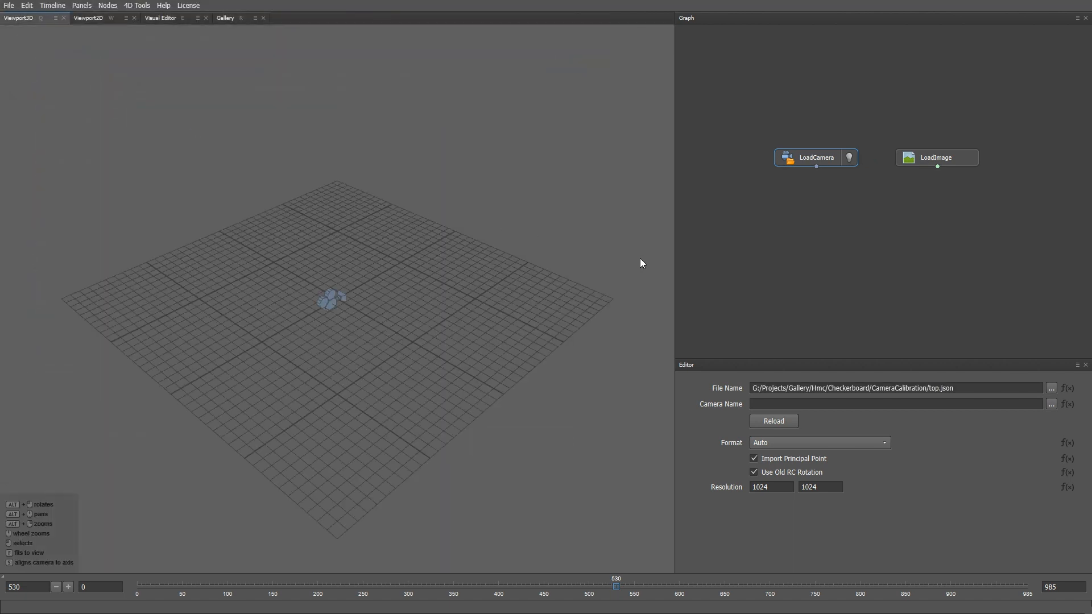
alt+drag(320, 316, 488, 309)
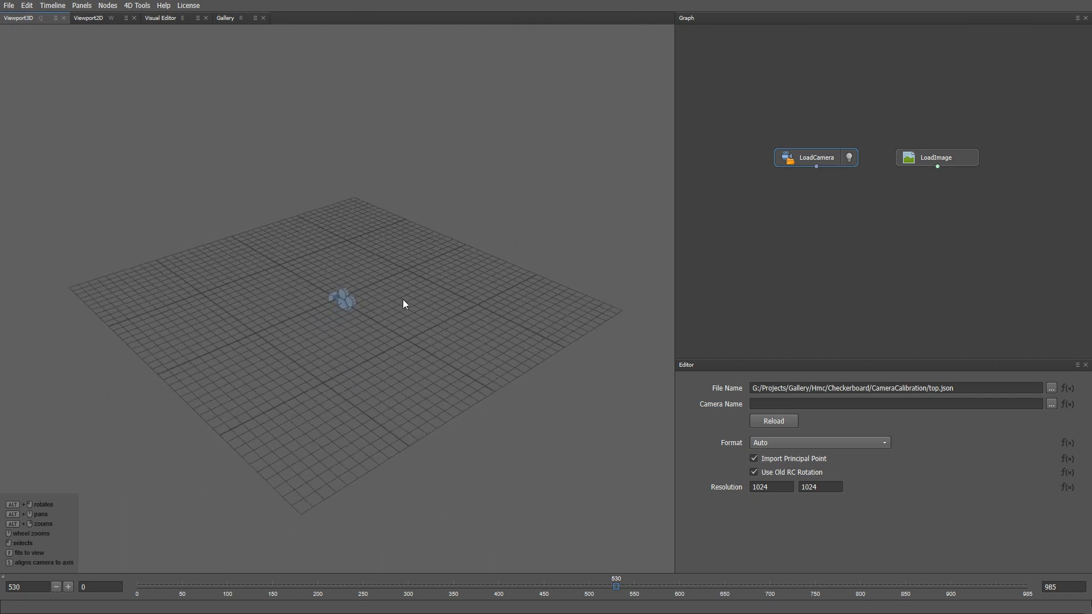
alt+right_drag(403, 299, 470, 342)
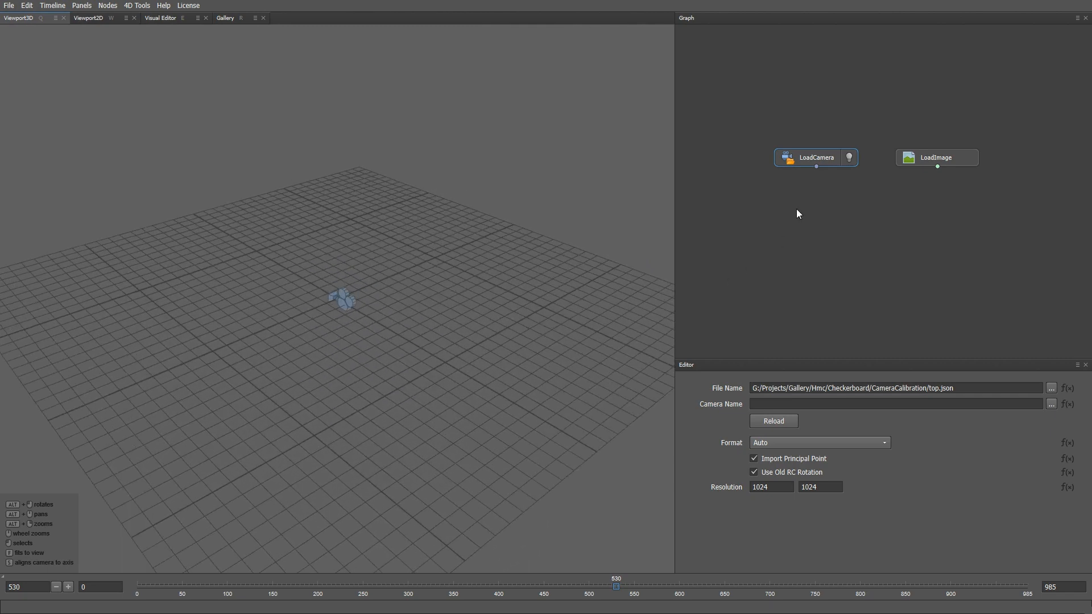
- Add an UndistortCamera node below LoadCamera and connect it to the loaded camera
middle_drag(805, 204, 831, 191)
key(Tab)
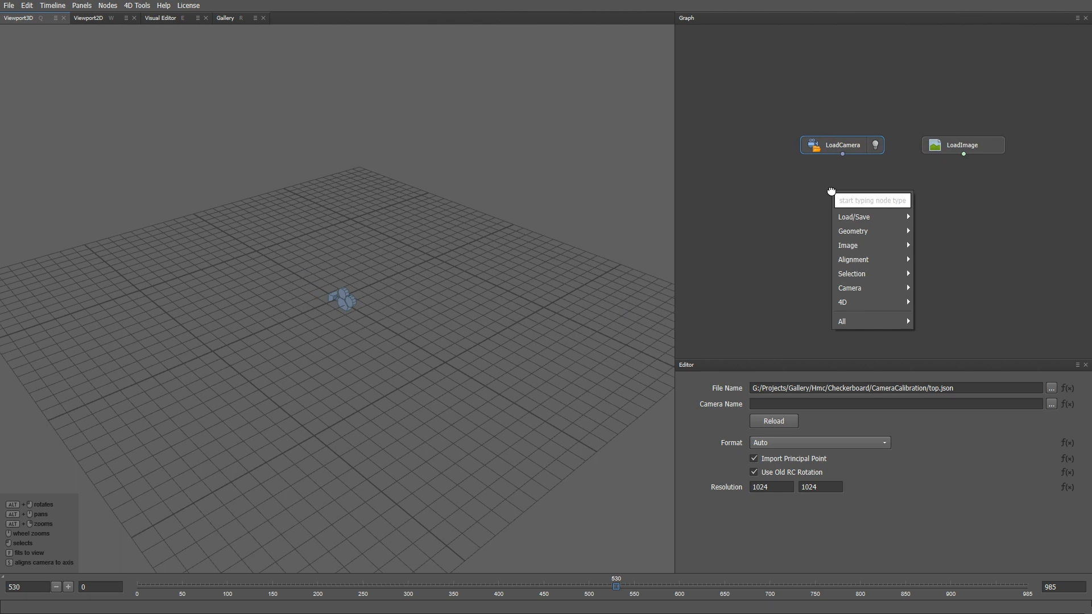
text(und)
key(Return)
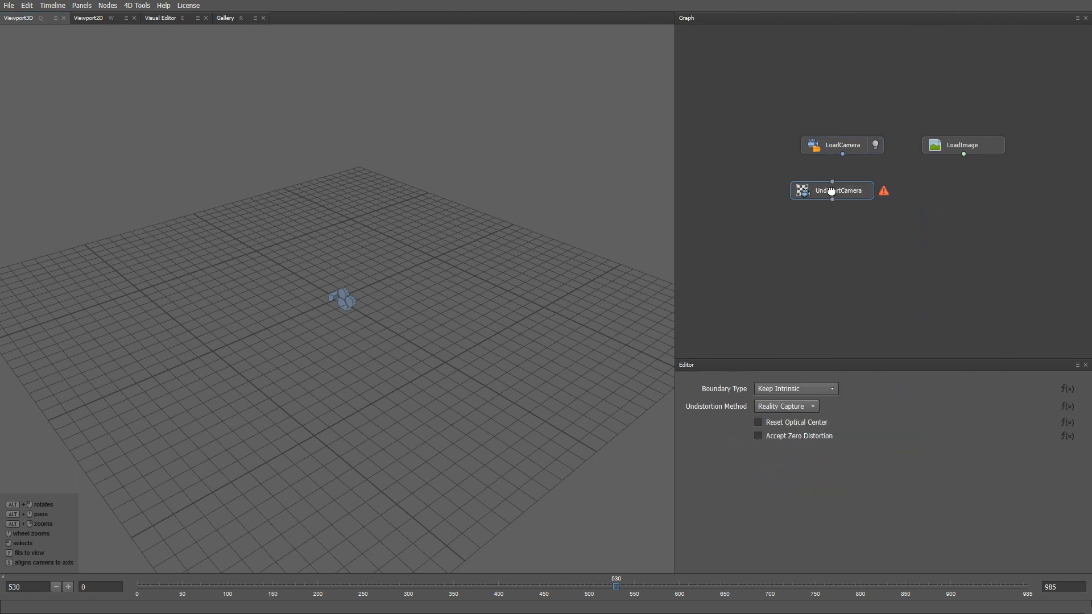
mouse_move(832, 191)
mouse_down()
mouse_move(845, 162)
mouse_move(842, 176)
mouse_up()
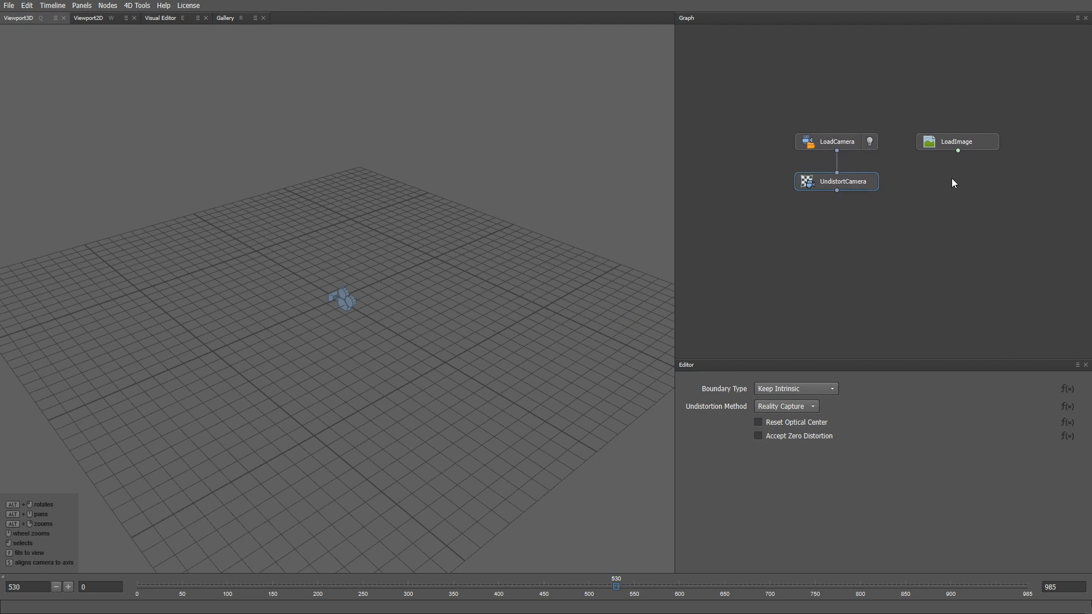
- Add an UndistortImage node fed by LoadImage and LoadCamera, and compare its output with the original image
key(Tab)
text(un)
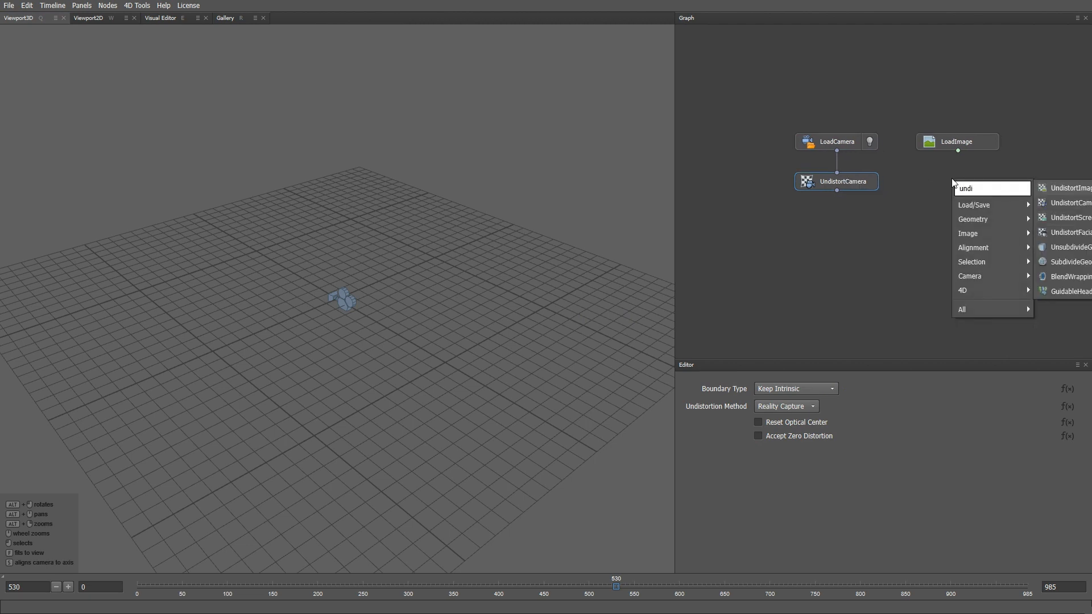
key(Return)
drag(952, 179, 957, 183)
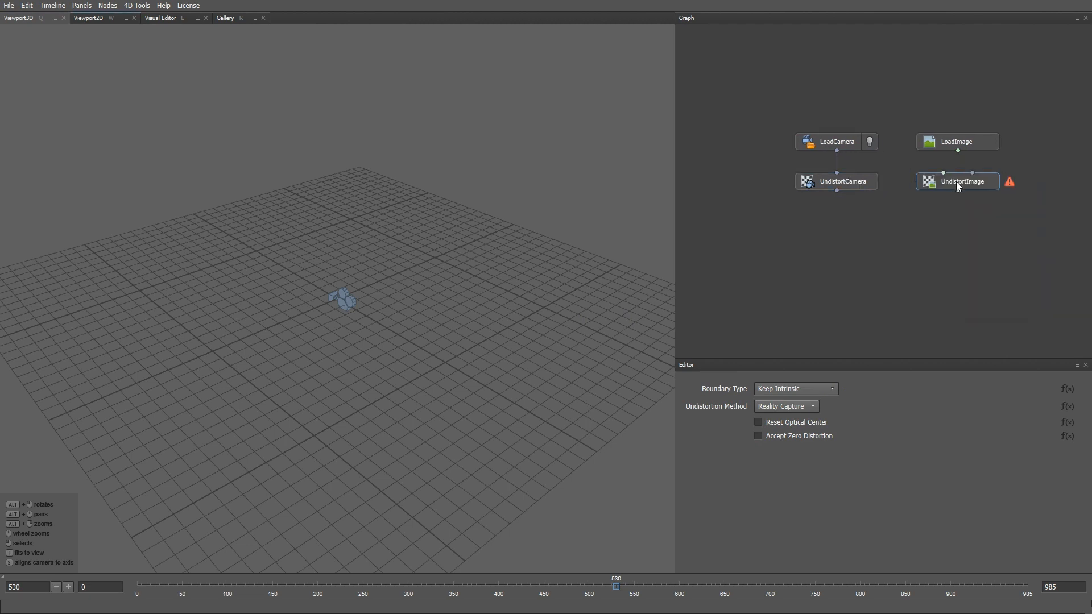
drag(837, 151, 943, 172)
click(981, 142)
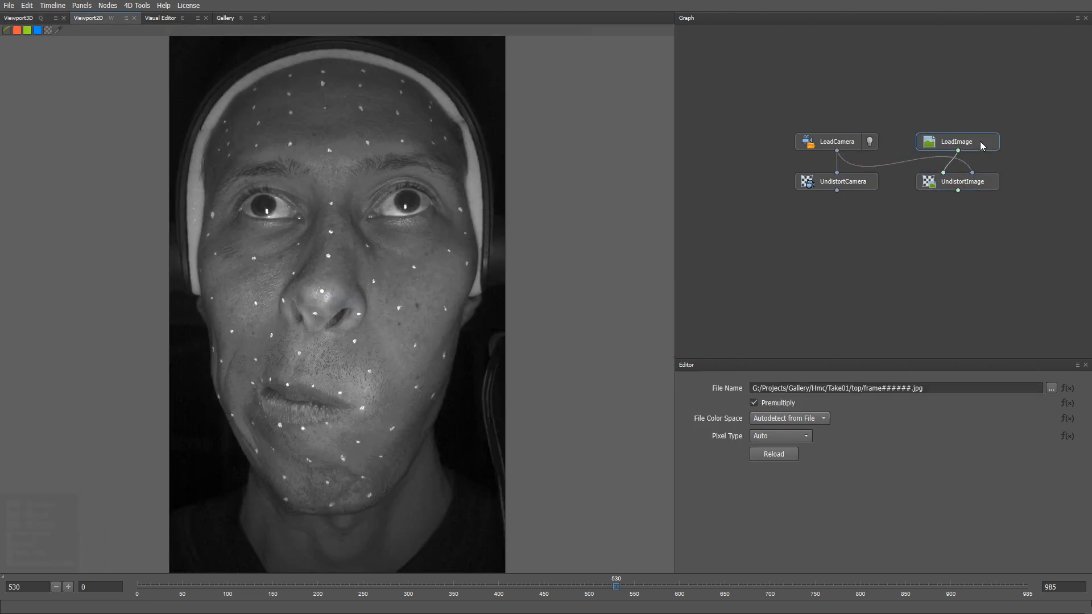
click(981, 183)
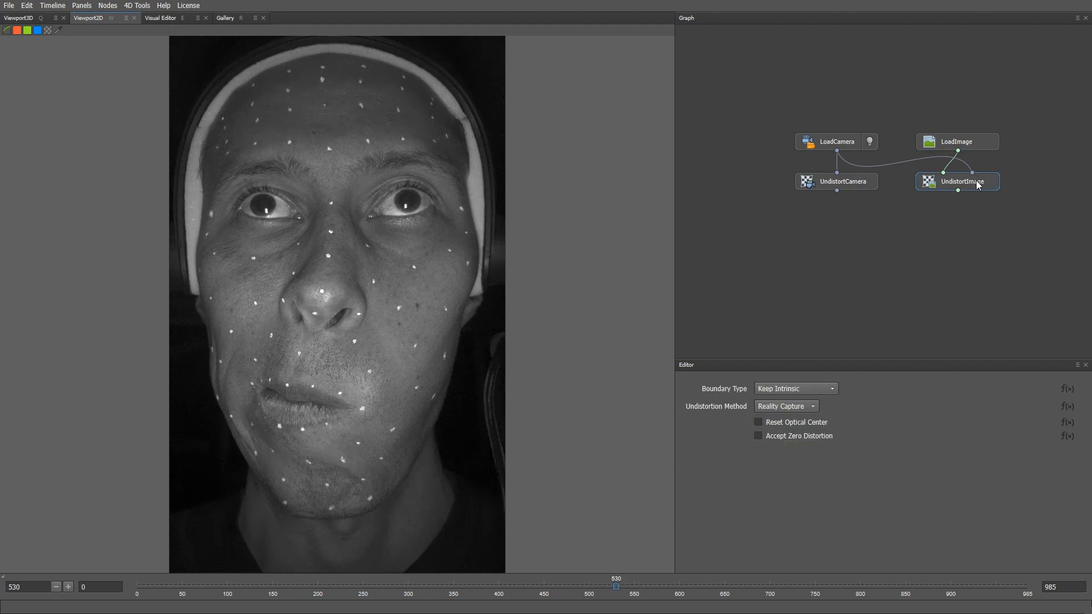
- Load NeutralL1.obj from the Hmc/Blendshapes folder as a single file and place its node to the side of LoadCamera
middle_drag(800, 227, 899, 227)
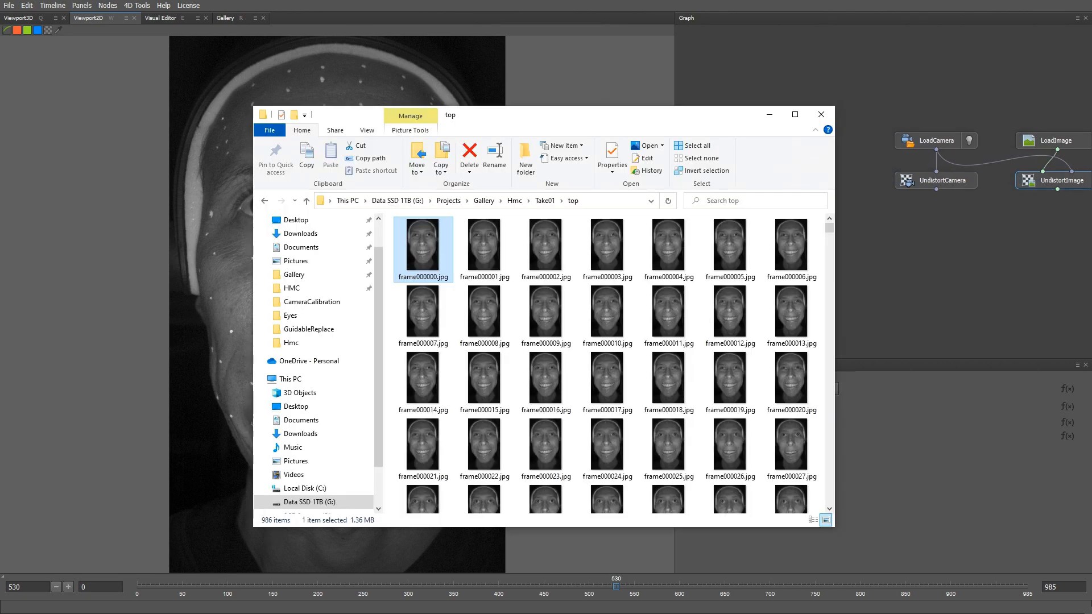
click(512, 200)
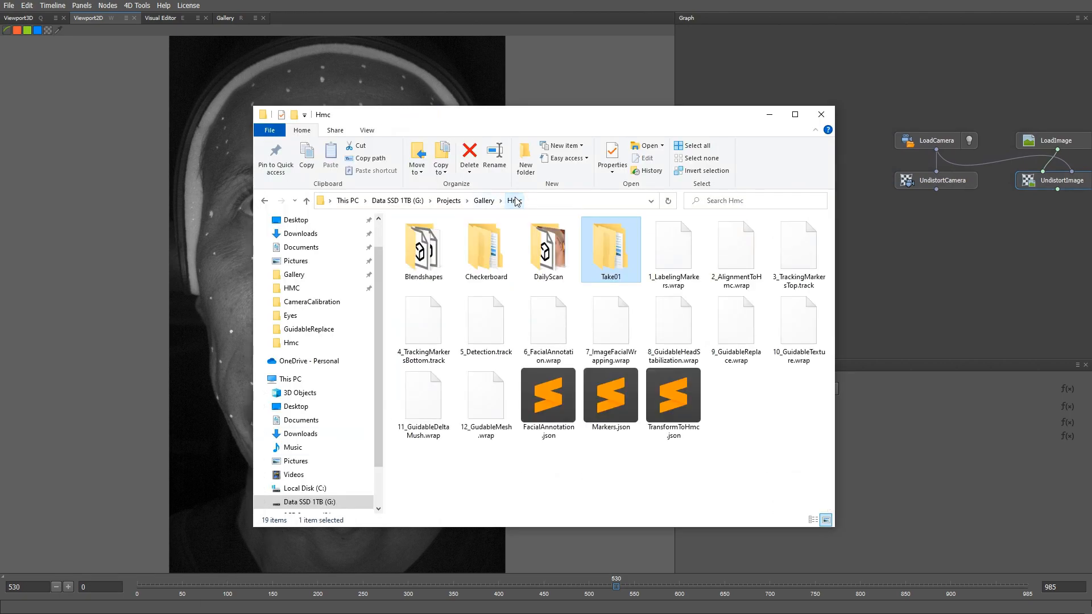
double_click(426, 247)
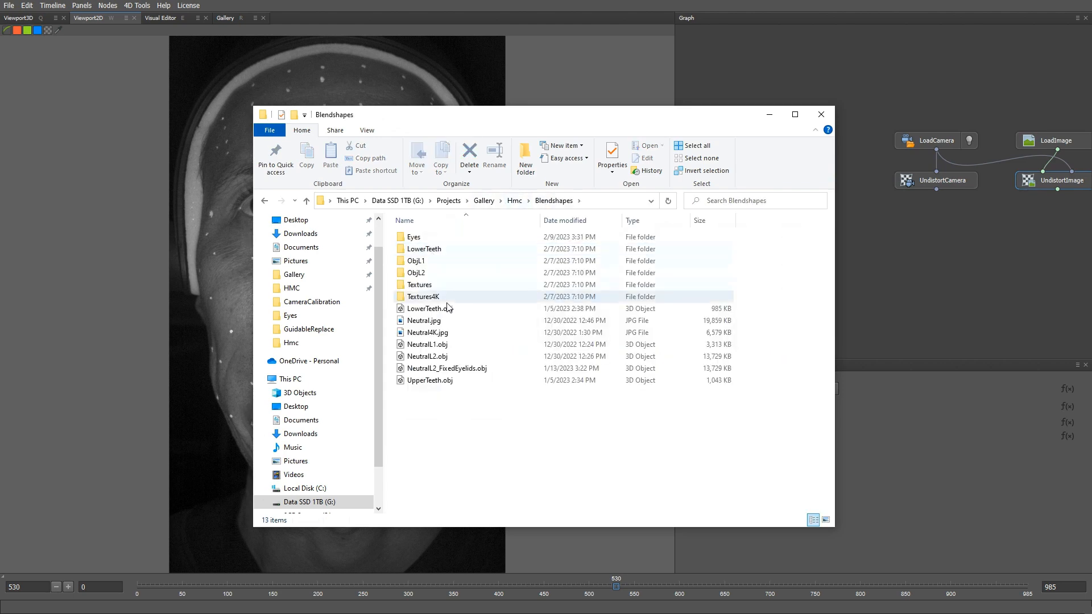
drag(427, 344, 794, 81)
click(572, 331)
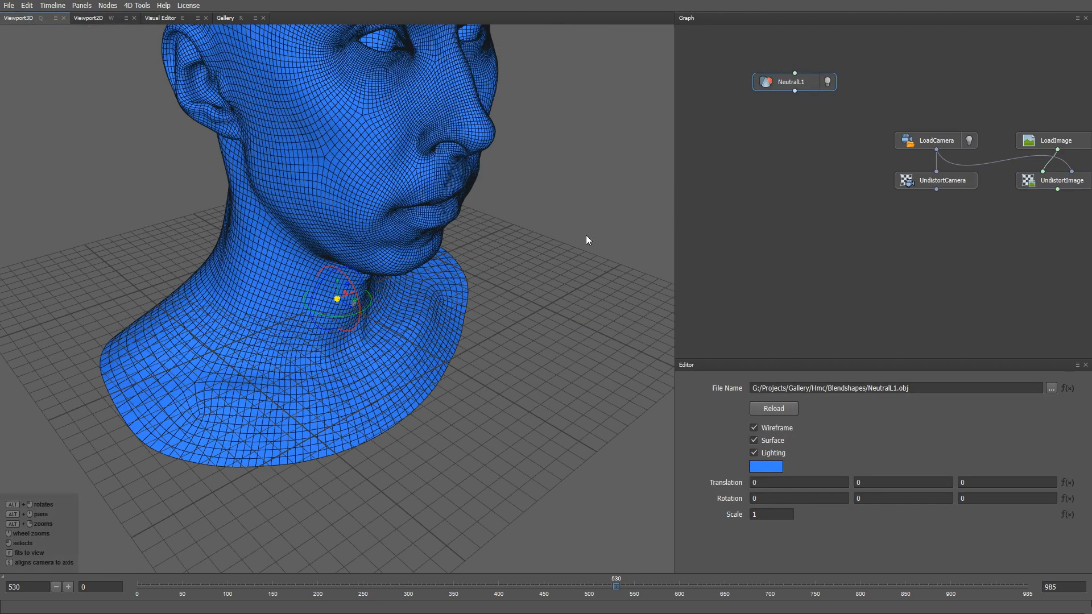
drag(775, 83, 695, 142)
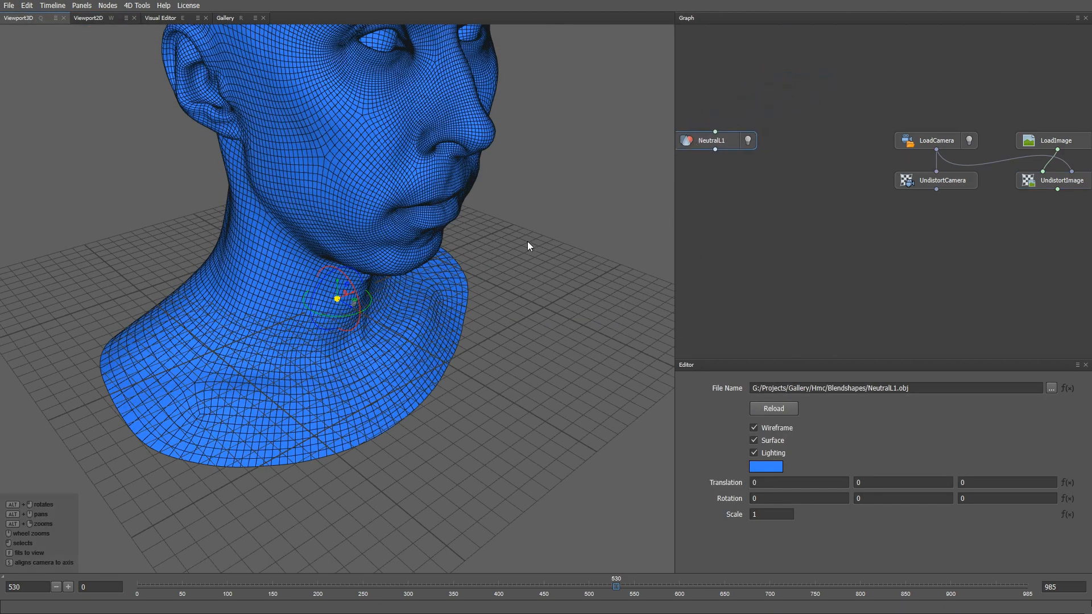
alt+drag(477, 215, 437, 282)
alt+right_drag(435, 279, 459, 319)
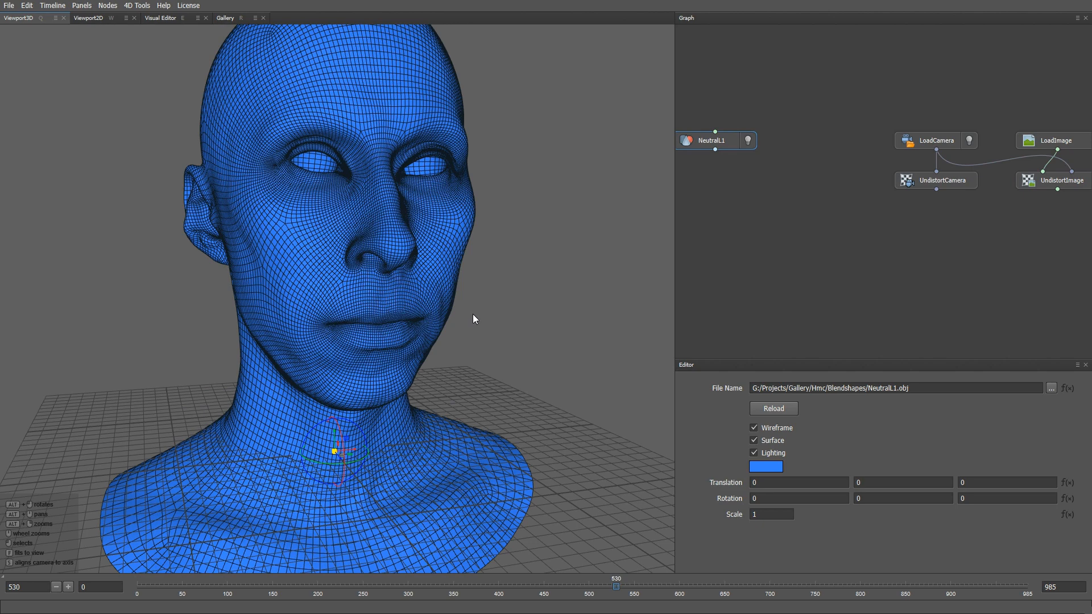
- Add the Head 2 basemesh from the gallery to the graph and hide the NeutralL1 model
click(239, 19)
scroll(200, 134, down, 5)
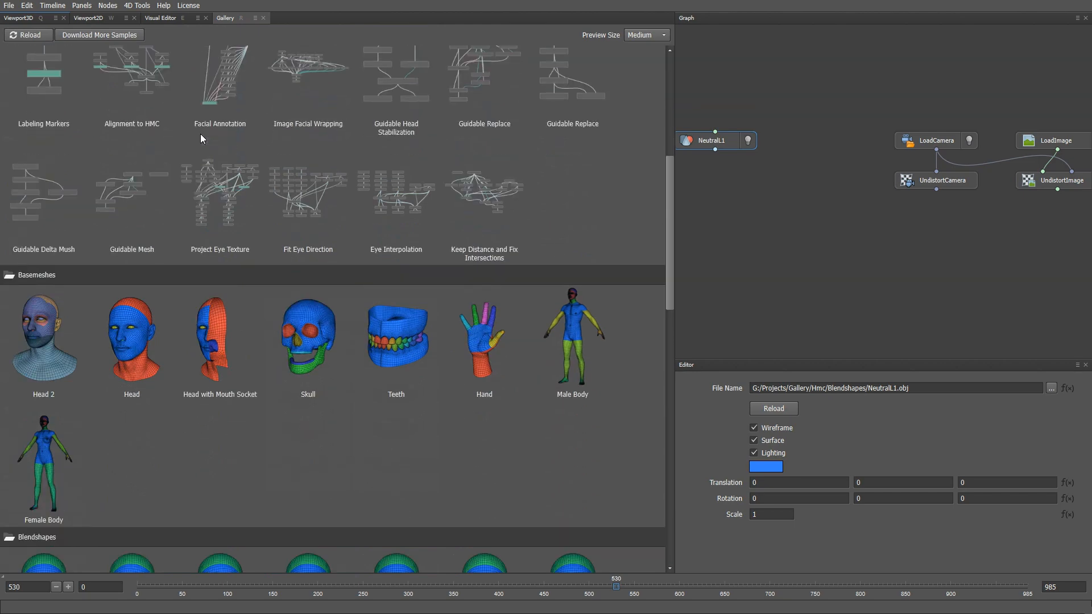
double_click(47, 345)
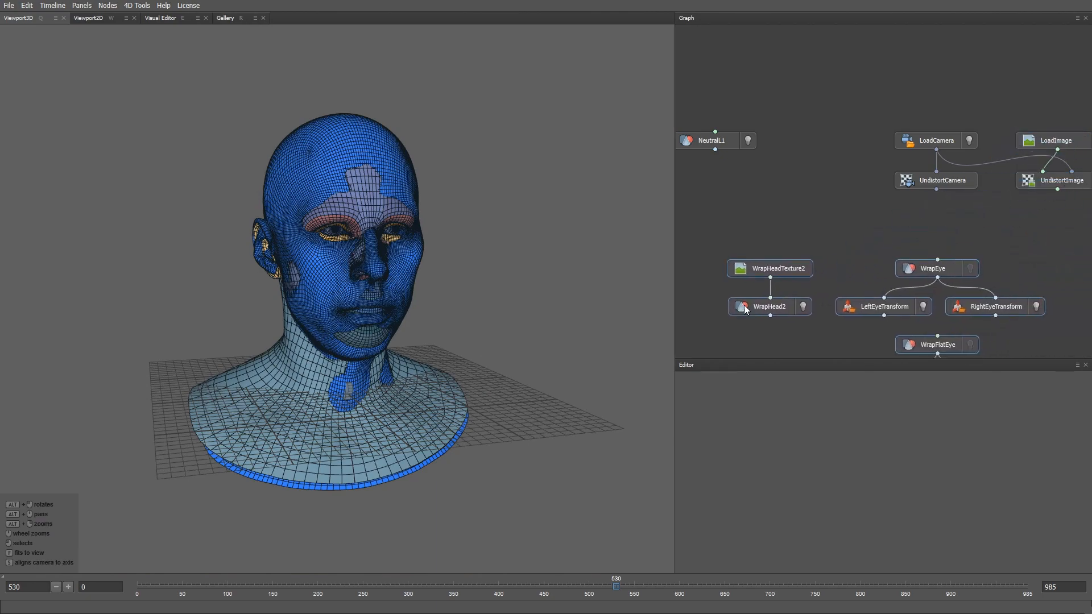
click(752, 140)
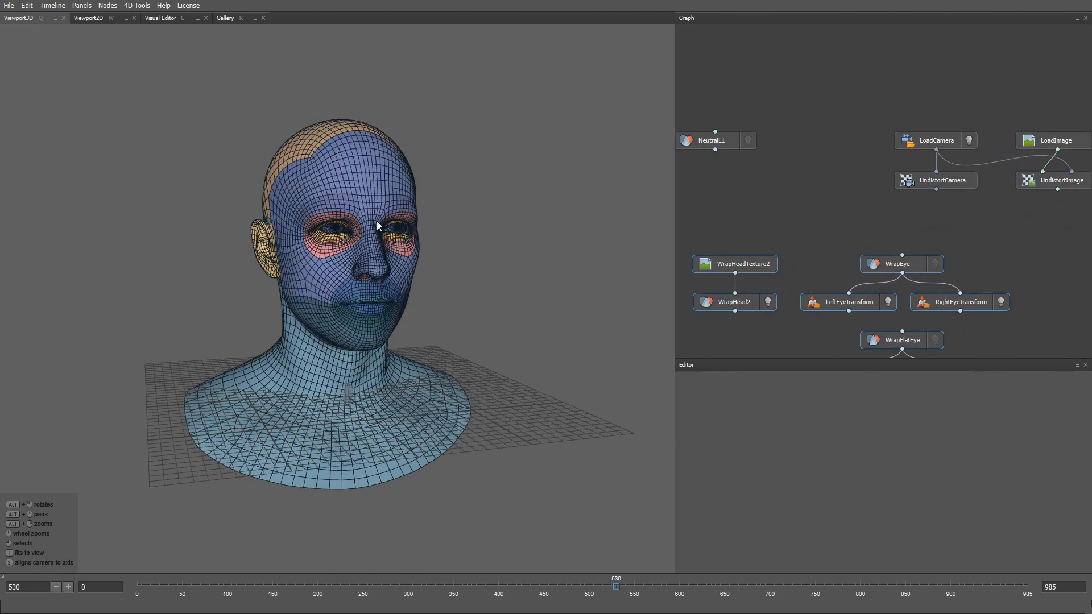
- Examine the topology of the Head 2 basemesh around the eye and eyelids
scroll(507, 315, up, 8)
alt+drag(483, 248, 377, 285)
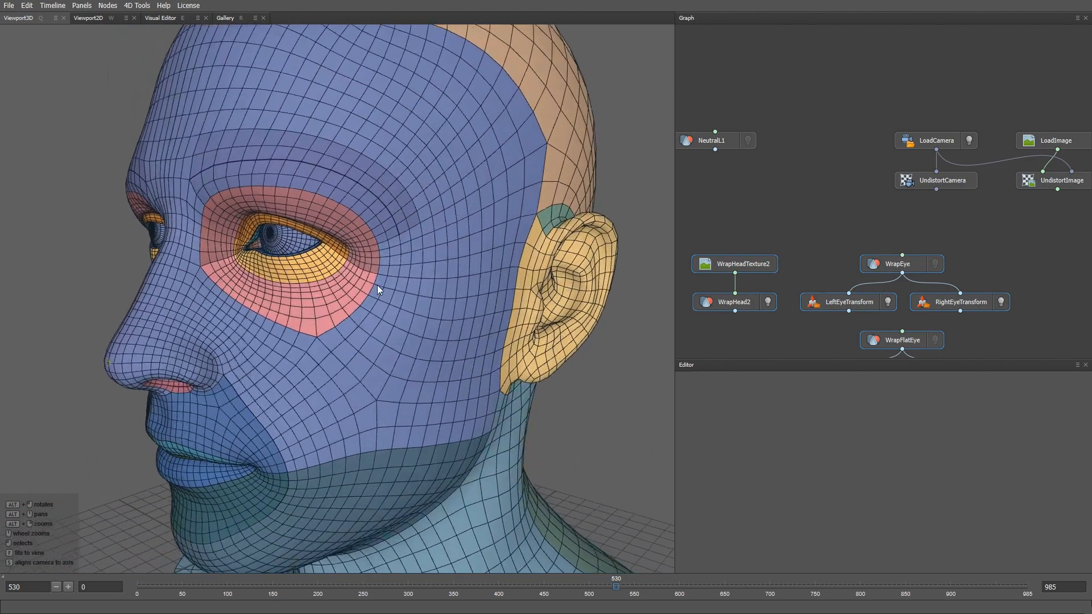
alt+right_drag(377, 285, 450, 356)
alt+middle_drag(290, 196, 377, 255)
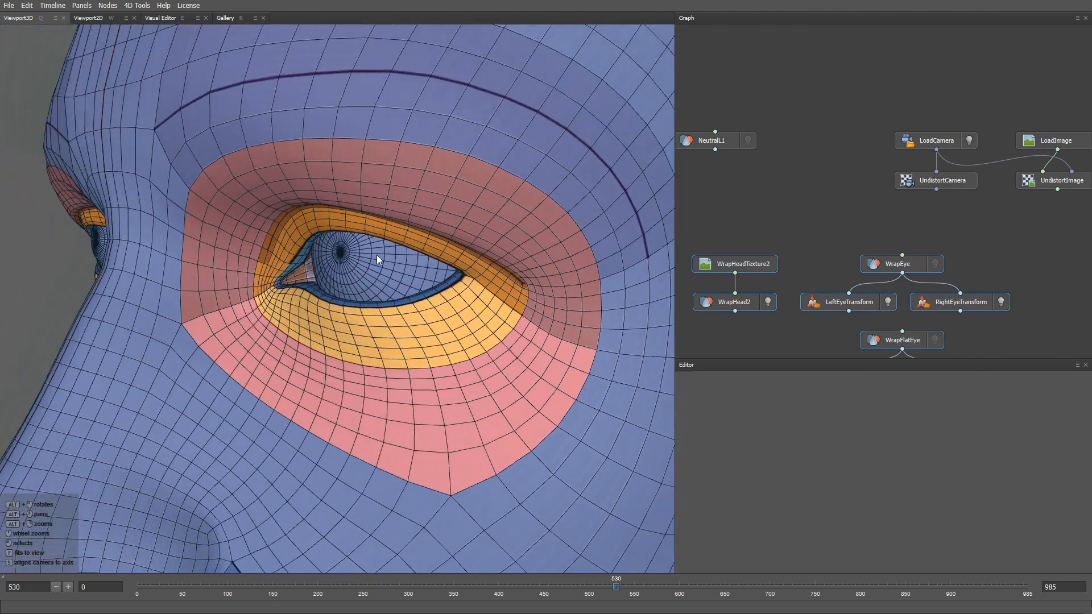
alt+drag(376, 255, 254, 227)
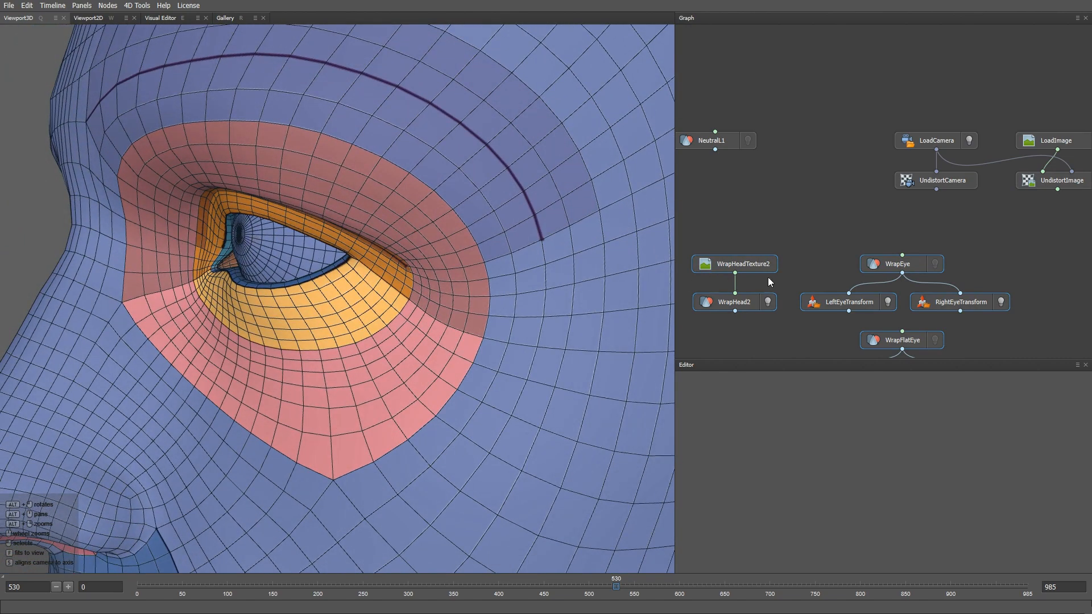
- Hide LeftEyeTransform and examine the flat eye model in the Head 2 basemesh's eye socket
click(889, 303)
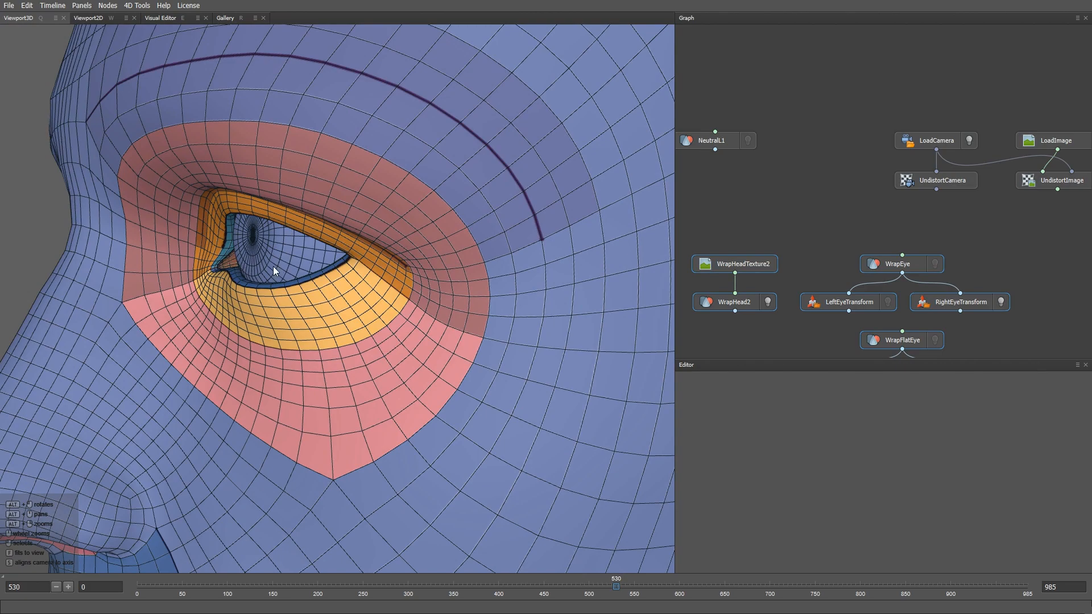
alt+drag(273, 266, 310, 273)
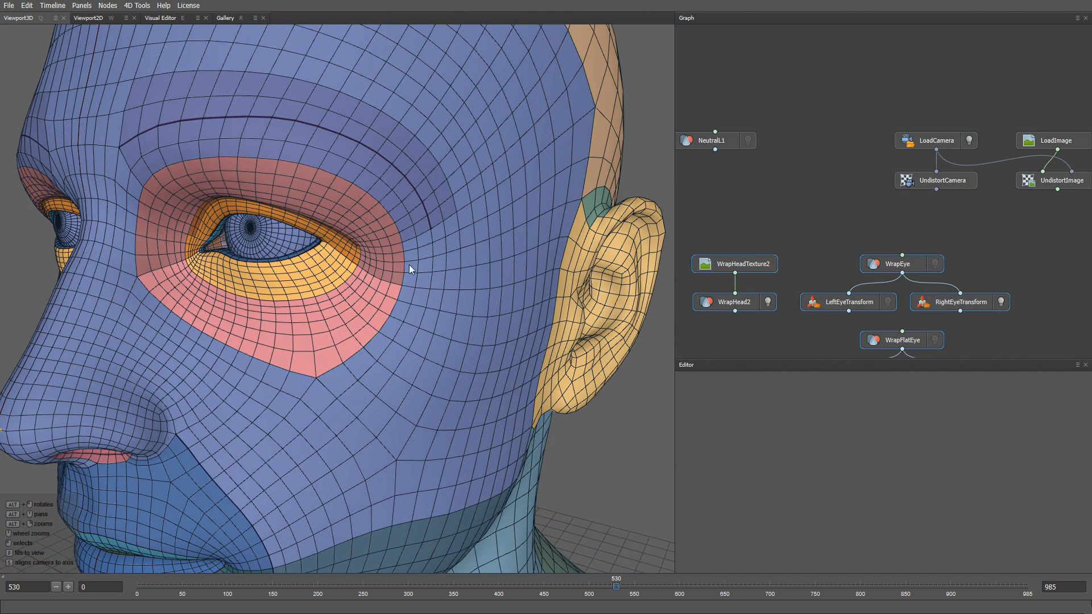
- Delete all the Head 2 basemesh nodes, including the head, texture and eye transforms, keeping only WrapFlatEye
middle_drag(835, 243, 853, 165)
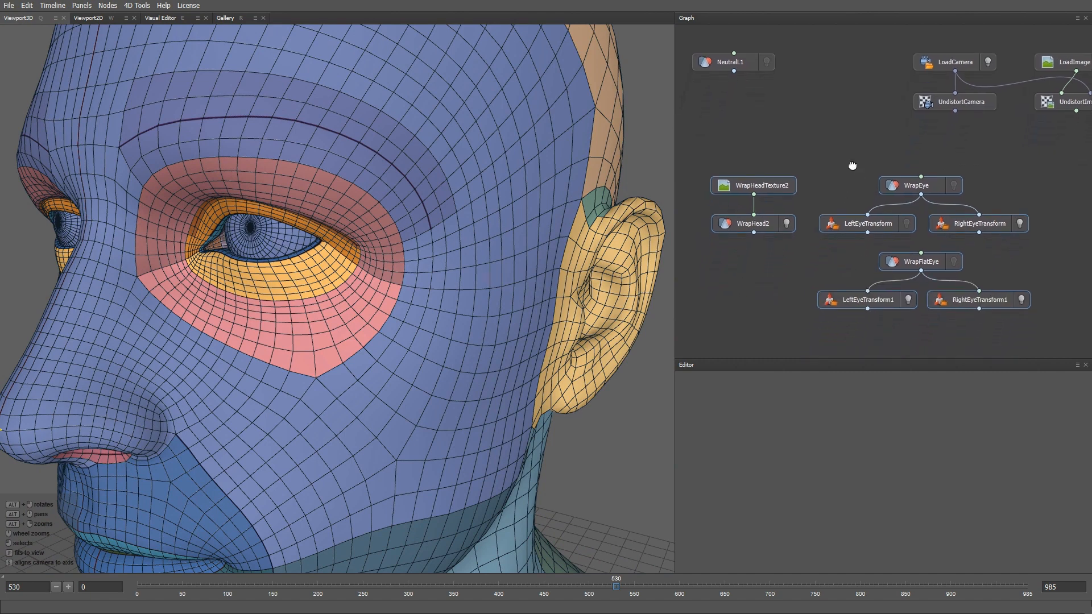
click(810, 261)
drag(757, 291, 1009, 326)
key(Delete)
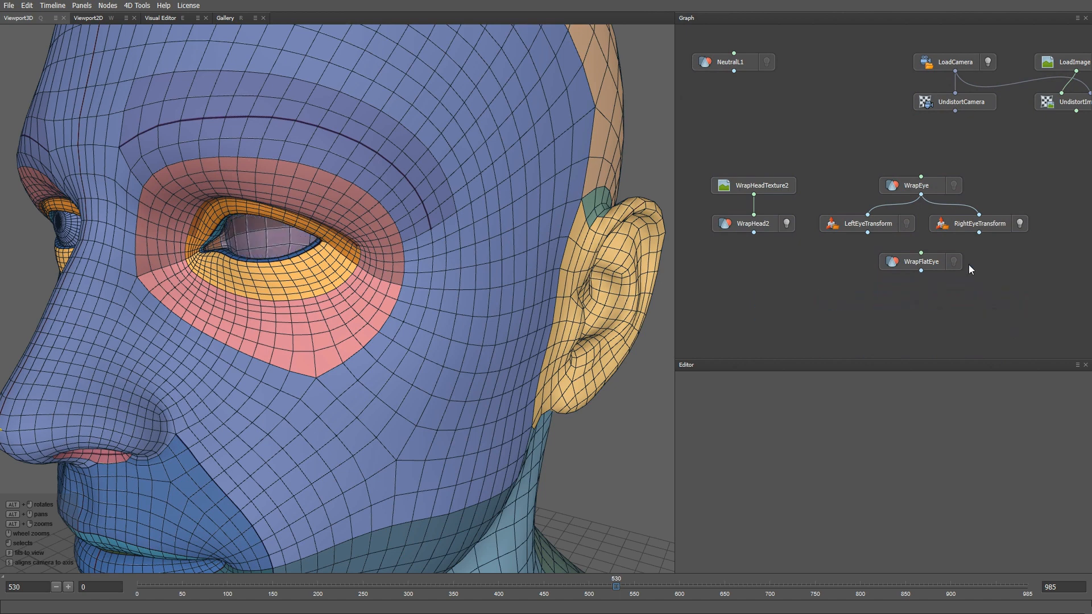
drag(708, 164, 1064, 242)
key(Delete)
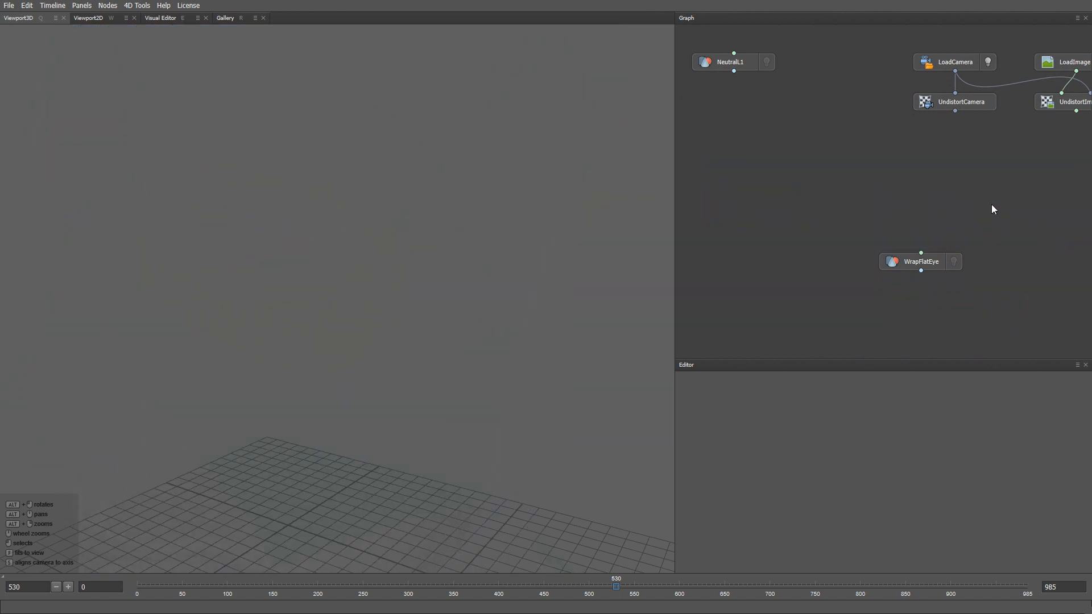
- Place the WrapFlatEye node between NeutralL1 and LoadCamera, show it and inspect the flat eyeball model from several angles
middle_drag(991, 204, 964, 253)
drag(908, 304, 830, 110)
key(f)
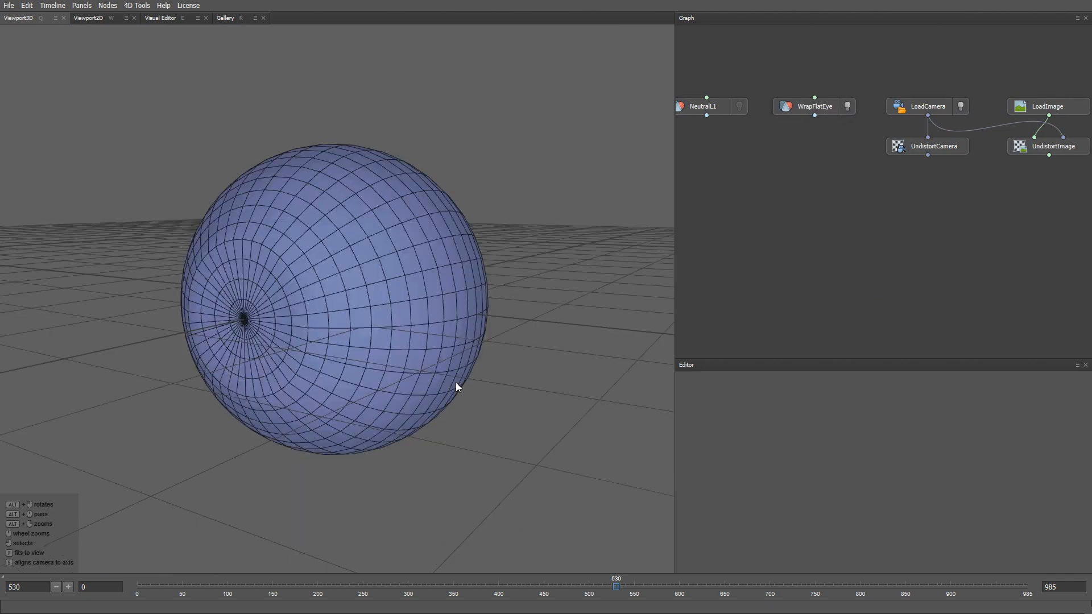
alt+drag(337, 335, 375, 332)
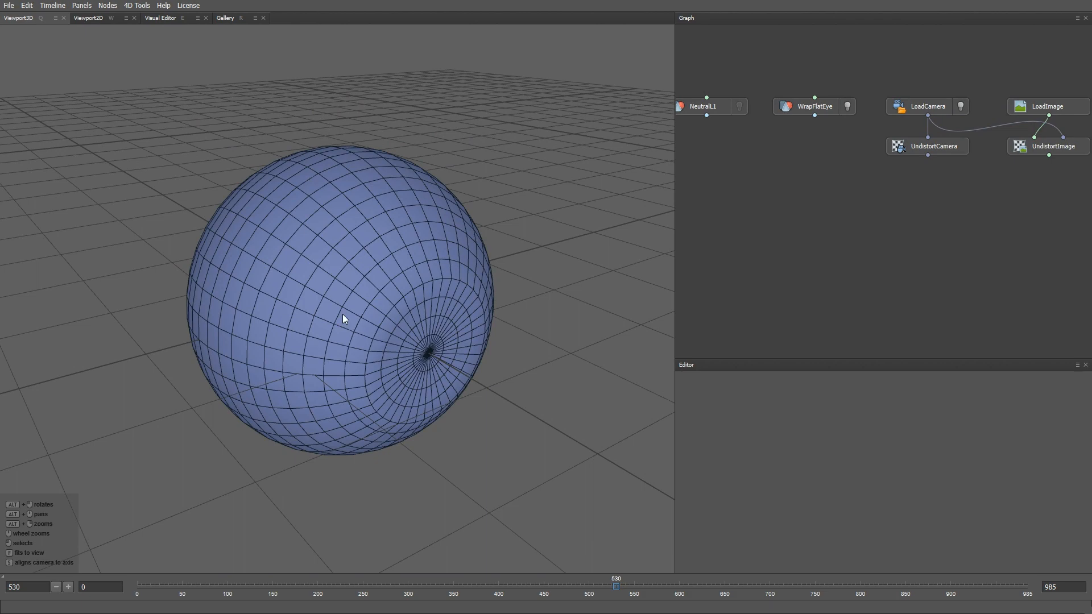
alt+drag(503, 359, 370, 352)
- Show the NeutralL1 head and move the WrapFlatEye model to the head's left eye, at translation about 3.17, 17.96, 6.84
click(370, 345)
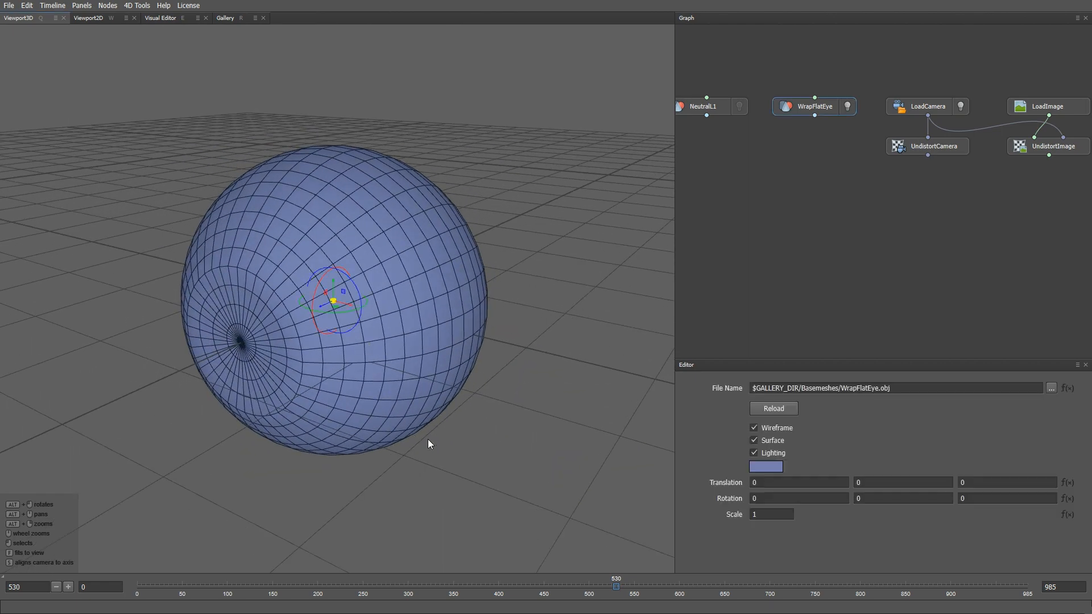
alt+right_drag(427, 439, 335, 359)
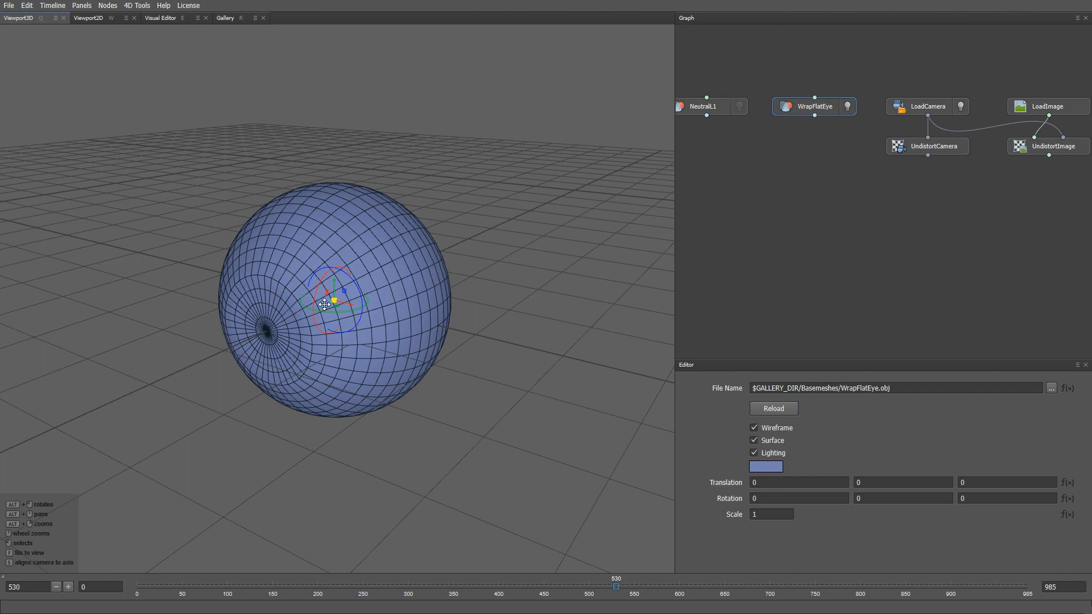
click(736, 108)
alt+right_drag(502, 394, 227, 306)
alt+drag(227, 306, 503, 133)
alt+drag(557, 193, 404, 207)
drag(349, 142, 415, 161)
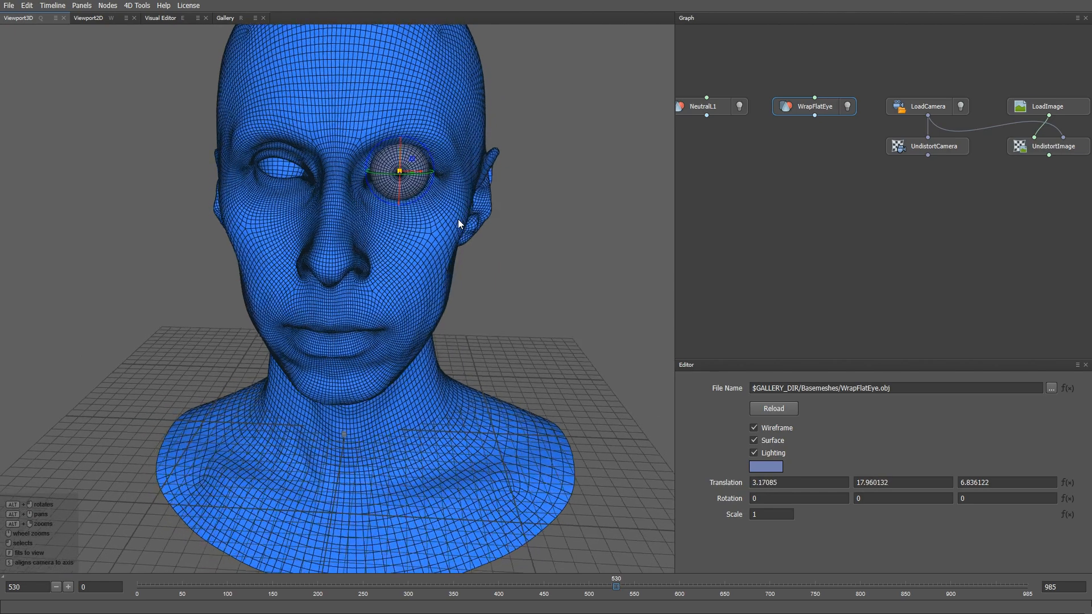
- Fit the eyeball into the left socket at Y about 18.17 and Z about 5.93, rotated about -4.88 in X and 3.2 in Y
alt+drag(461, 219, 389, 293)
scroll(389, 293, up, 5)
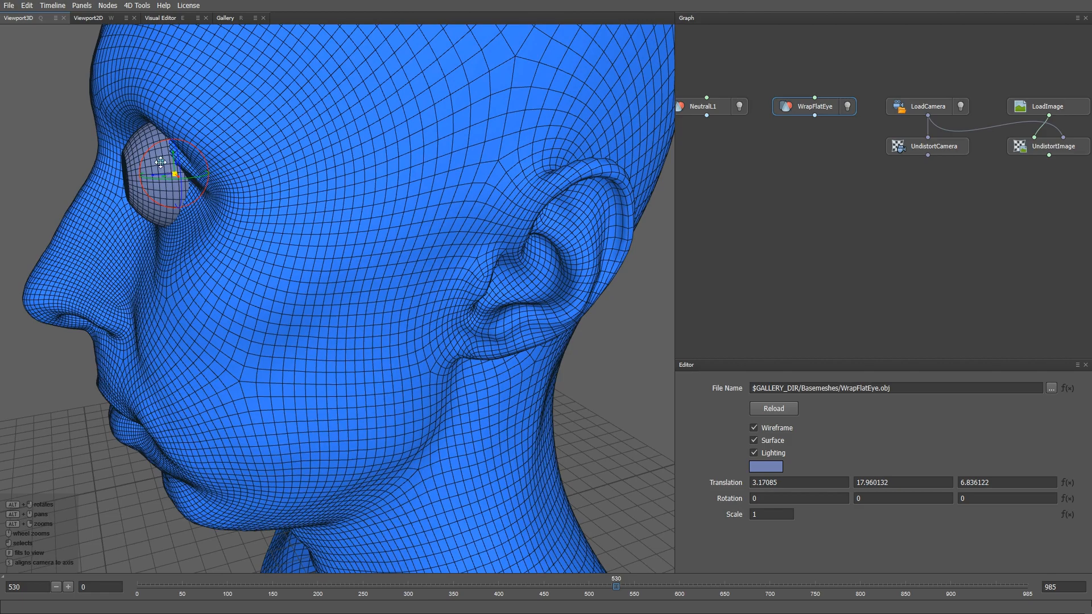
drag(171, 173, 490, 284)
drag(533, 208, 533, 204)
alt+drag(526, 284, 500, 285)
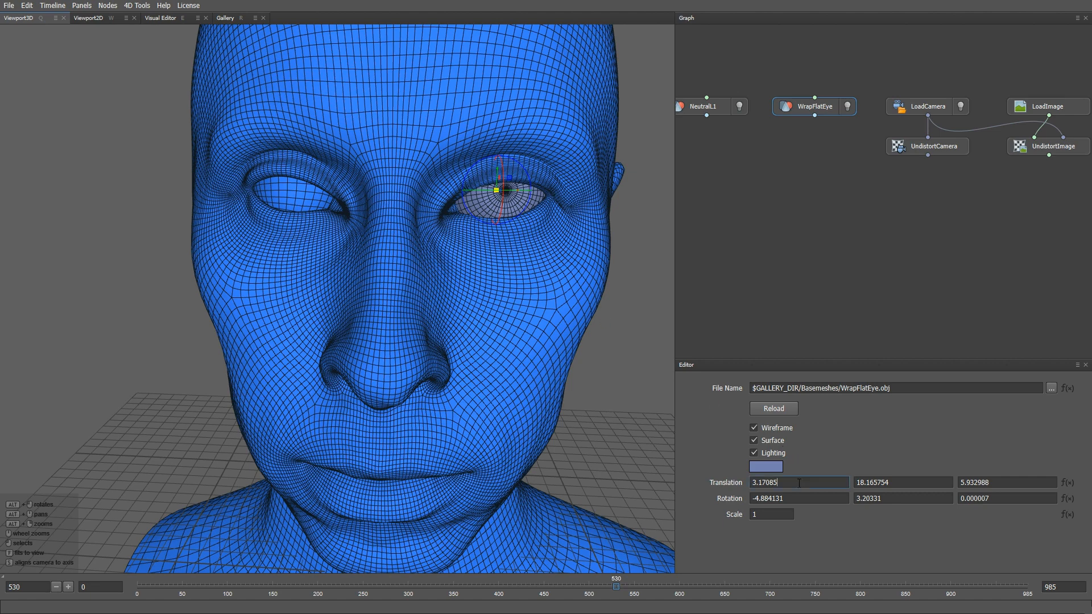
- Reset all translation and rotation values of WrapFlatEye to 0
double_click(765, 483)
text(0)
key(Tab)
text(0)
key(Tab)
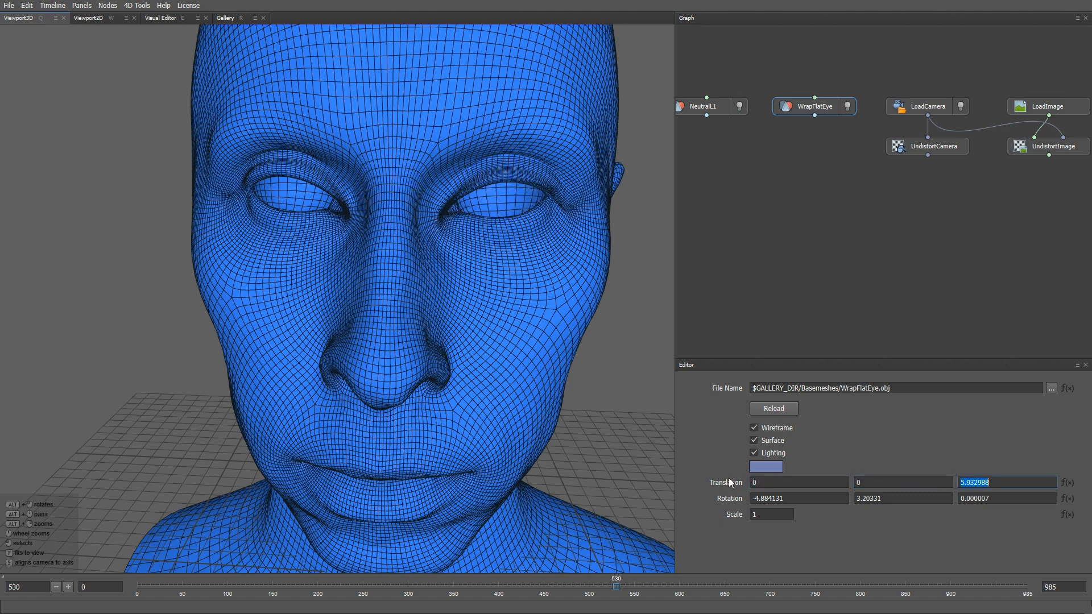
text(0)
key(Tab)
text(0)
key(Tab)
text(0	0)
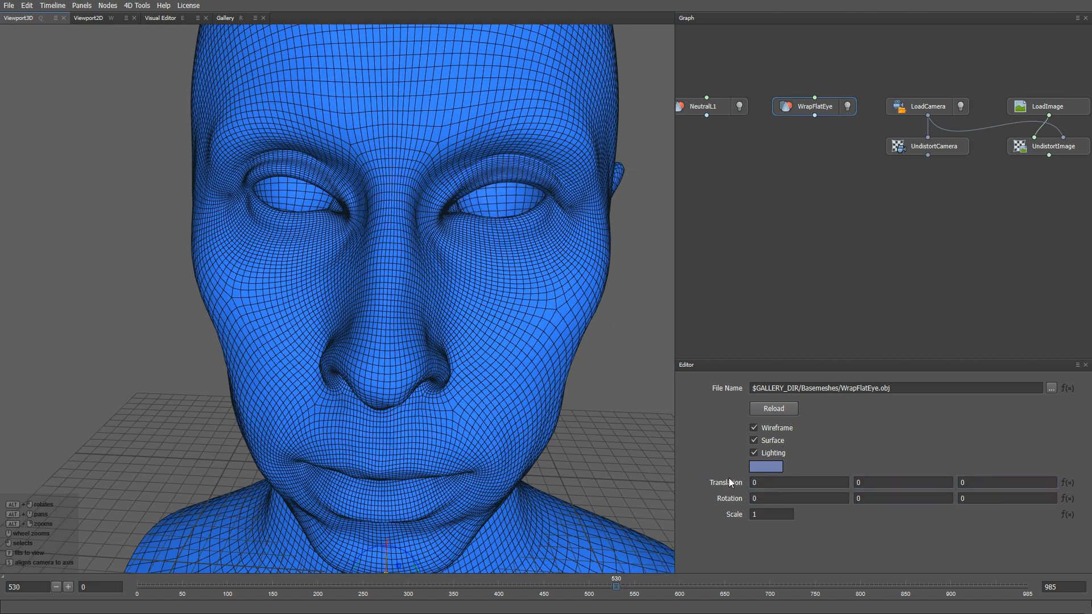
- Add a LoadTransform node below WrapFlatEye and feed it with the WrapFlatEye geometry
right_click(796, 157)
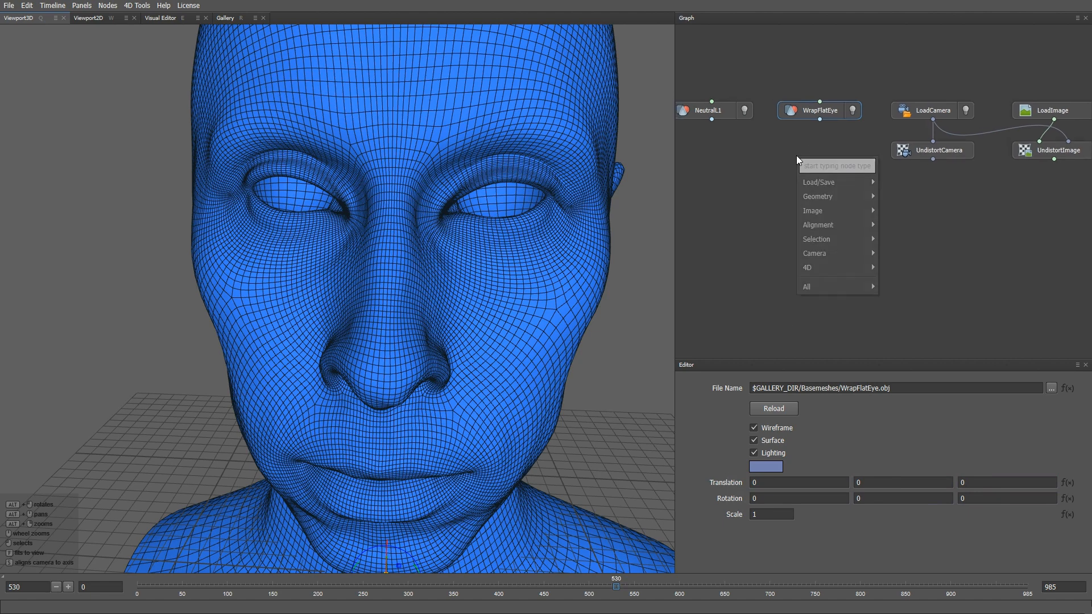
text(loadtr)
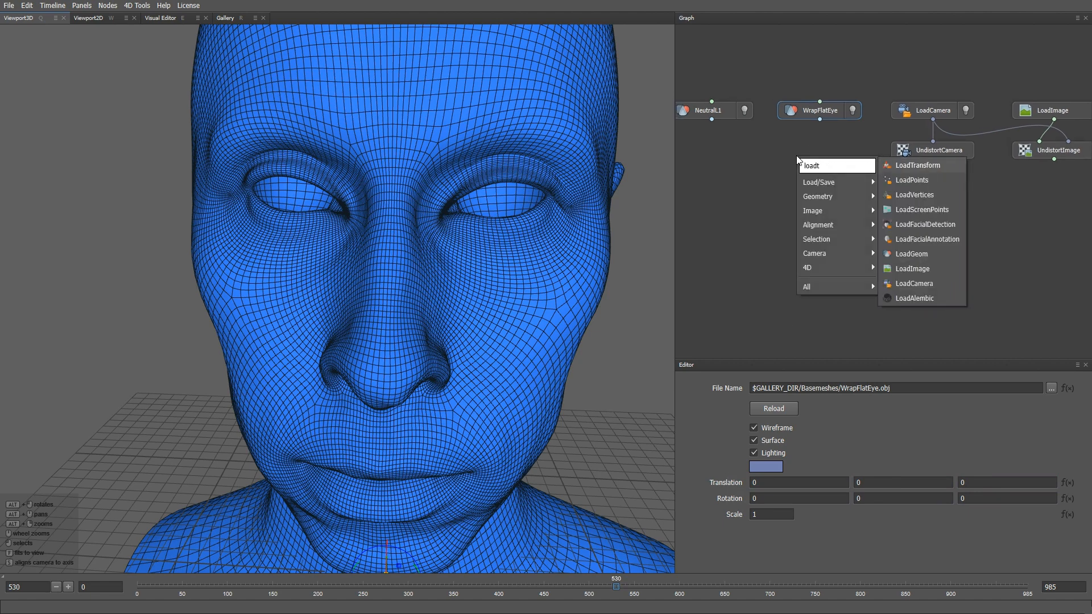
key(Return)
drag(797, 155, 776, 149)
drag(819, 119, 775, 141)
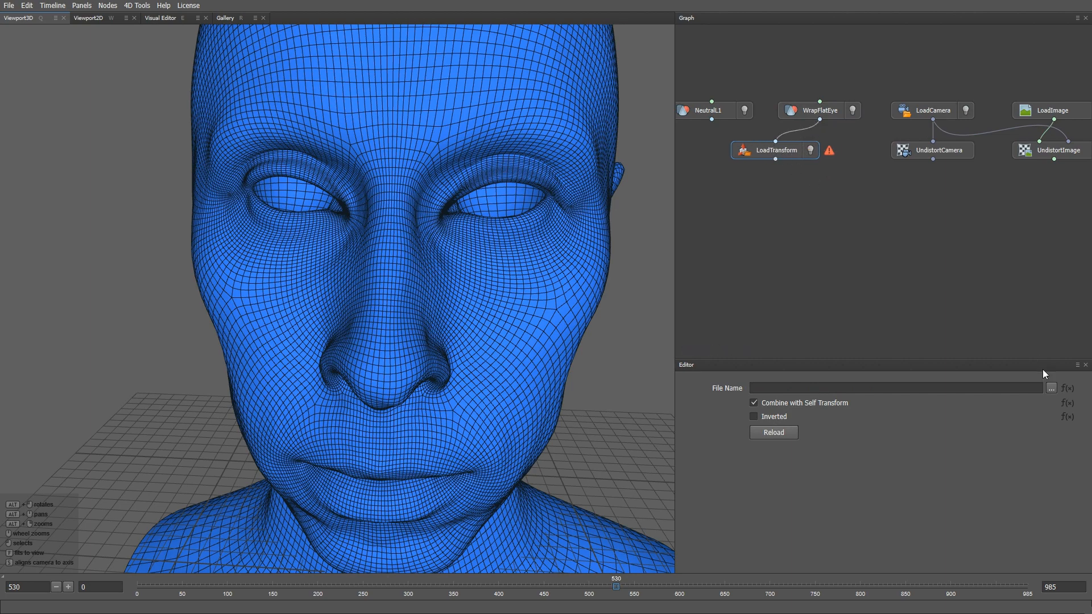
- Load LeftEyeTransform.json from the Hmc/Blendshapes/Eyes folder into the LoadTransform node
click(1051, 388)
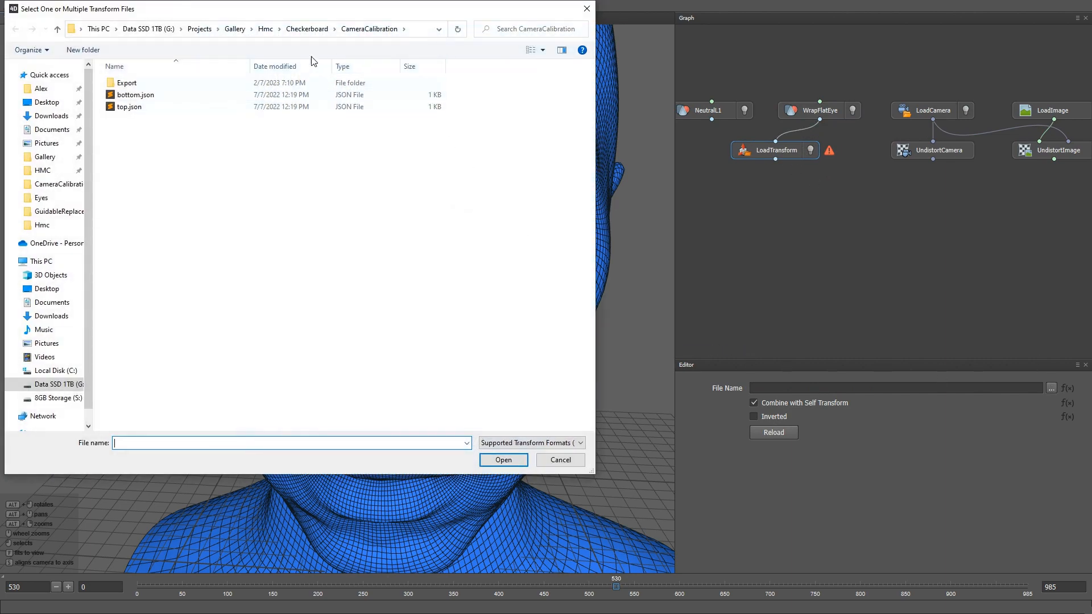
click(265, 30)
double_click(128, 88)
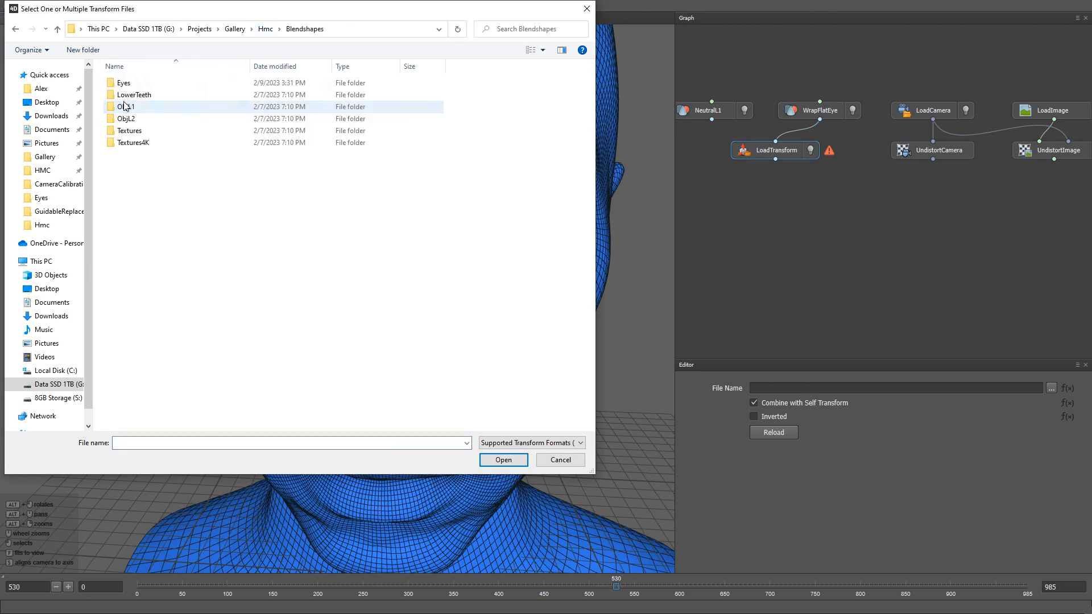
double_click(124, 83)
double_click(131, 94)
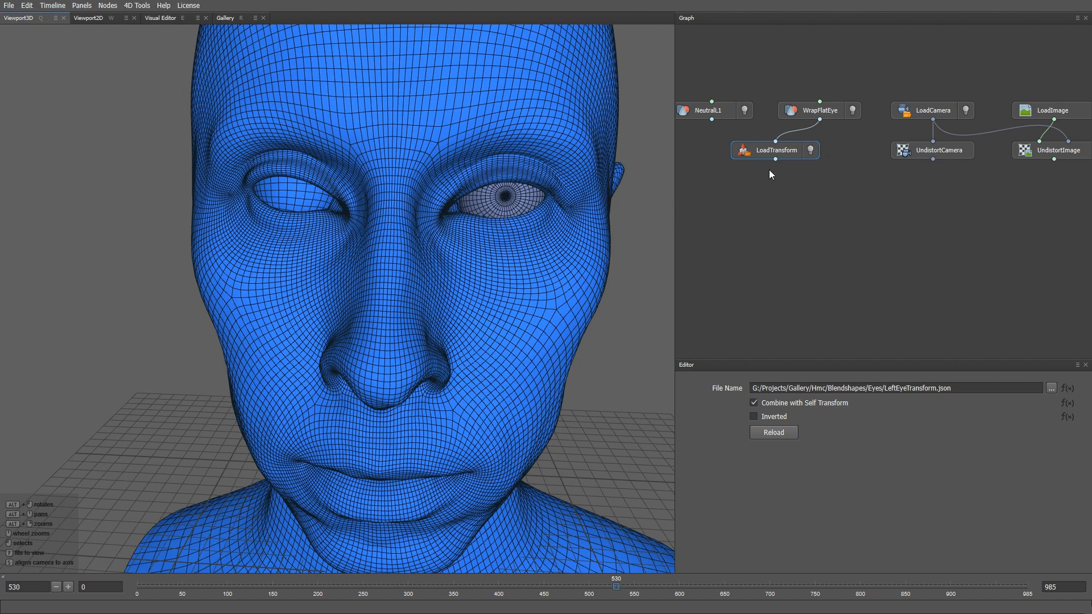
- Duplicate the LoadTransform node beside the original and connect WrapFlatEye to the copy
drag(782, 152, 753, 151)
key(ctrl+c)
key(ctrl+v)
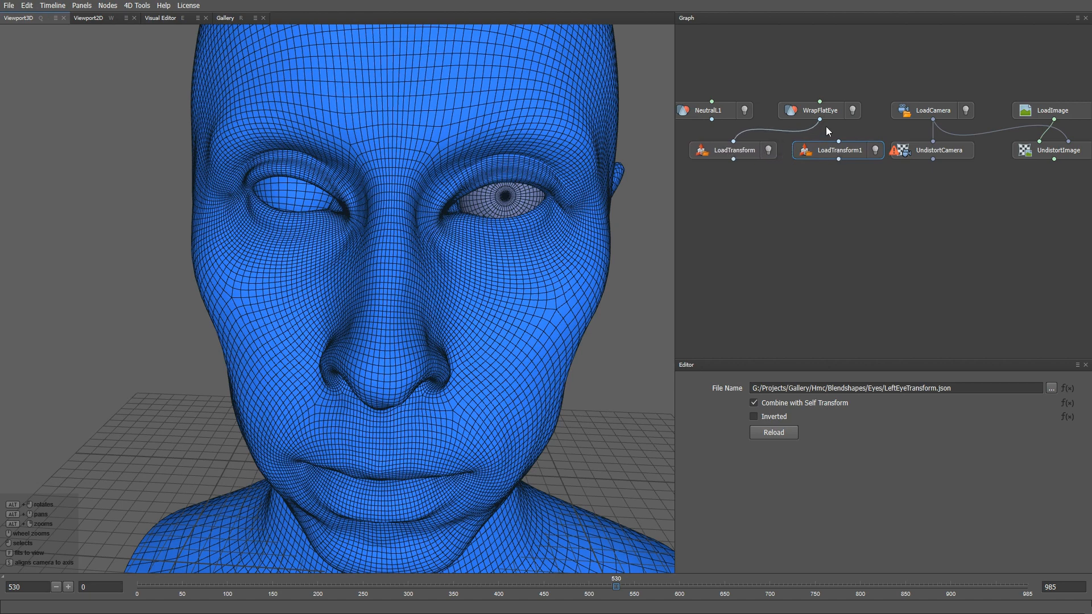
drag(819, 119, 842, 157)
- Change the duplicated transform node's file name to RightEyeTransform.json
key(shift+Left)
key(shift+Left)
key(shift+Left)
key(shift+Left)
text(Right)
key(Return)
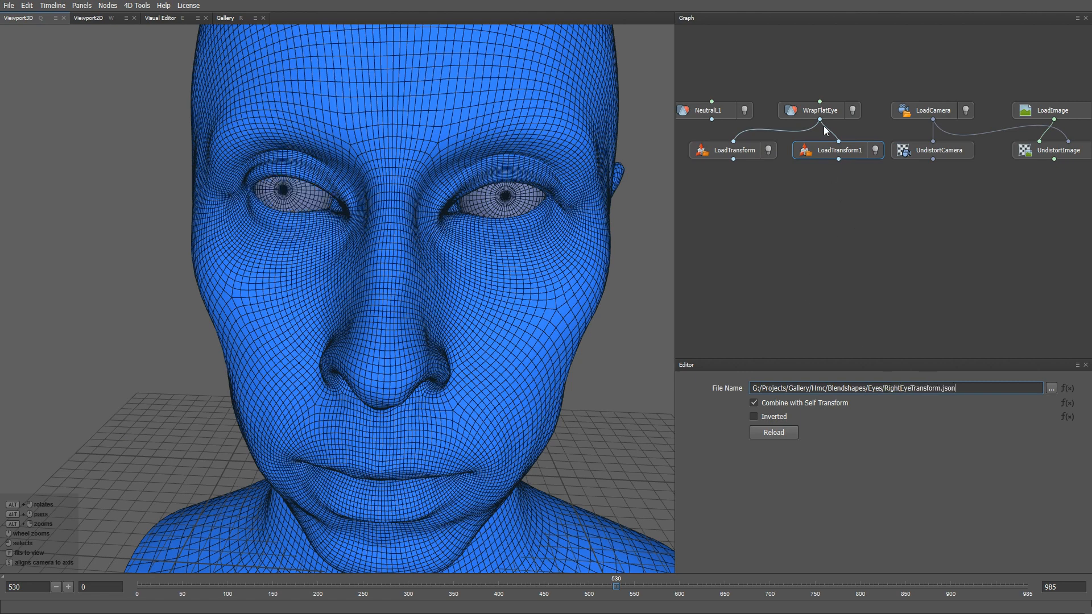
- Center WrapFlatEye above its two transform nodes, move NeutralL1 clear of them and check both eyes in the head
drag(819, 108, 787, 108)
middle_drag(751, 222, 880, 251)
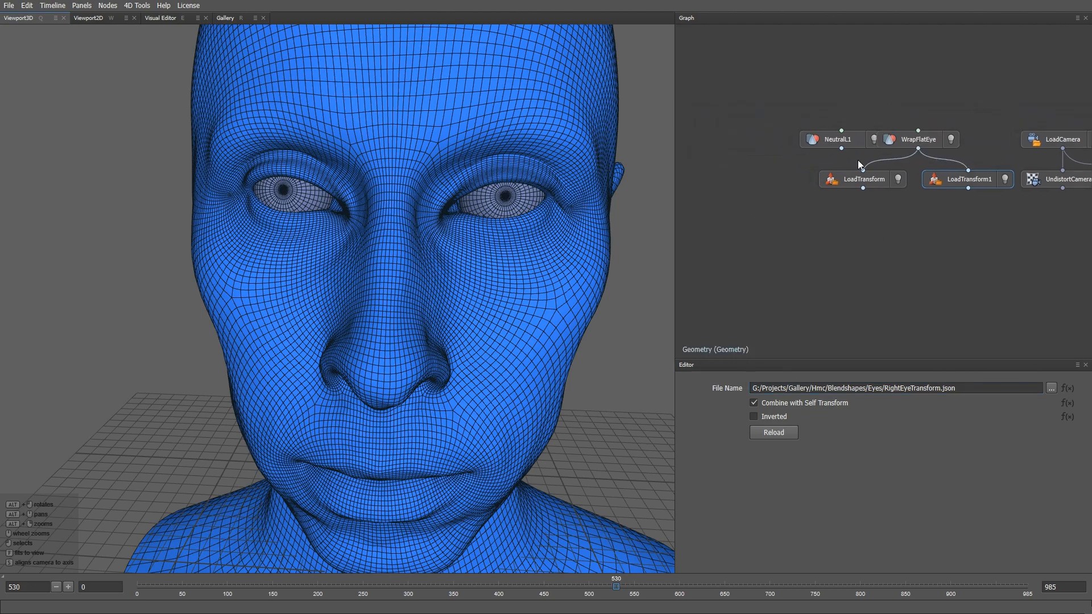
drag(840, 136, 746, 132)
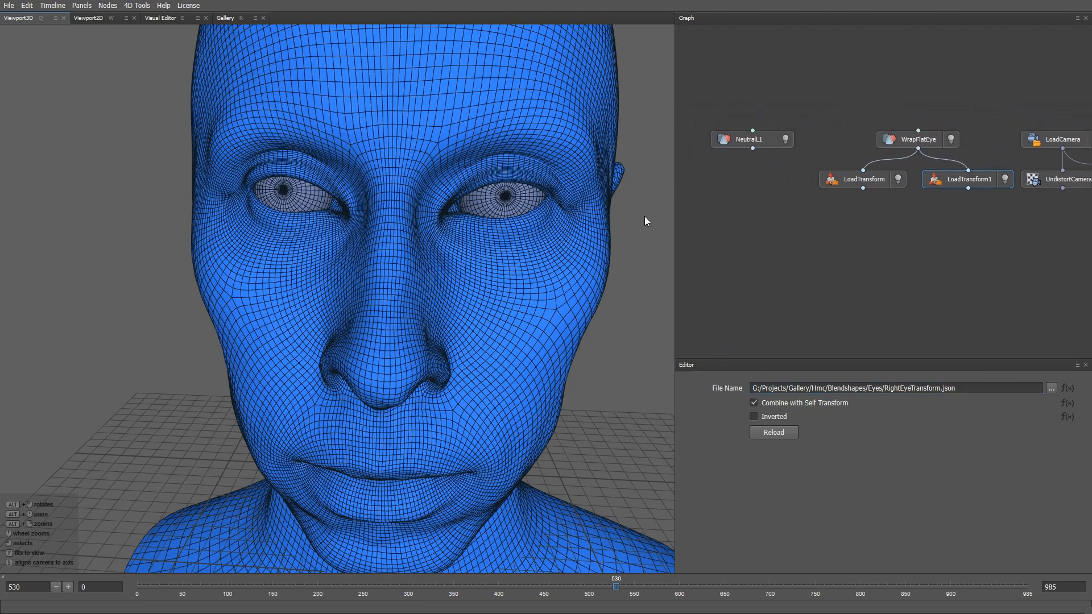
alt+right_drag(575, 267, 416, 319)
alt+drag(416, 319, 425, 275)
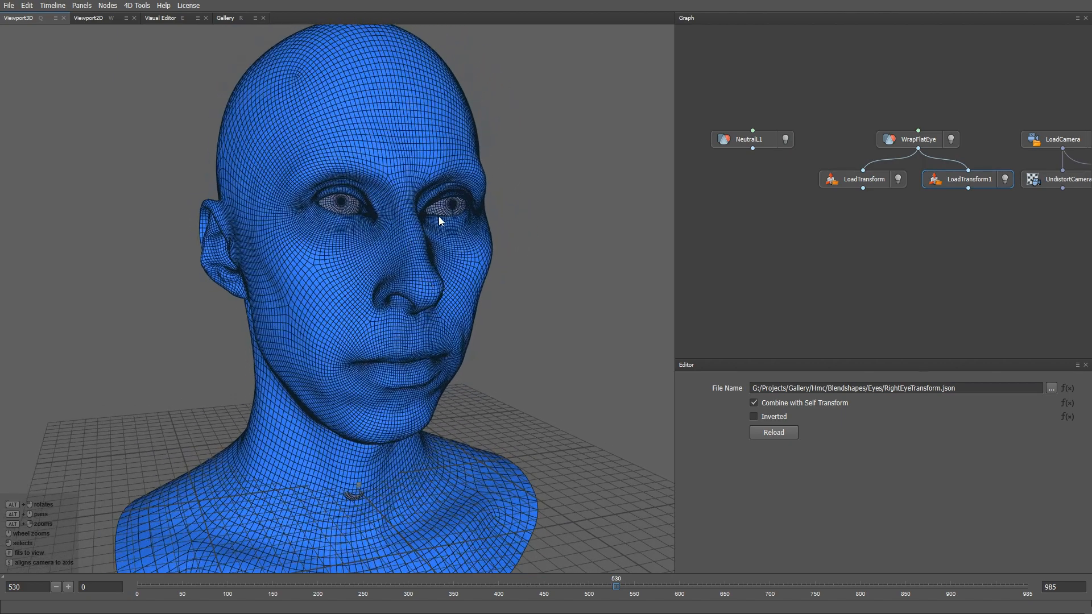
- Add a LoadVertices node fed by NeutralL1 directly below it, and hide the NeutralL1 model
right_click(758, 180)
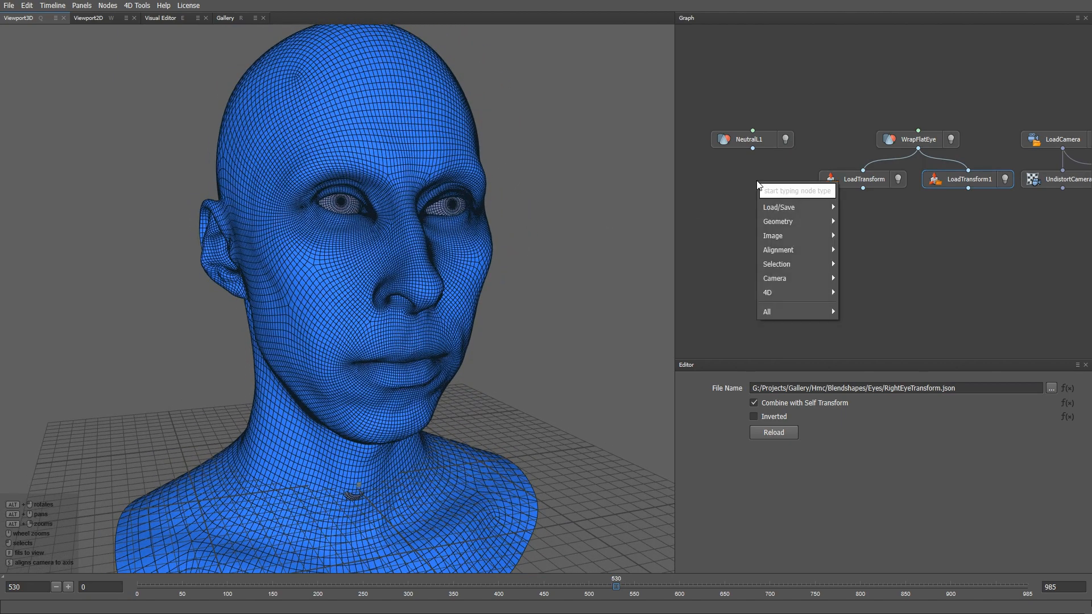
text(loadv)
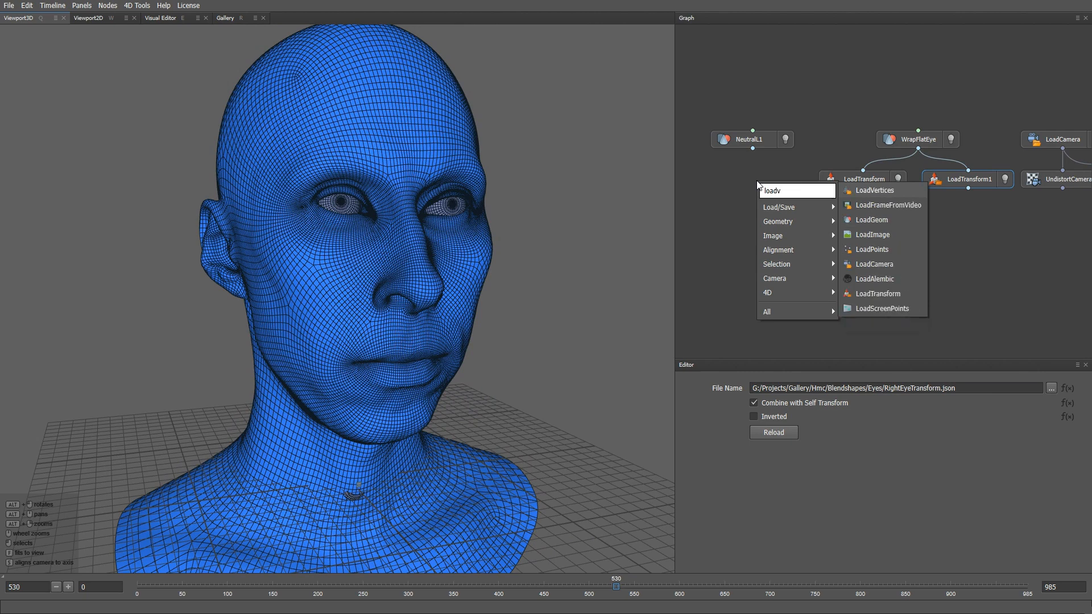
key(Return)
drag(756, 181, 756, 171)
click(787, 140)
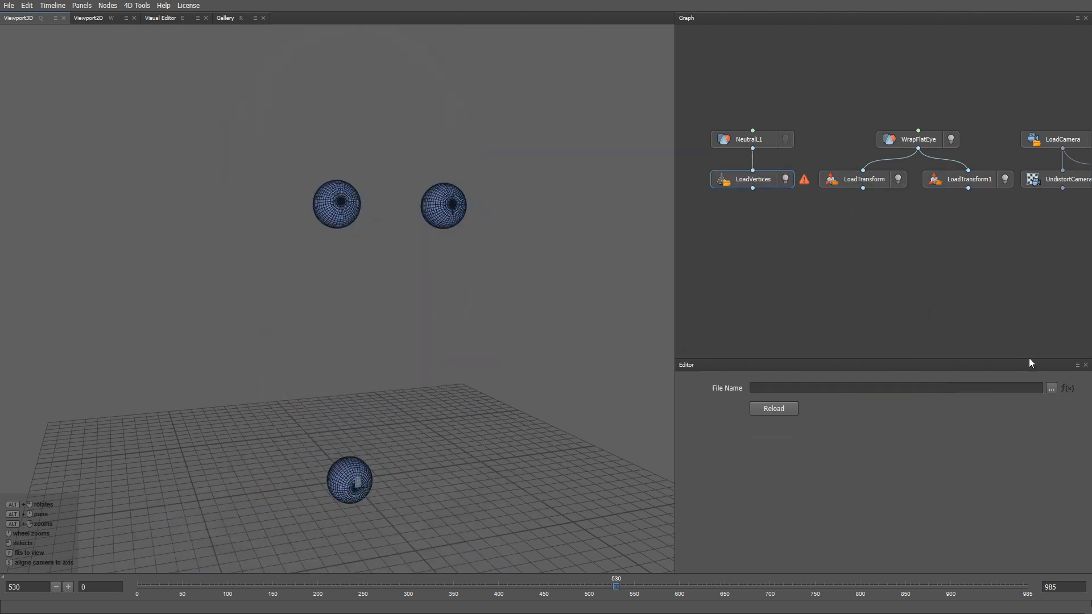
- Load the Frame####.ply vertex sequence from the Hmc/Take01/GuidableReplace folder into LoadVertices
click(1051, 389)
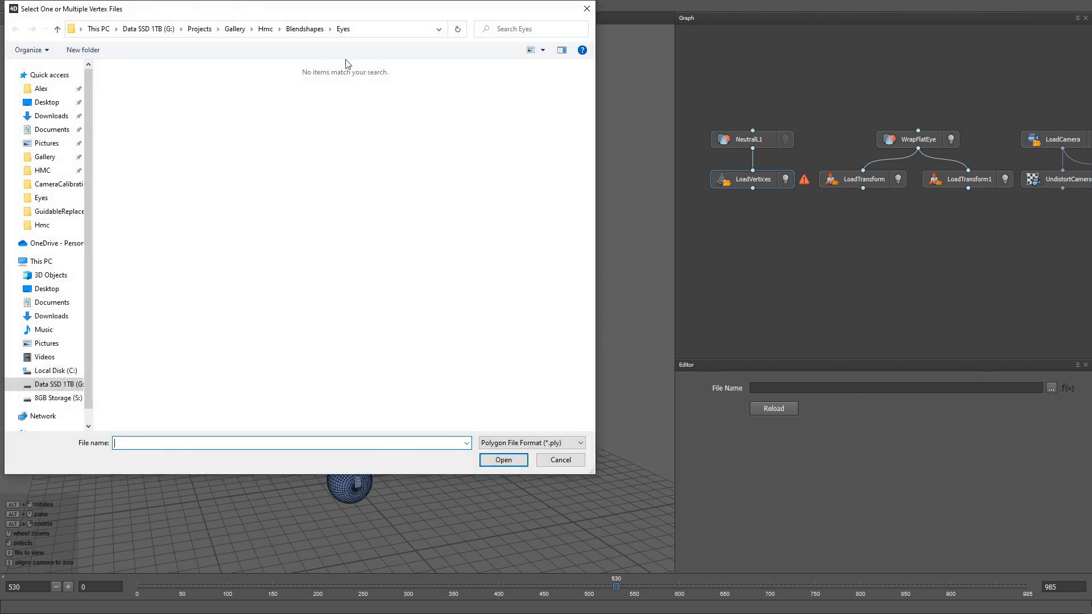
click(265, 29)
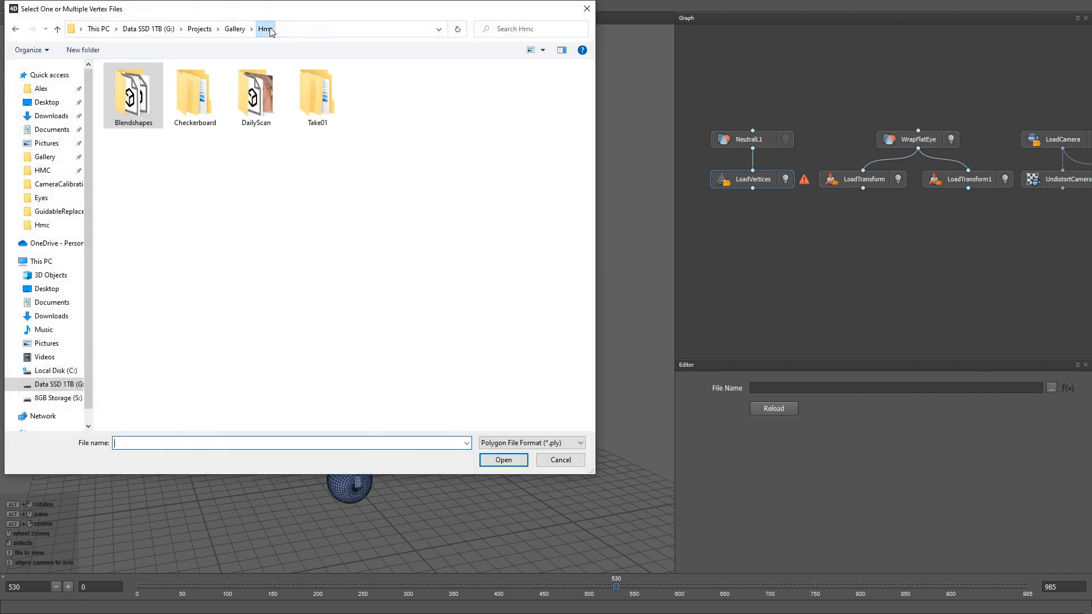
double_click(317, 94)
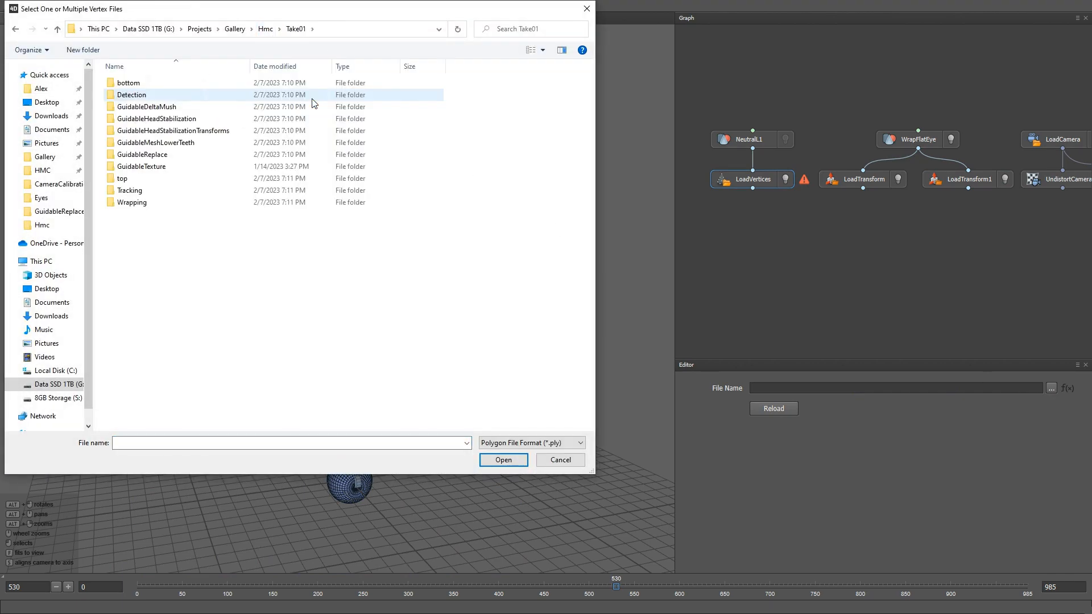
double_click(168, 156)
double_click(146, 95)
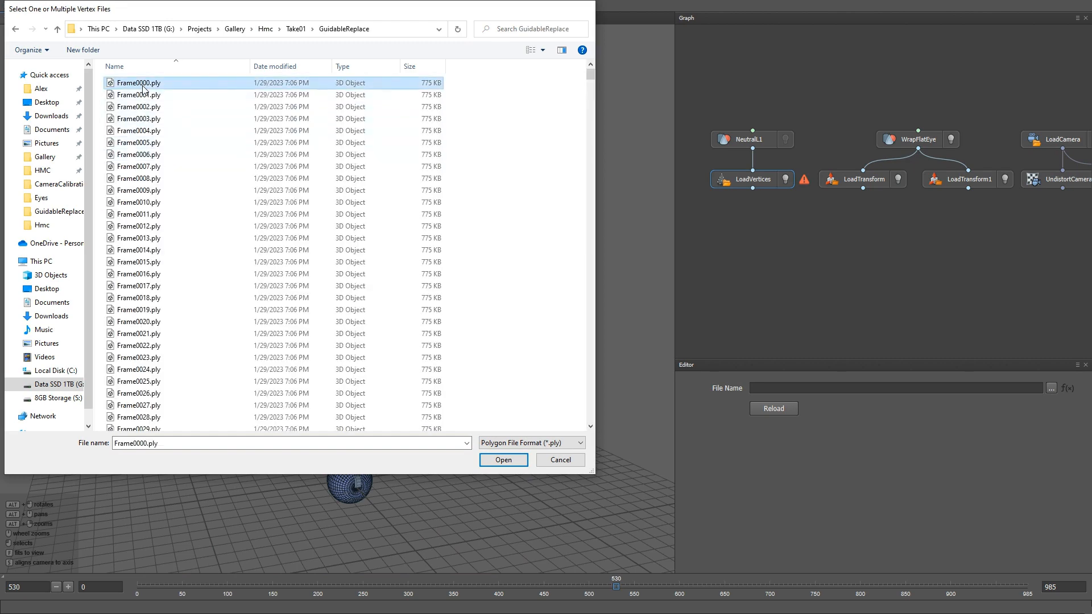
click(587, 316)
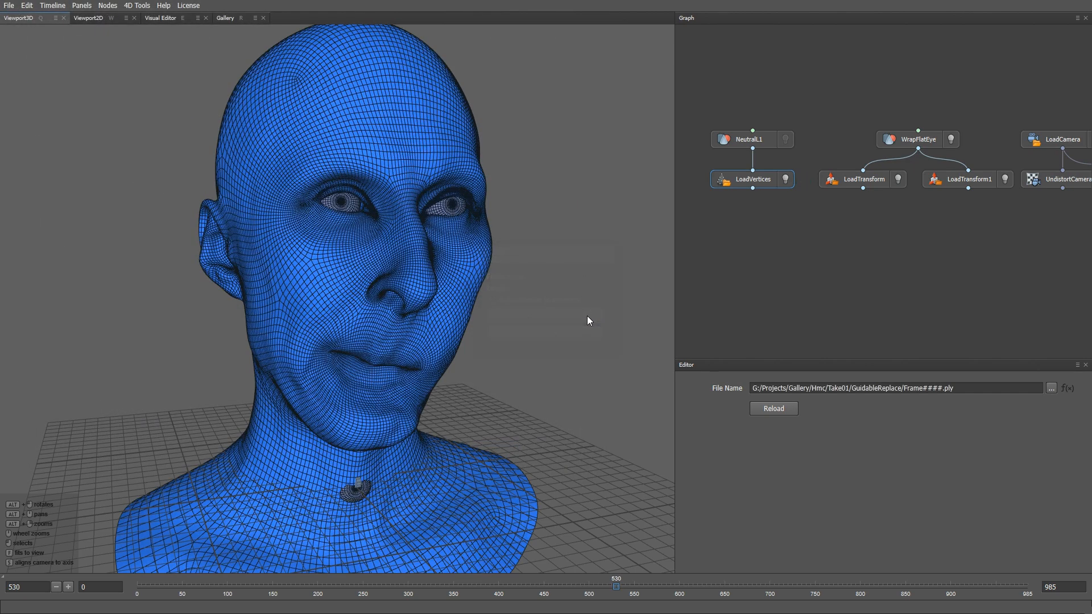
- Hide the untransformed WrapFlatEye model and scrub the timeline to frame 588 to check the animated head
click(950, 139)
drag(649, 580, 672, 593)
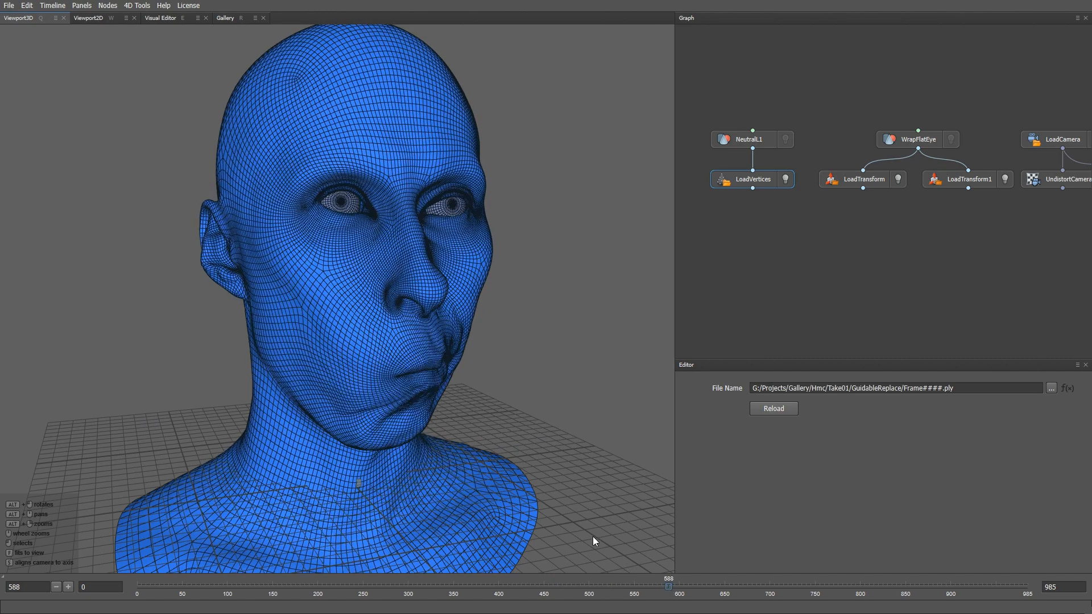
scroll(521, 420, down, 4)
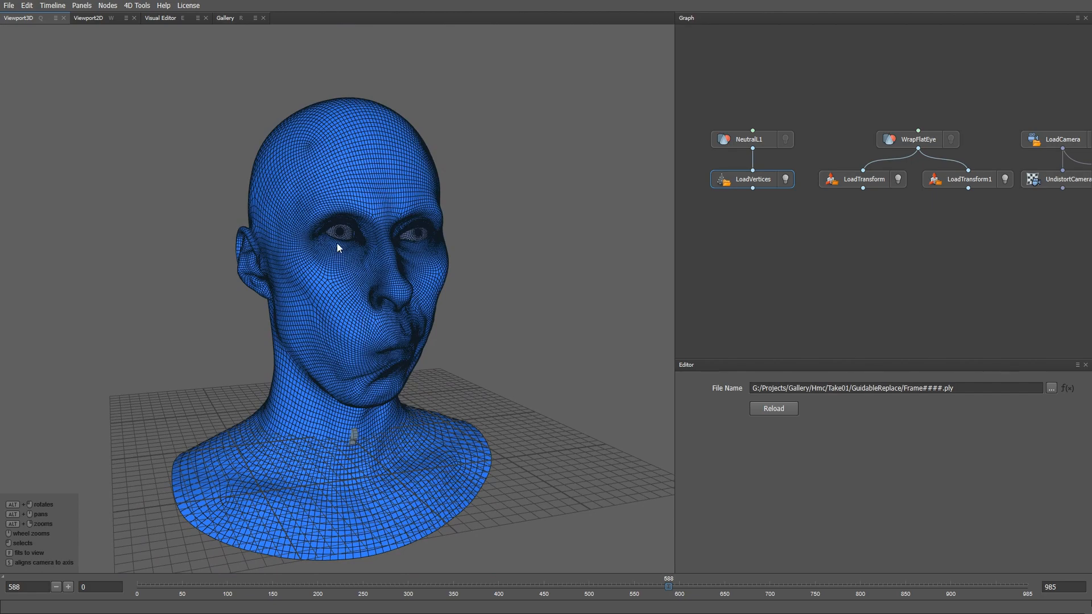
- Add a LoadTransform node directly below LoadVertices, fed by its output
mouse_move(358, 319)
alt+mouse_down()
mouse_move(434, 312)
mouse_move(288, 312)
mouse_move(359, 322)
alt+mouse_up()
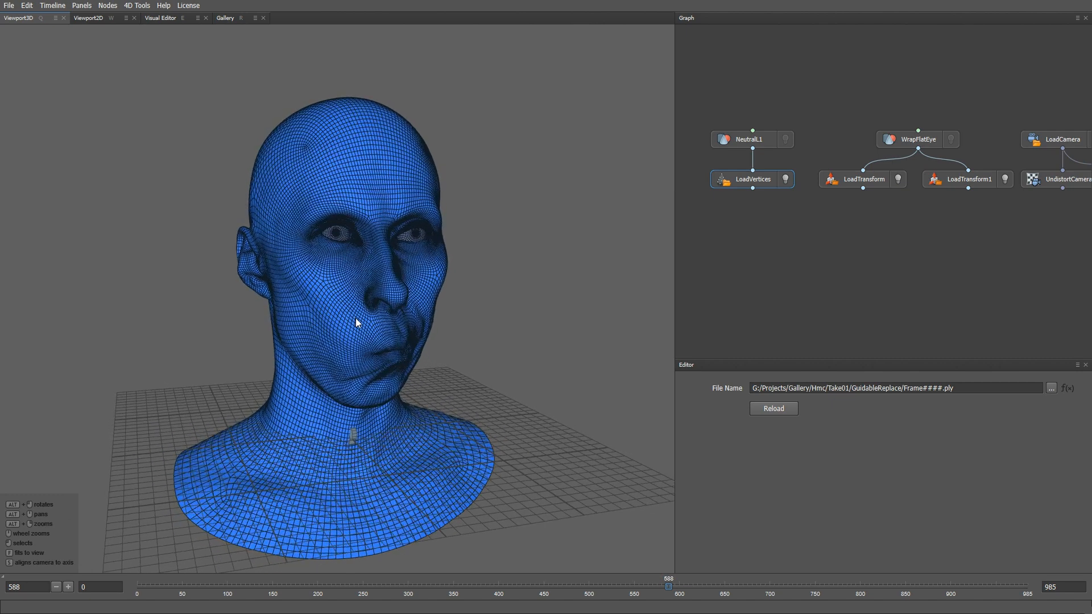
middle_drag(752, 235, 763, 225)
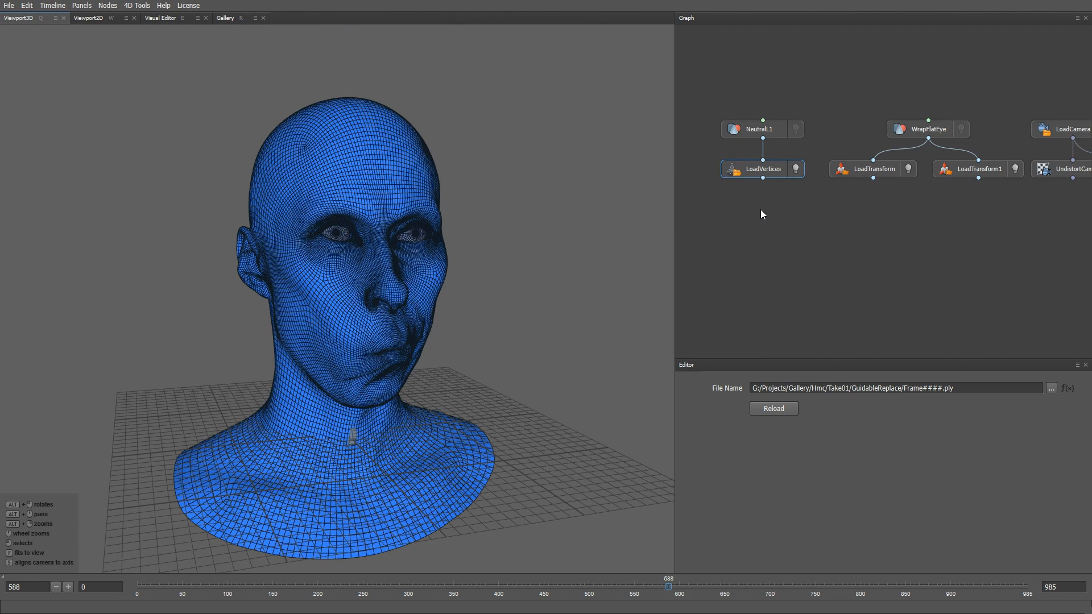
key(Tab)
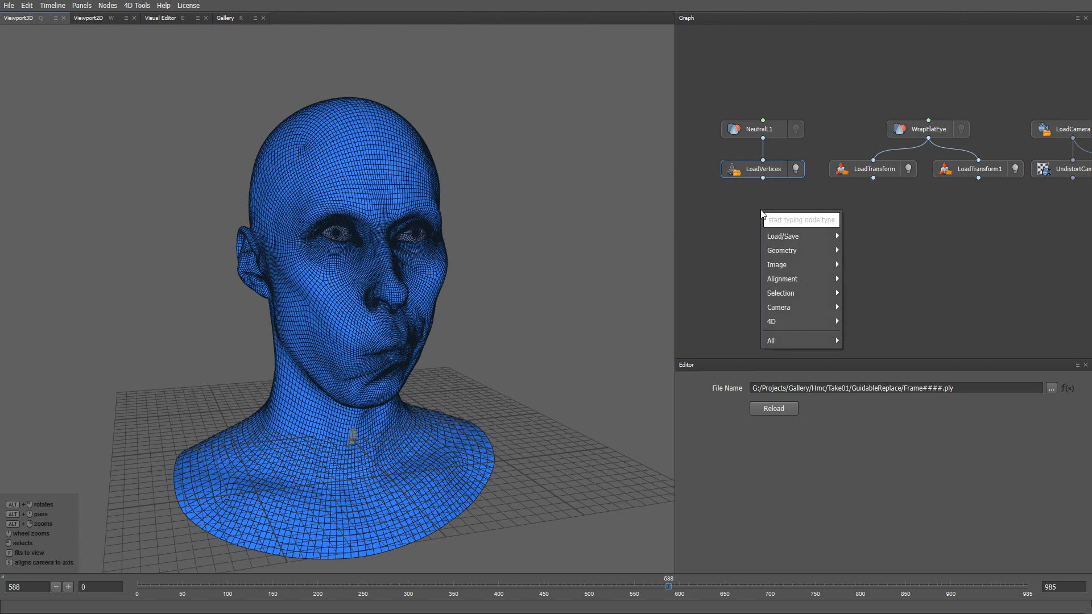
text(loadt)
key(Return)
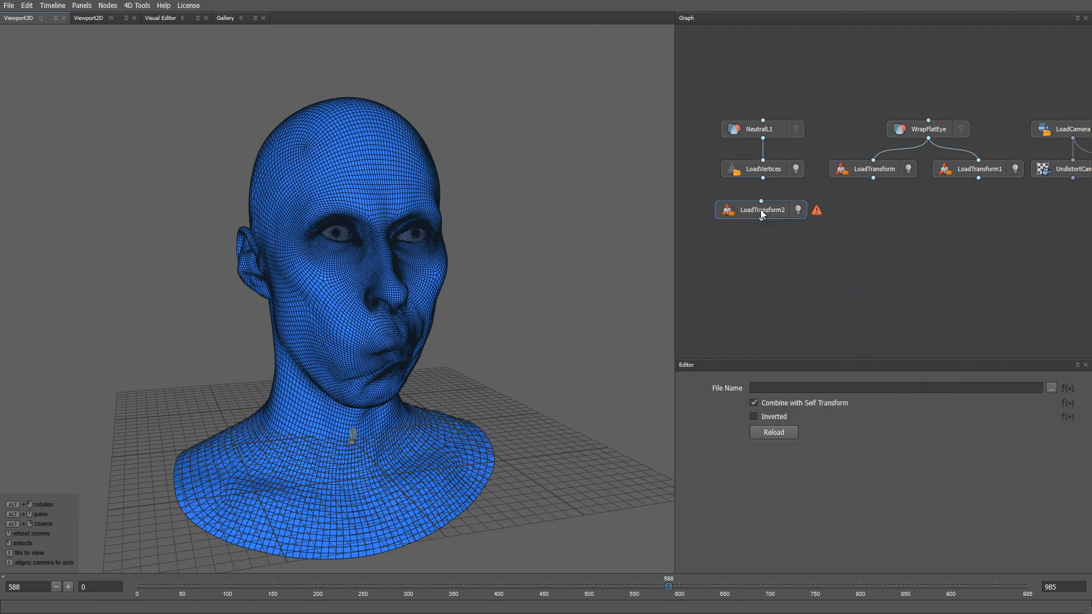
drag(764, 213, 764, 195)
- Load the Frame####.json sequence from Hmc/Take01/GuidableHeadStabilizationTransforms into the new transform node, and hide the LoadVertices and eye models
click(1051, 389)
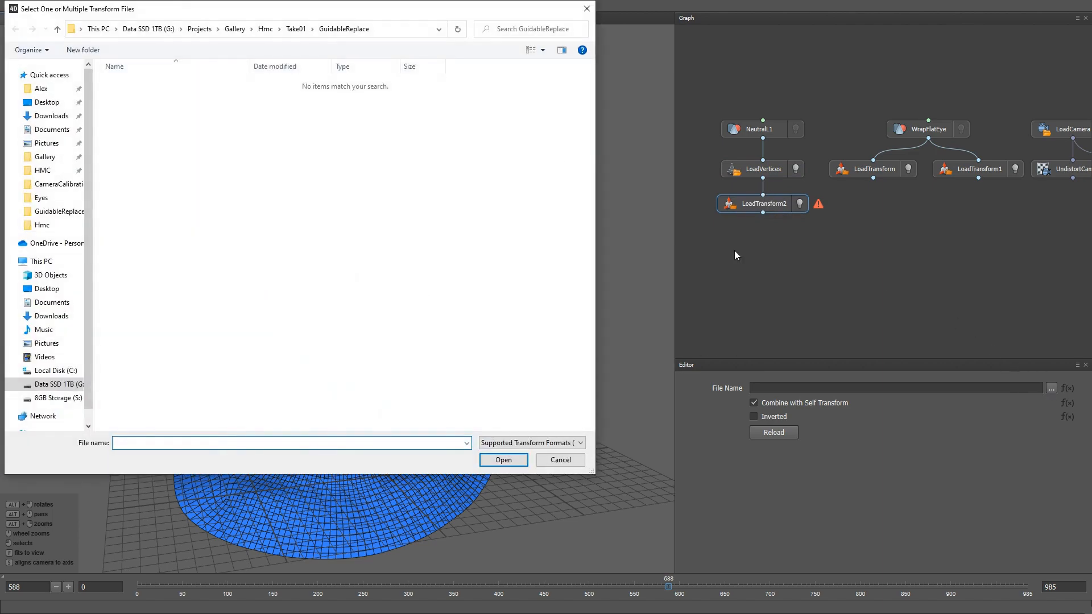
click(297, 30)
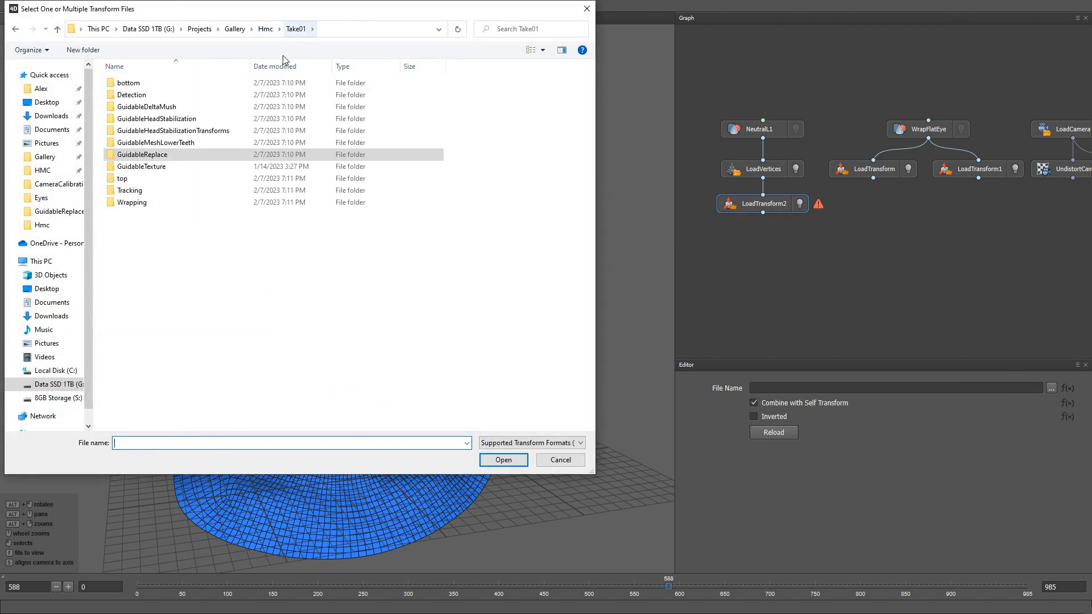
click(212, 132)
double_click(212, 131)
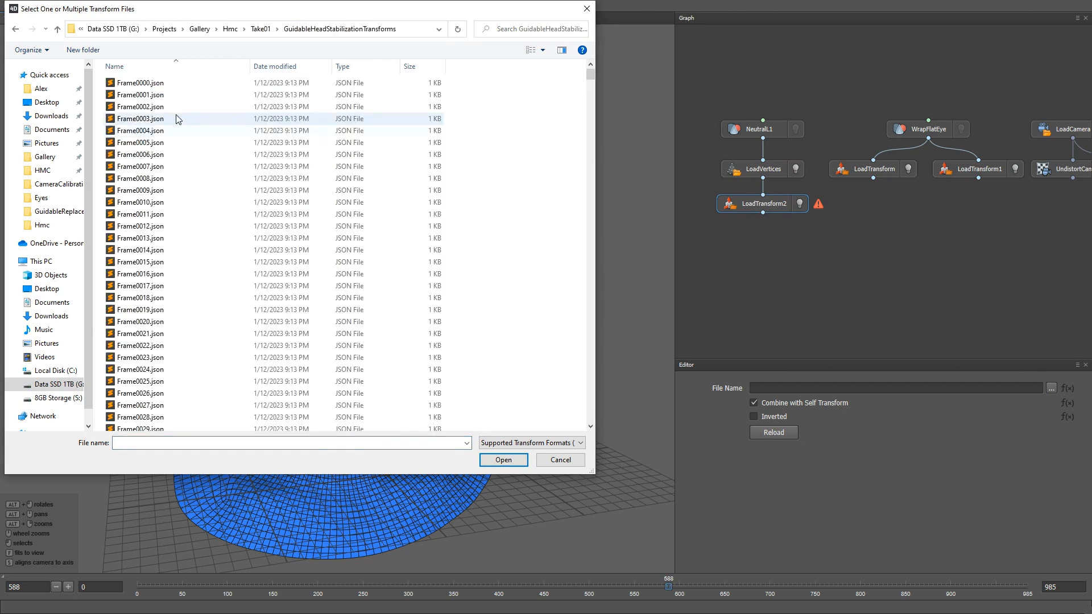
double_click(140, 86)
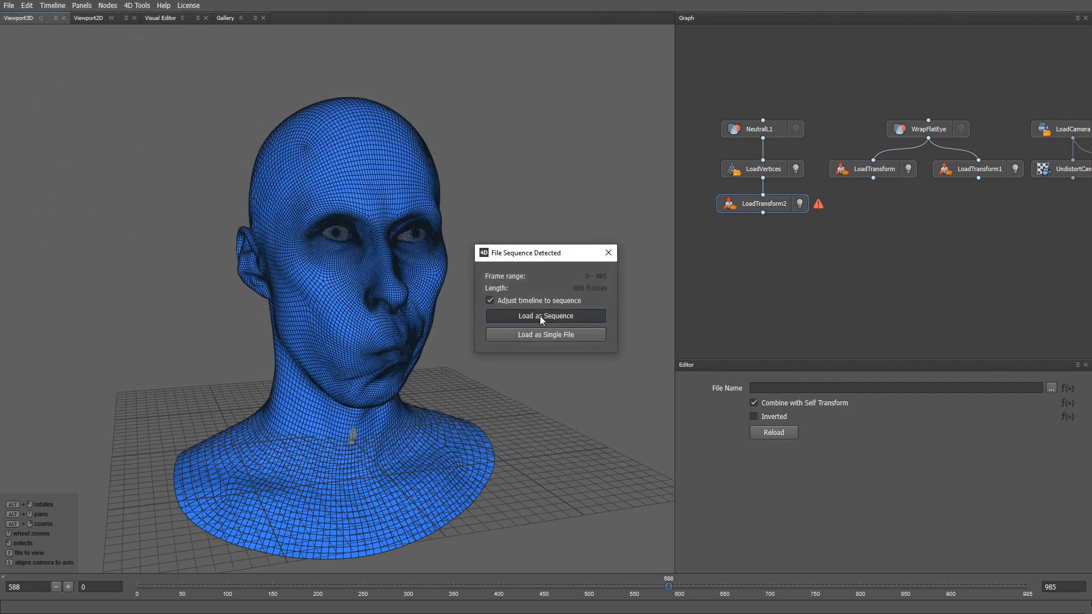
click(540, 315)
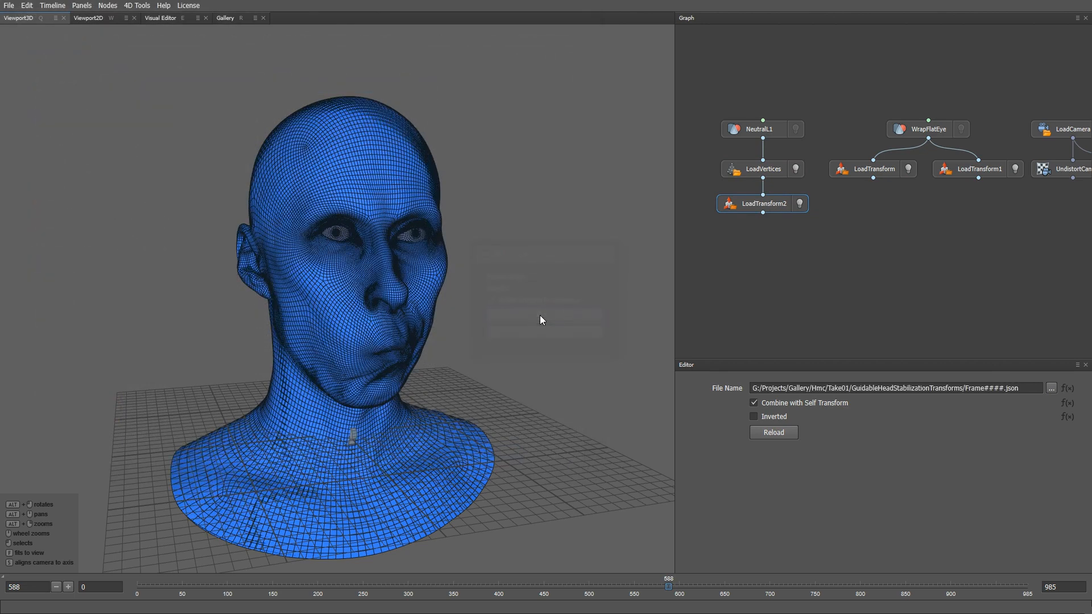
click(796, 169)
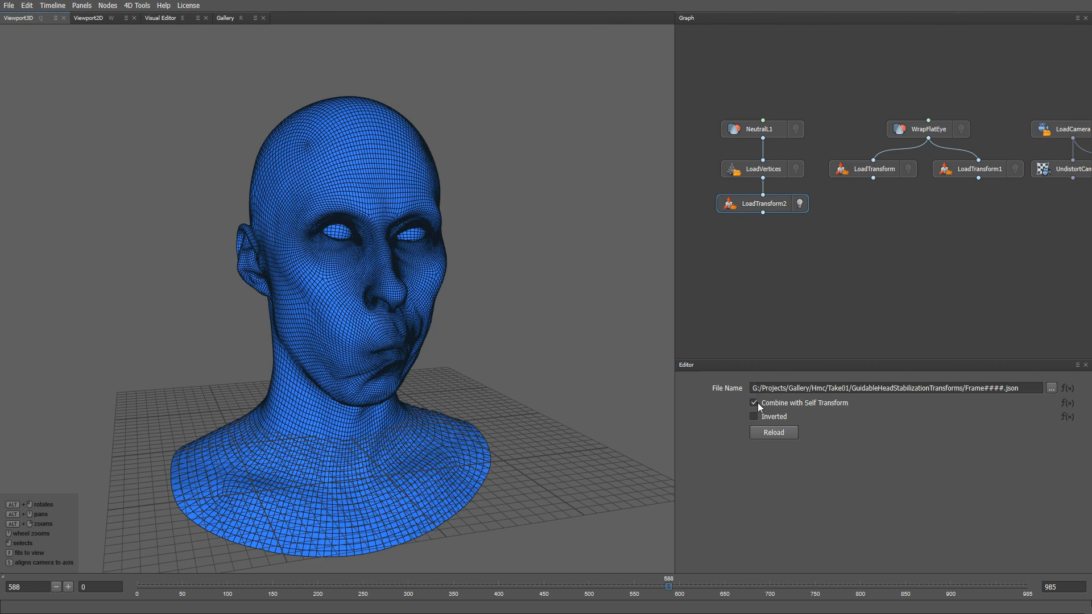
- Invert the head stabilization transform and rename its node to Destabilization
click(754, 417)
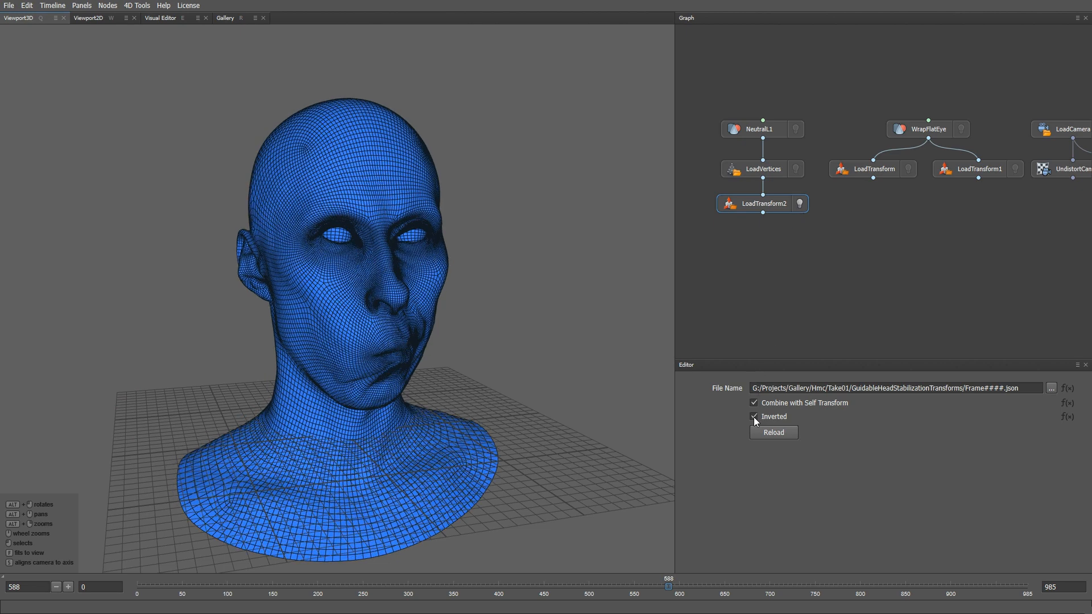
key(F2)
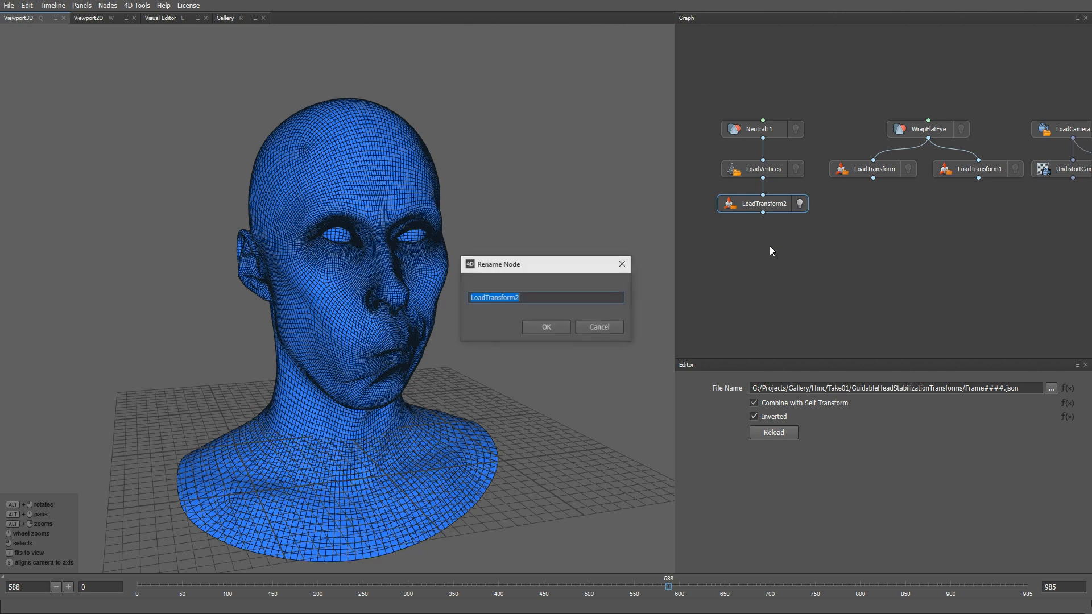
text(Des)
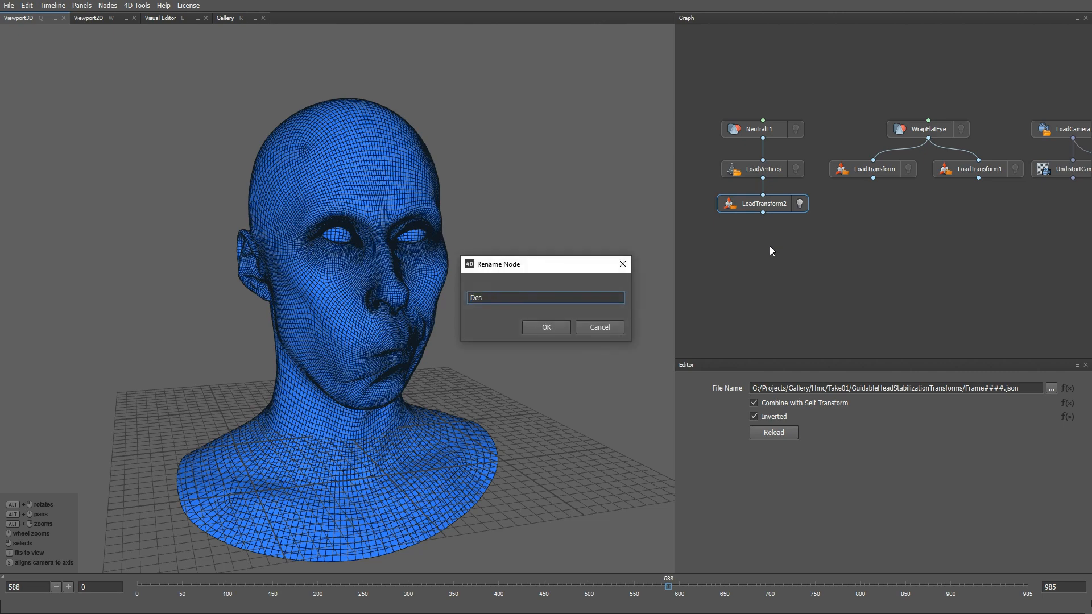
text(tabilization)
key(Return)
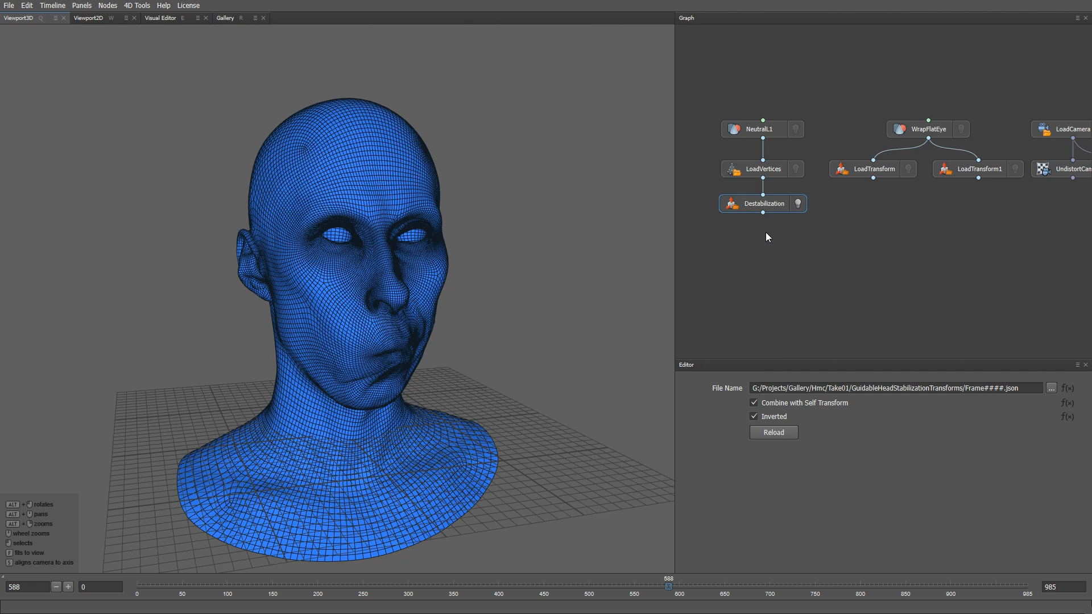
- Add another LoadTransform node below Destabilization, fed by its output
middle_drag(765, 241, 761, 233)
mouse_move(422, 360)
alt+mouse_down()
mouse_move(452, 365)
mouse_move(409, 364)
alt+mouse_up()
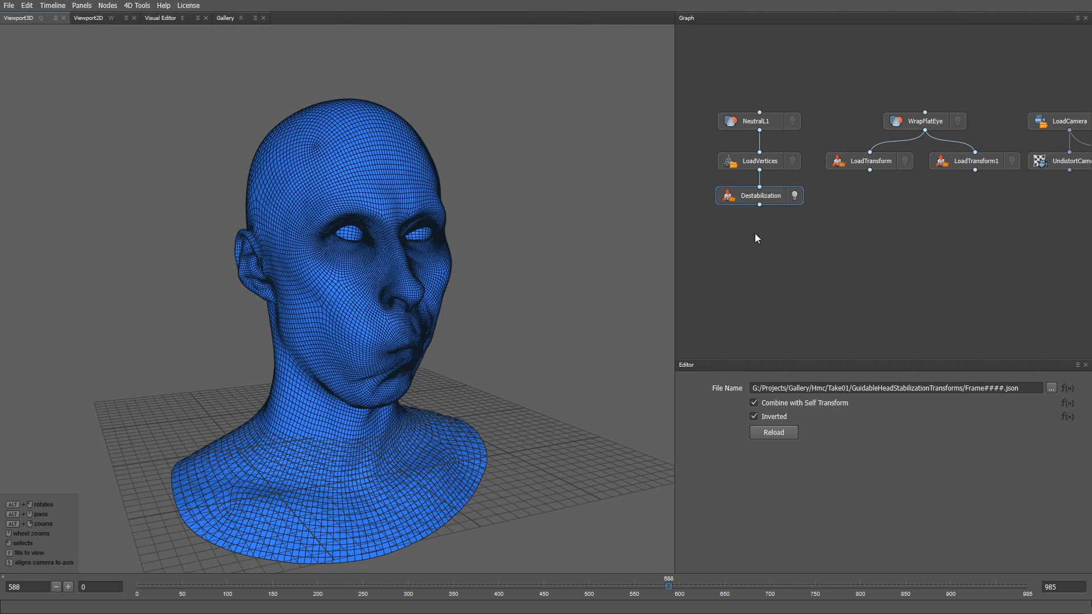
key(Tab)
text(loadtr)
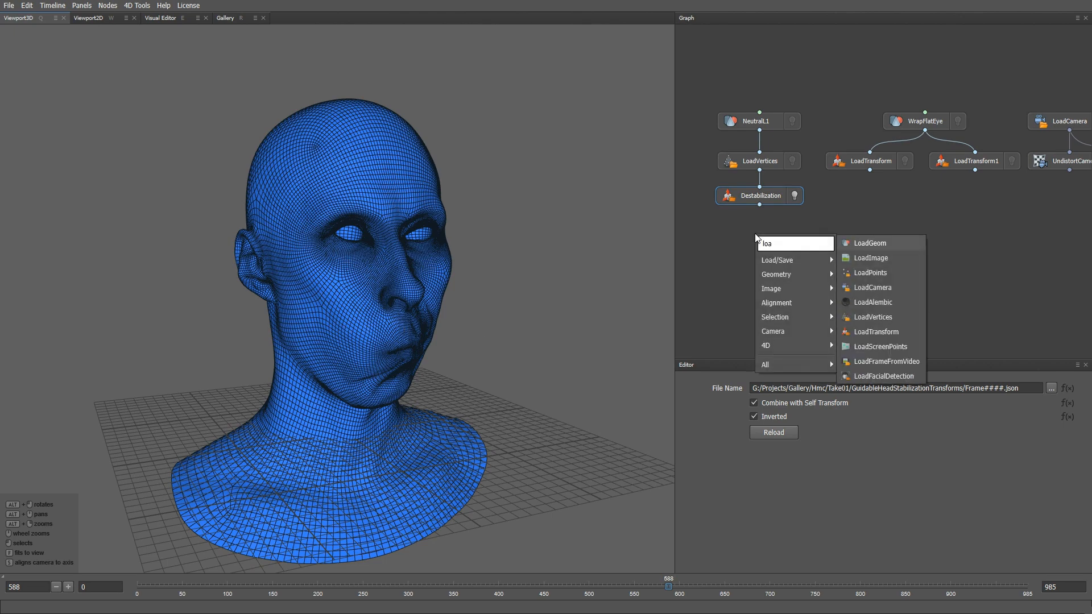
key(Return)
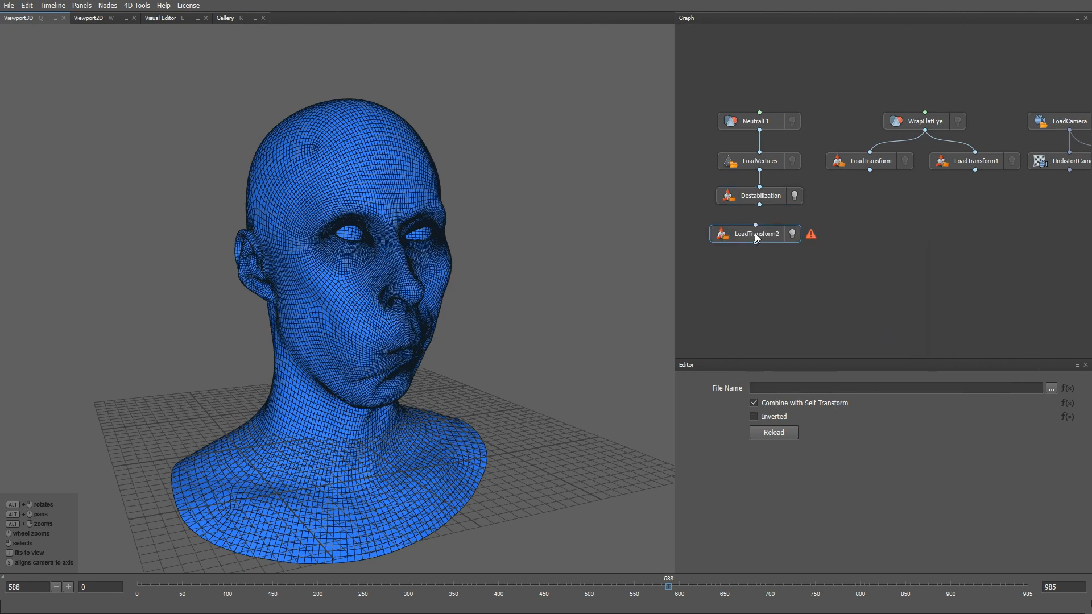
drag(755, 234, 760, 223)
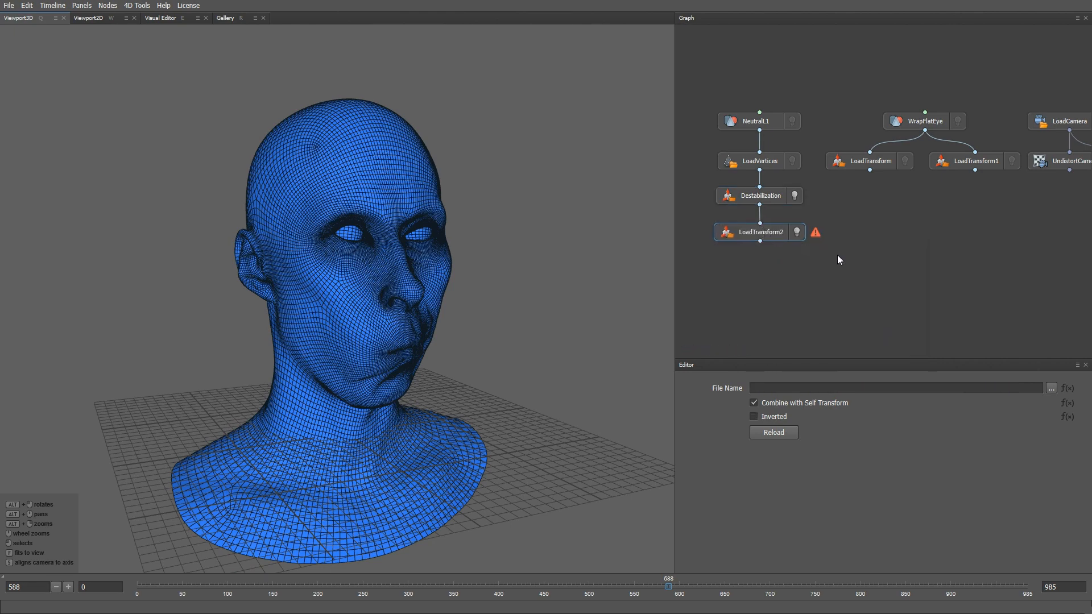
- Load TransformToHmc.json from the Gallery/Hmc folder into the LoadTransform node below Destabilization
click(1051, 388)
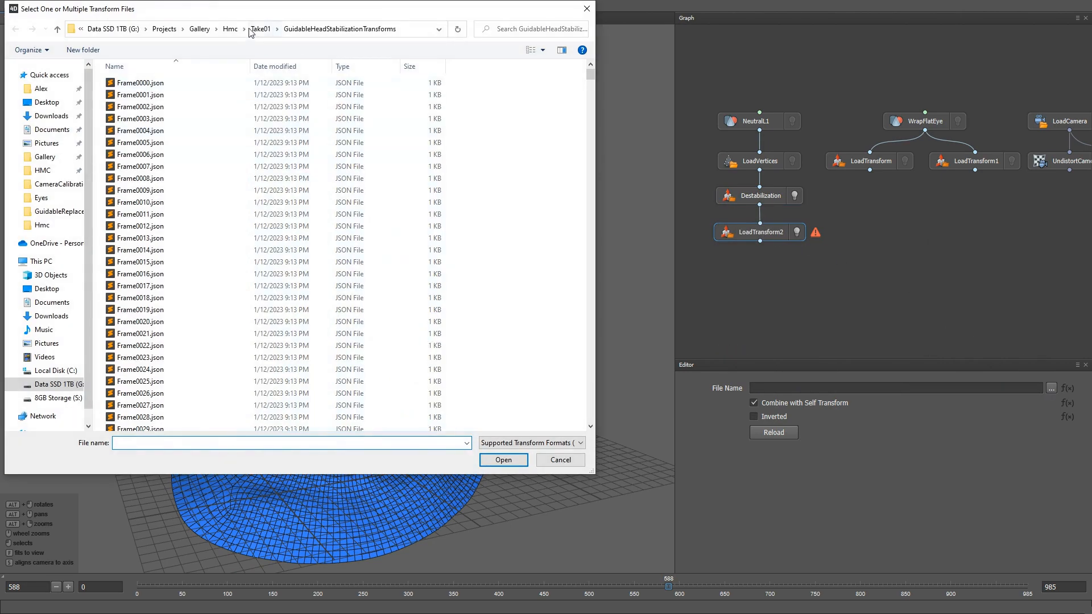
click(231, 32)
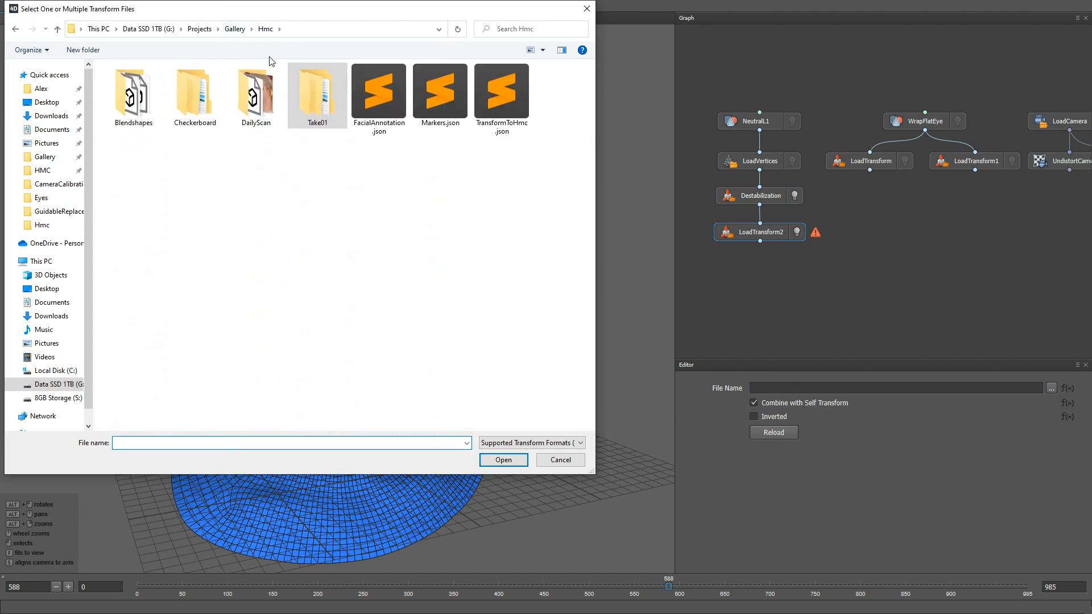
double_click(504, 102)
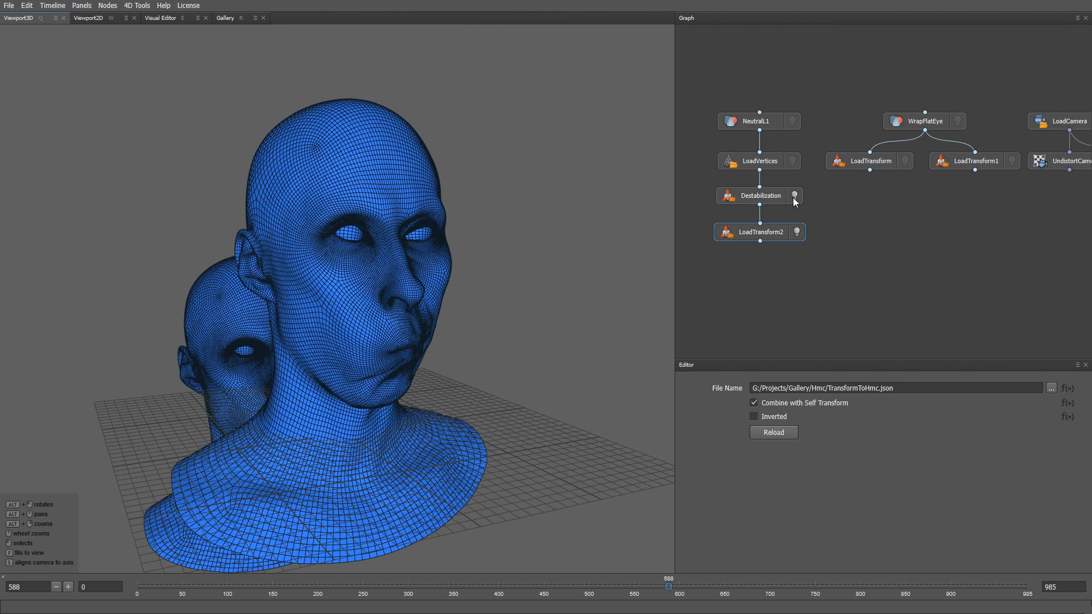
- Hide the Destabilization model and show LoadCamera to check the transformed head's placement relative to the cameras
click(795, 195)
alt+drag(472, 398, 557, 353)
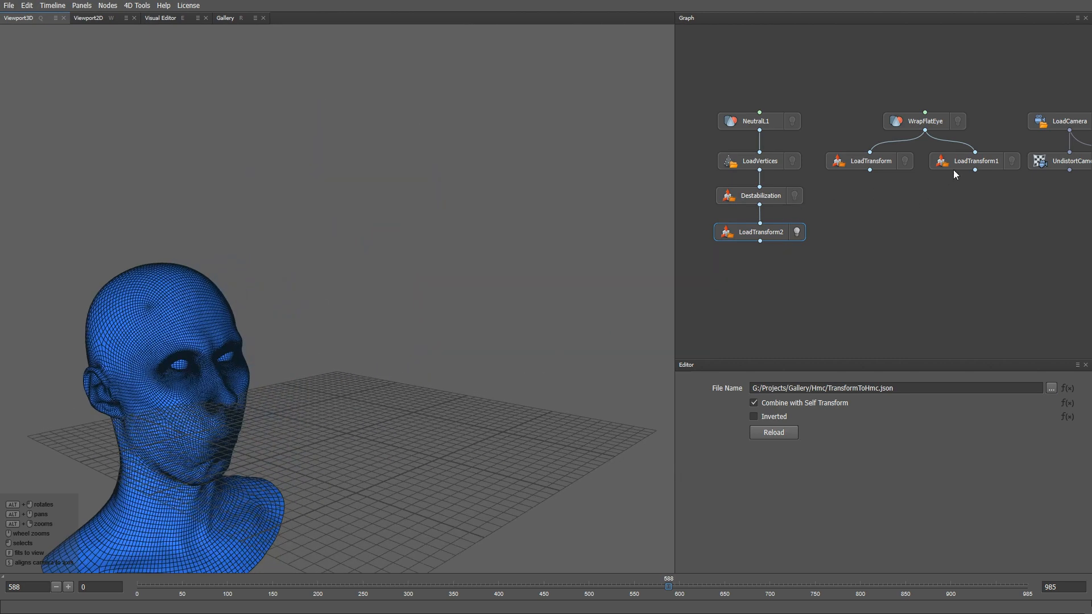
click(1080, 121)
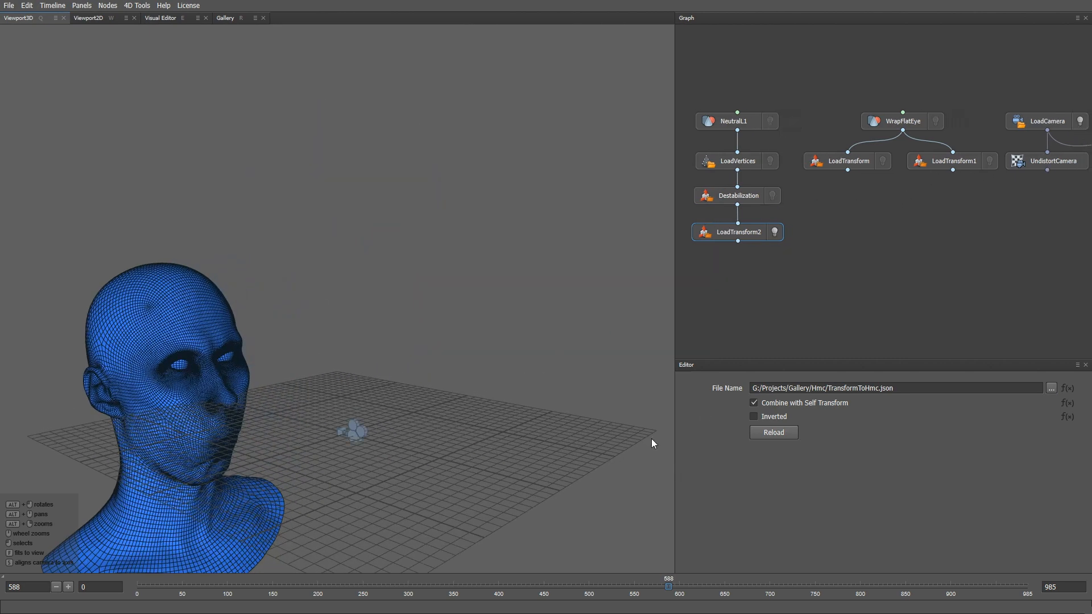
alt+drag(461, 445, 416, 385)
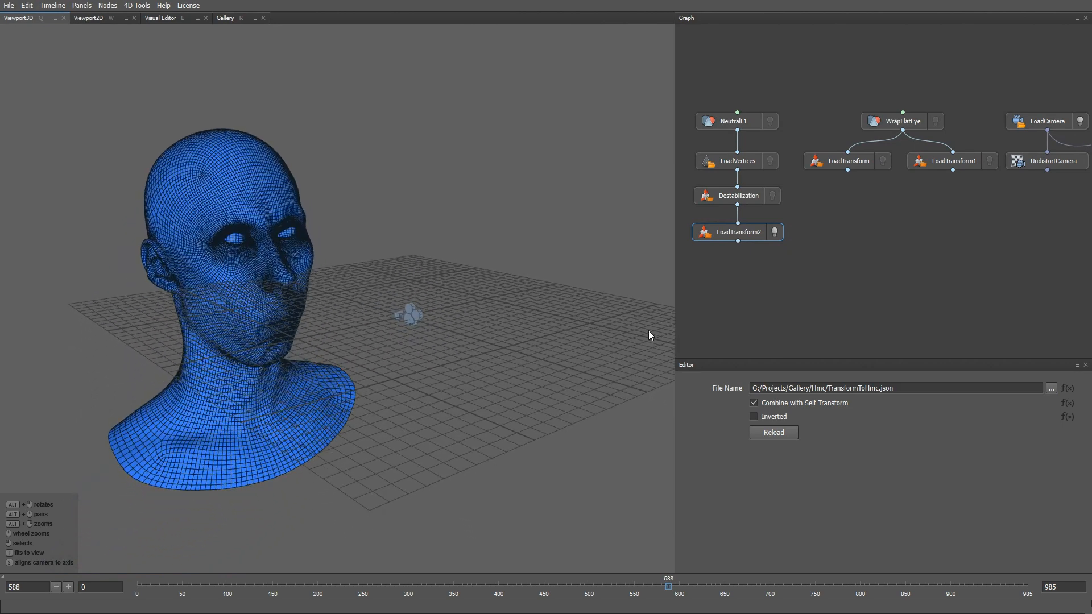
- Duplicate the Destabilization and LoadTransform2 pair under both eye transform nodes, and check the eyes in the head
drag(787, 283, 705, 183)
key(ctrl+c)
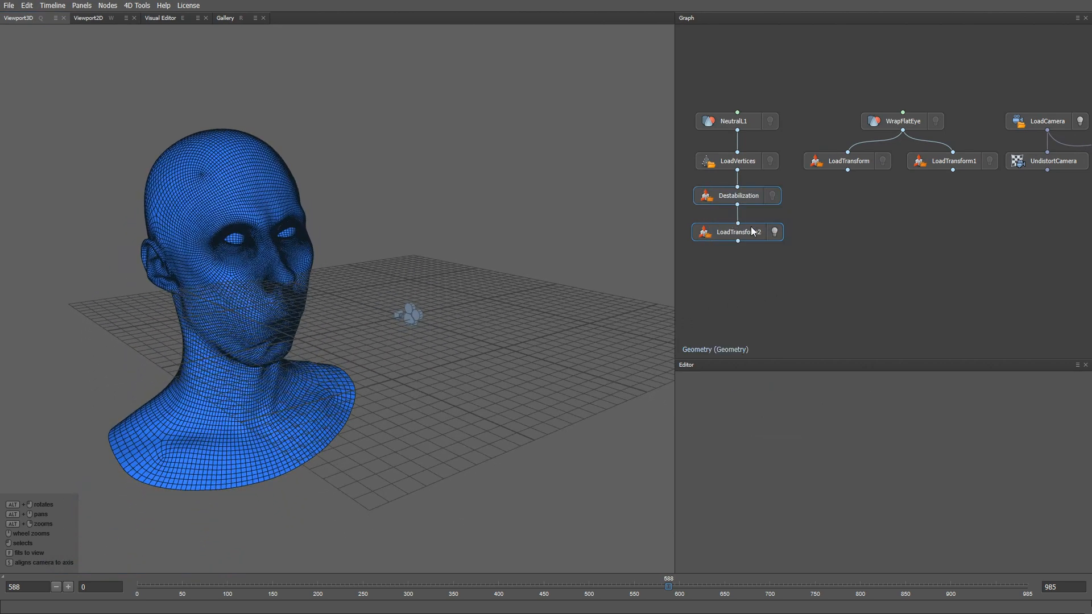
key(ctrl+v)
drag(789, 229, 847, 187)
key(ctrl+v)
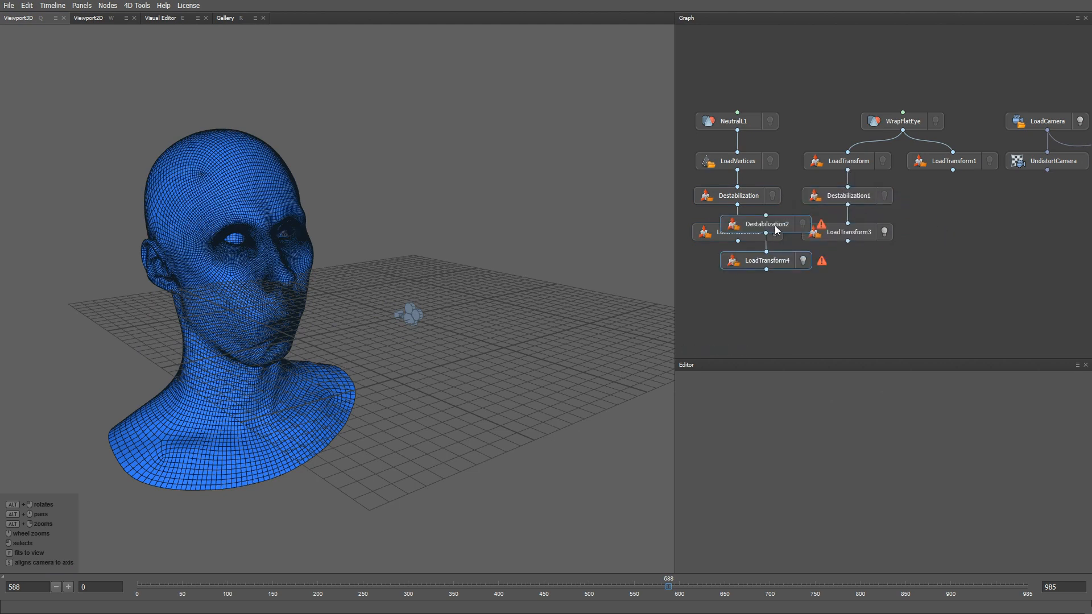
drag(778, 227, 953, 198)
alt+right_drag(310, 293, 379, 309)
alt+drag(379, 309, 428, 328)
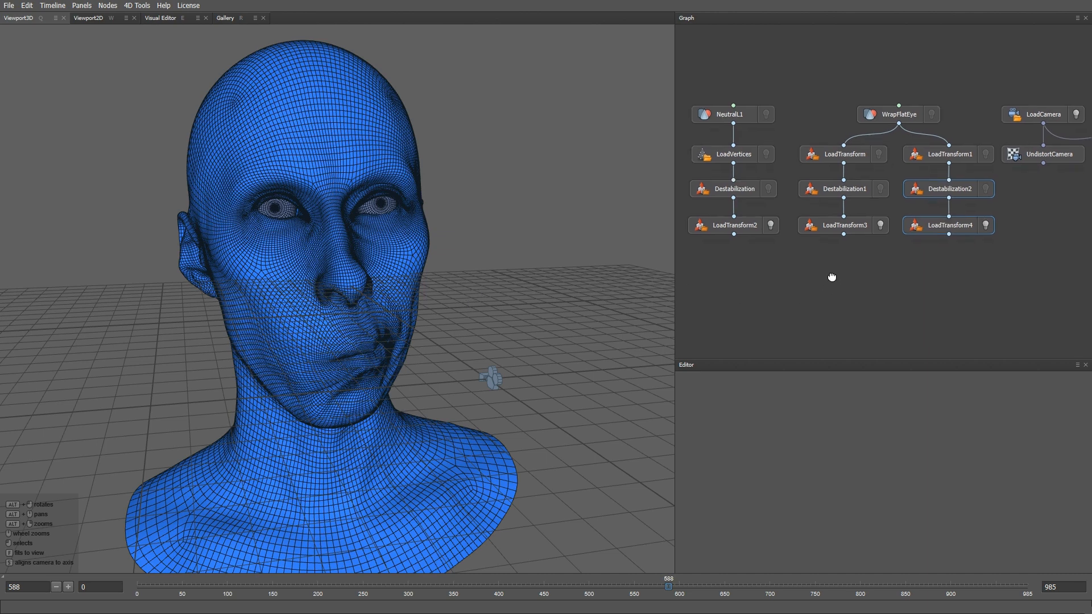
- Add an AlignGeomToCameras node centered below LoadTransform3
key(Tab)
text(ali)
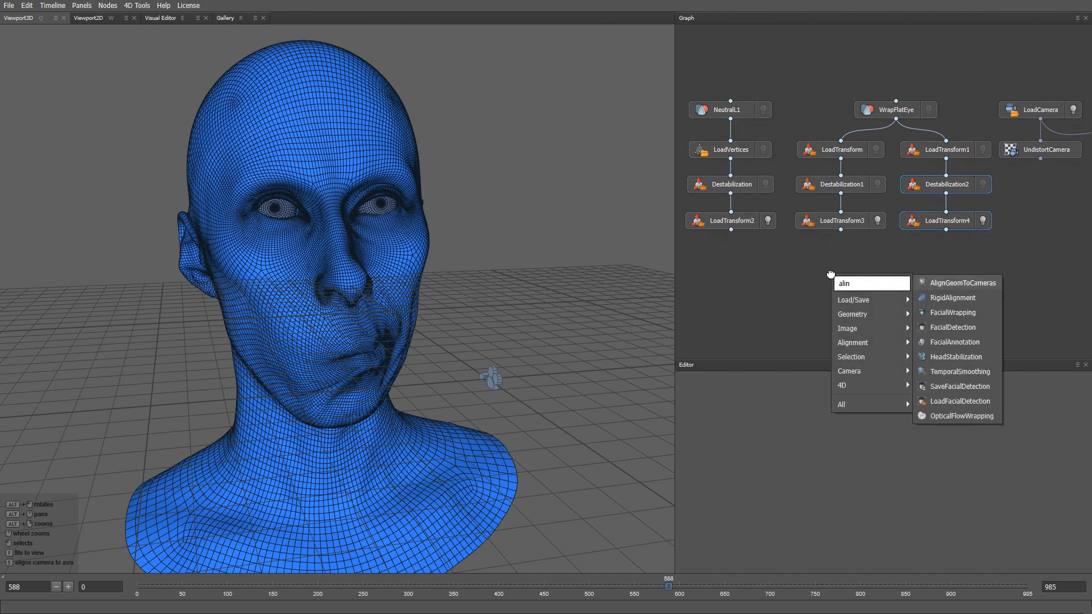
key(Return)
drag(831, 273, 841, 273)
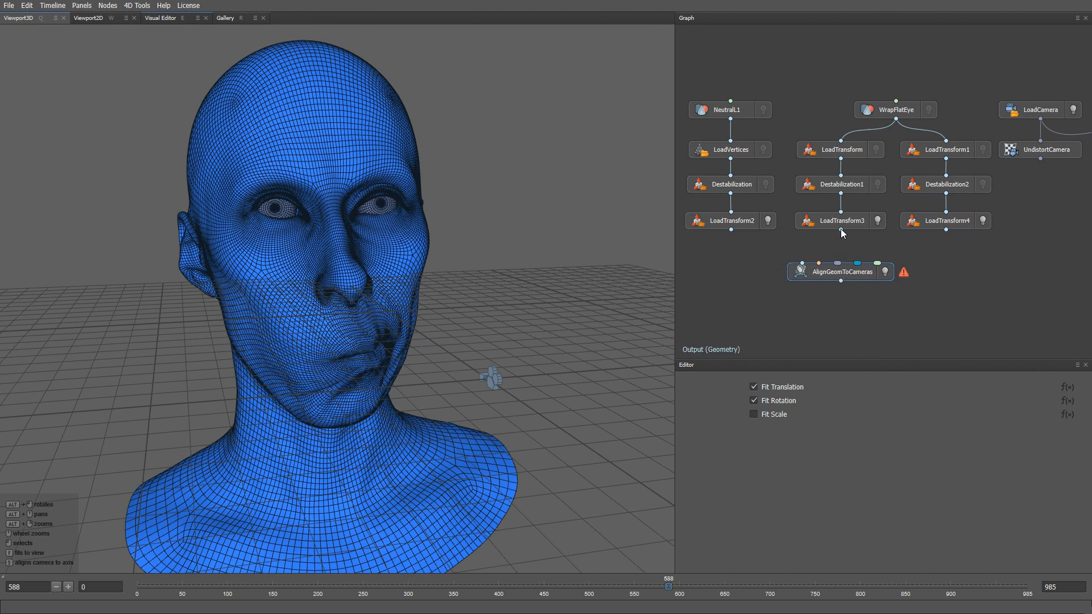
- Feed AlignGeomToCameras with the LoadTransform3 geometry, the UndistortCamera cameras and the UndistortImage images
drag(841, 229, 802, 260)
drag(1040, 159, 841, 272)
middle_drag(978, 277, 872, 279)
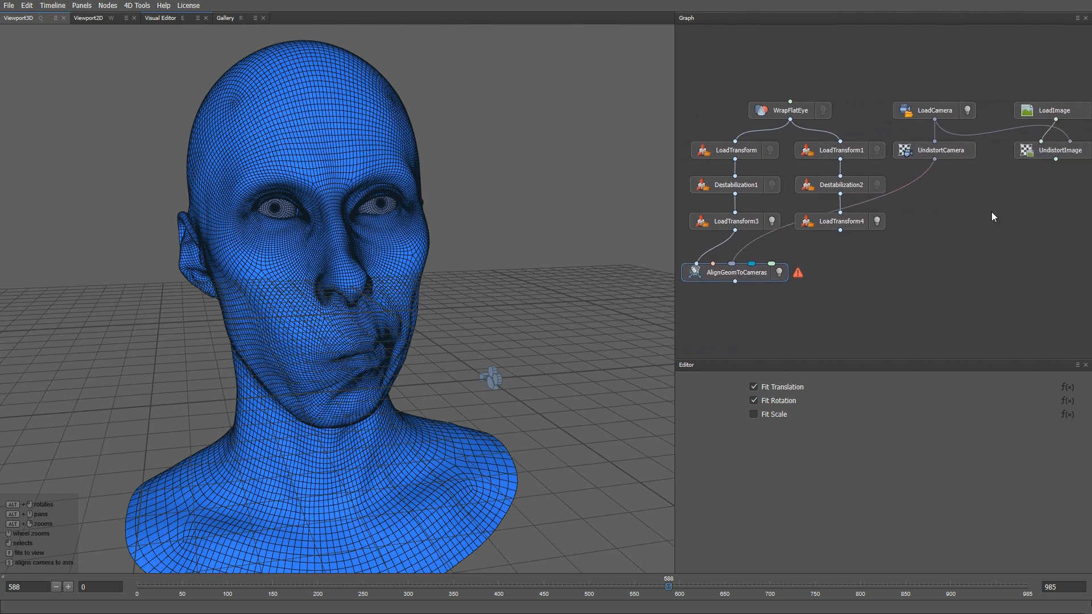
drag(1055, 159, 766, 269)
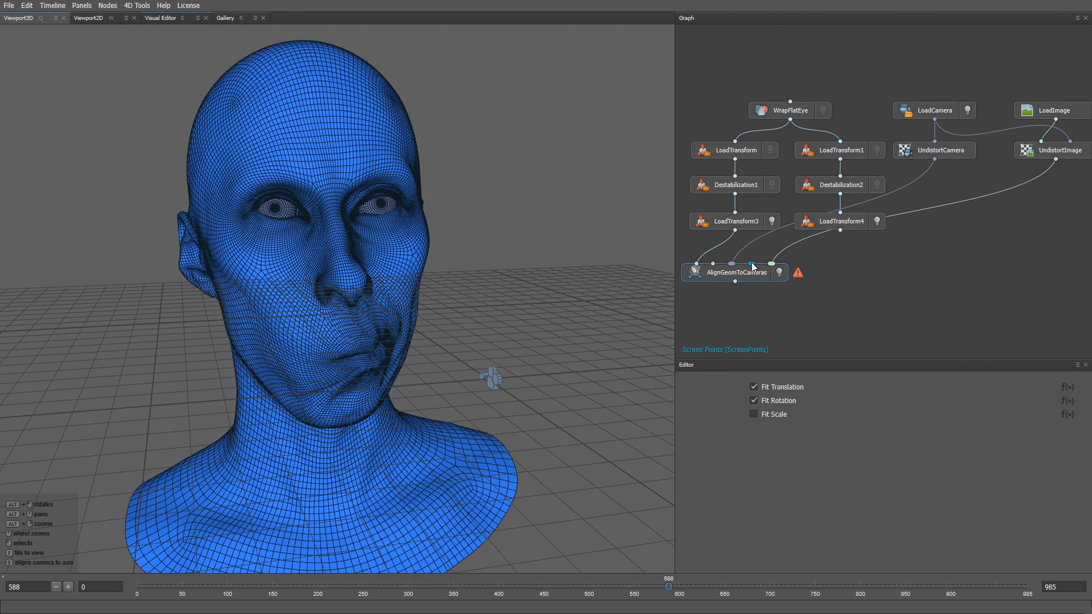
- Move WrapFlatEye higher in the graph and add a SelectPoints node directly below it, fed by its geometry
middle_drag(845, 255, 878, 285)
drag(847, 148, 843, 93)
key(Tab)
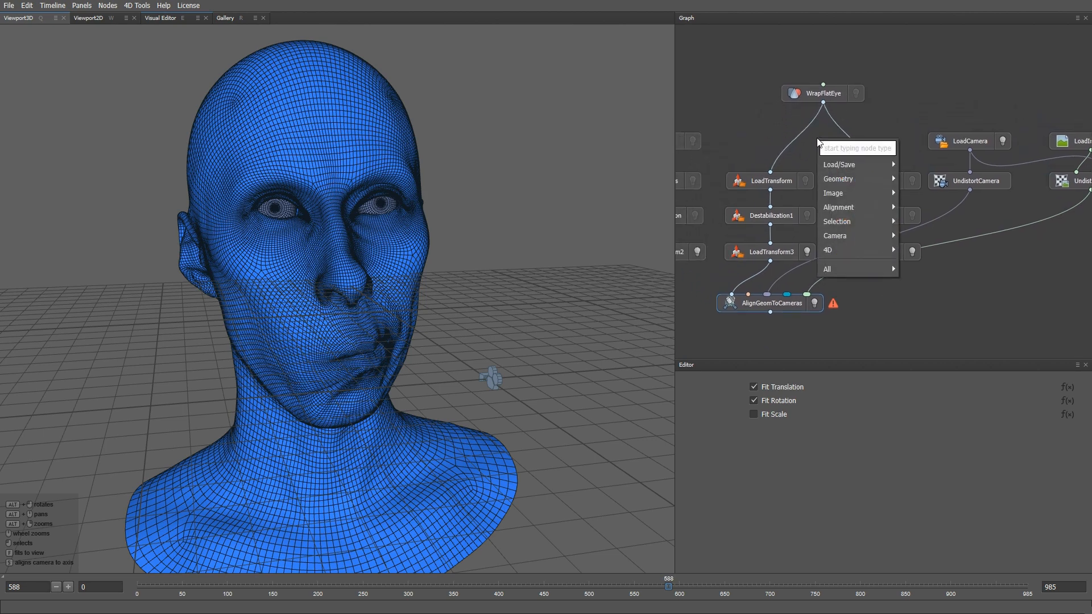
text(selectpo)
key(Return)
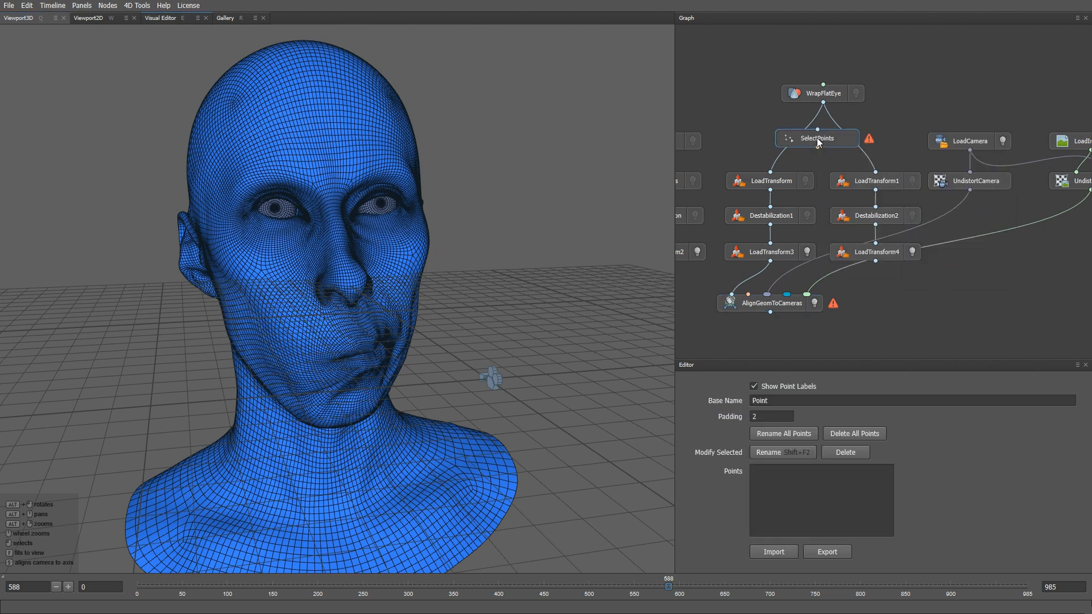
drag(817, 137, 823, 141)
- Place a point on the pole at the iris centre of the eyeball mesh and feed SelectPoints into AlignGeomToCameras
key(e)
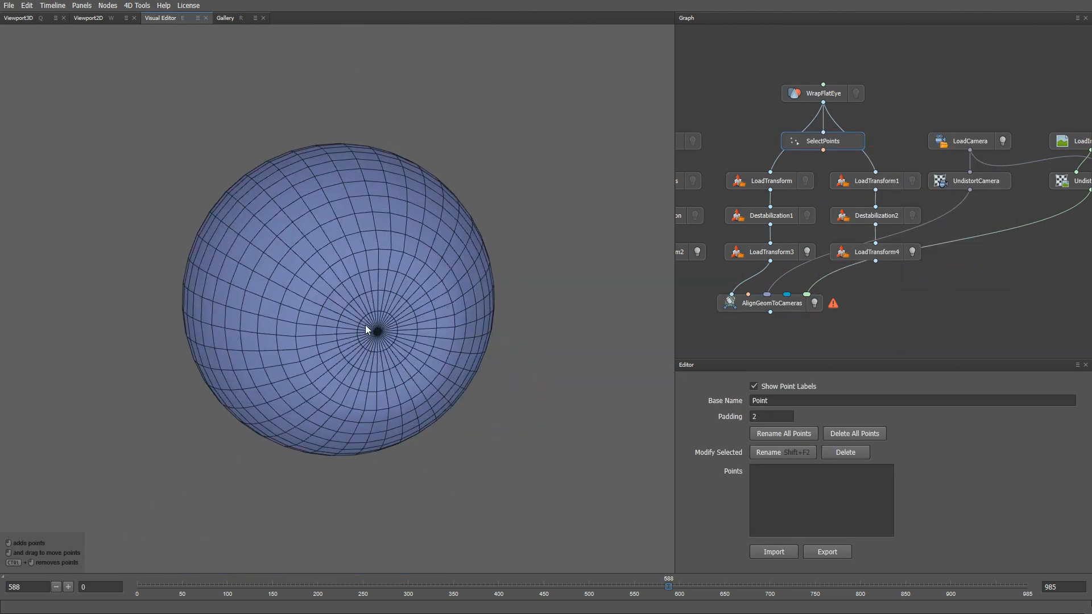
alt+right_drag(366, 325, 455, 406)
alt+drag(455, 406, 386, 346)
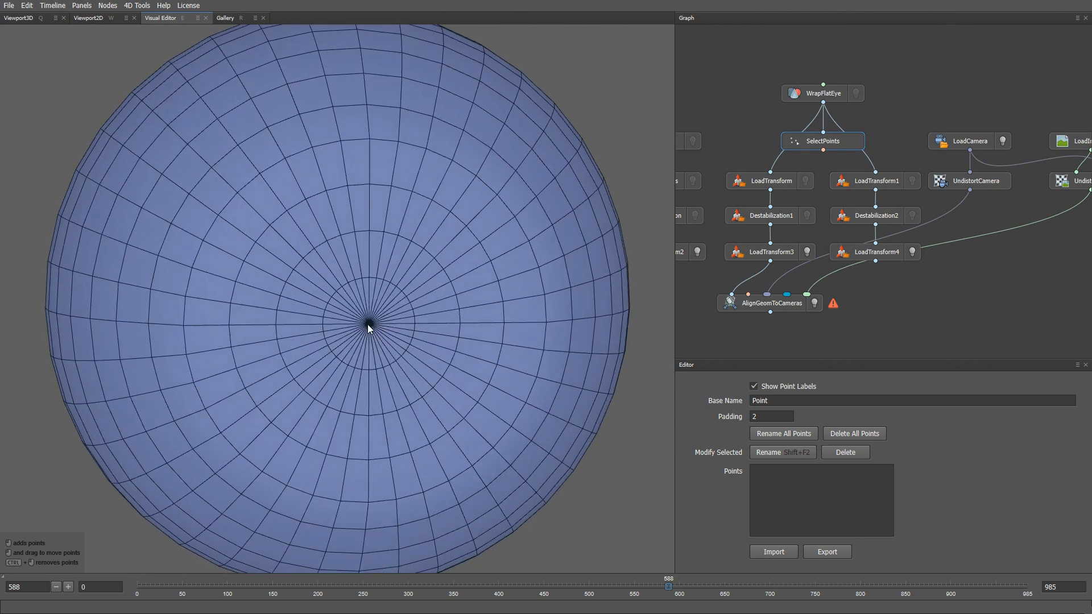
click(368, 323)
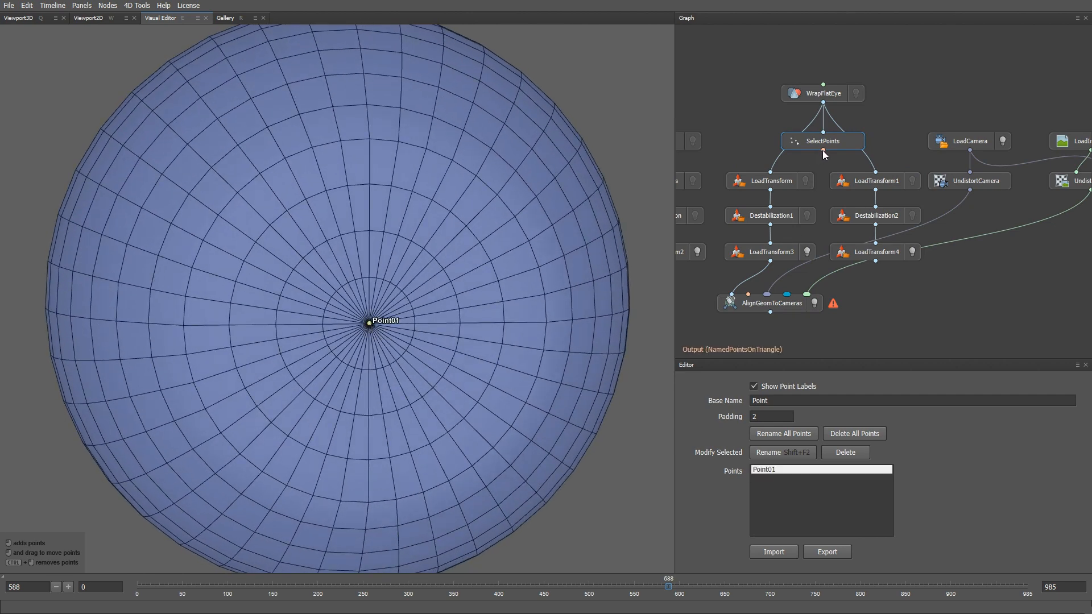
drag(823, 150, 748, 295)
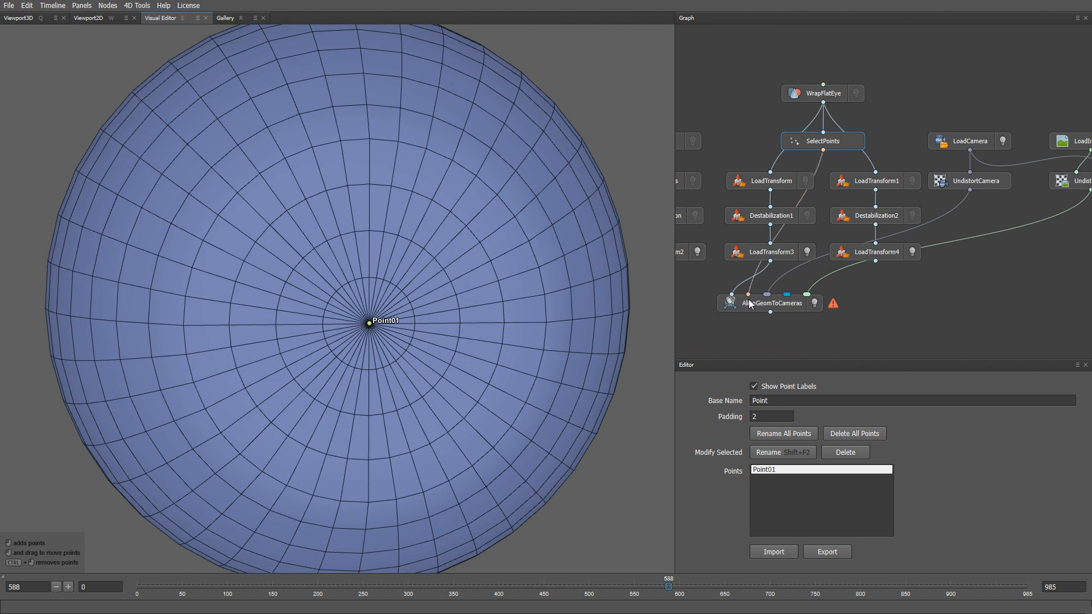
- Add a SelectScreenPoints node beside AlignGeomToCameras and feed it the UndistortImage output
right_click(927, 273)
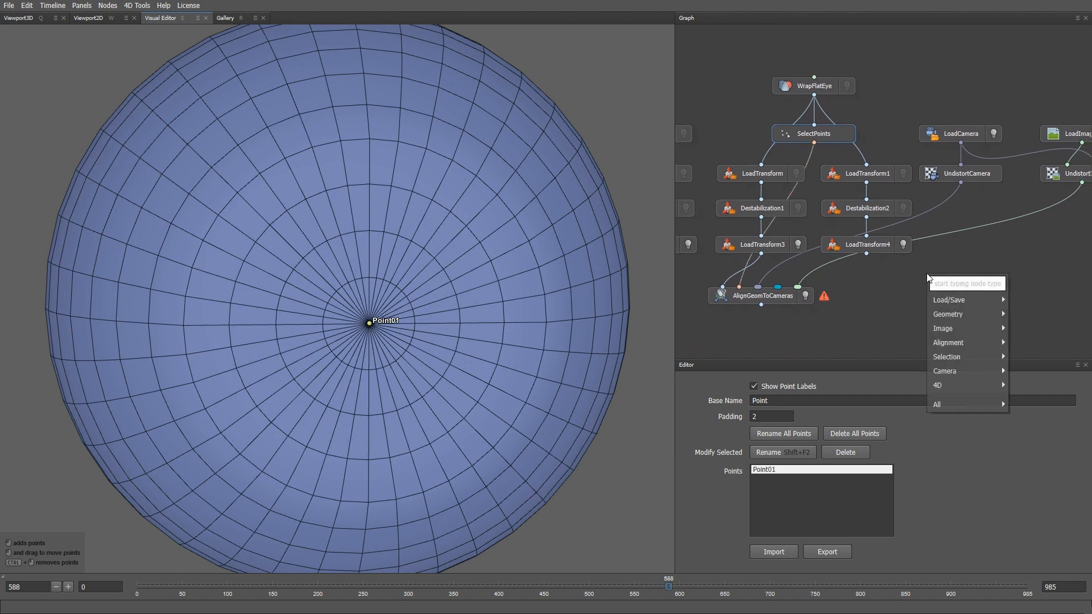
text(selectc)
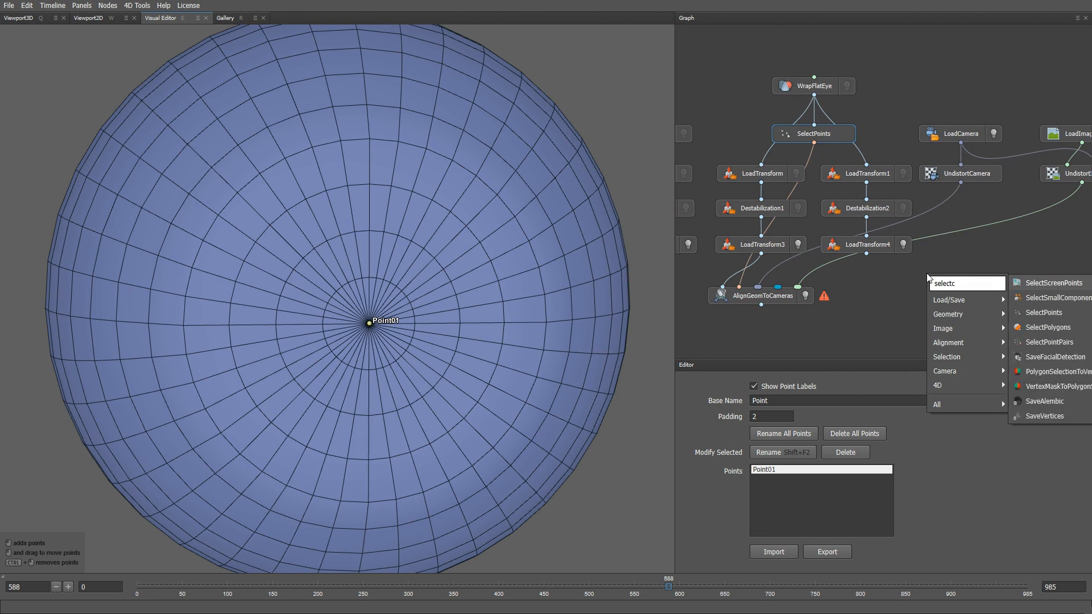
key(BackSpace)
text(scr)
key(Return)
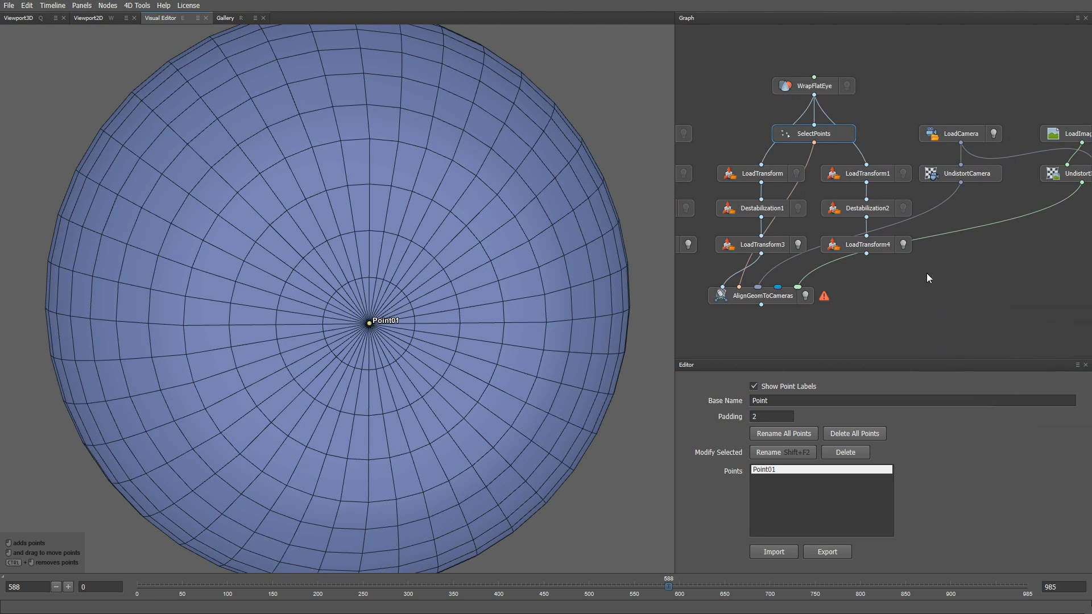
mouse_move(926, 273)
mouse_down()
mouse_move(953, 273)
mouse_move(930, 277)
mouse_up()
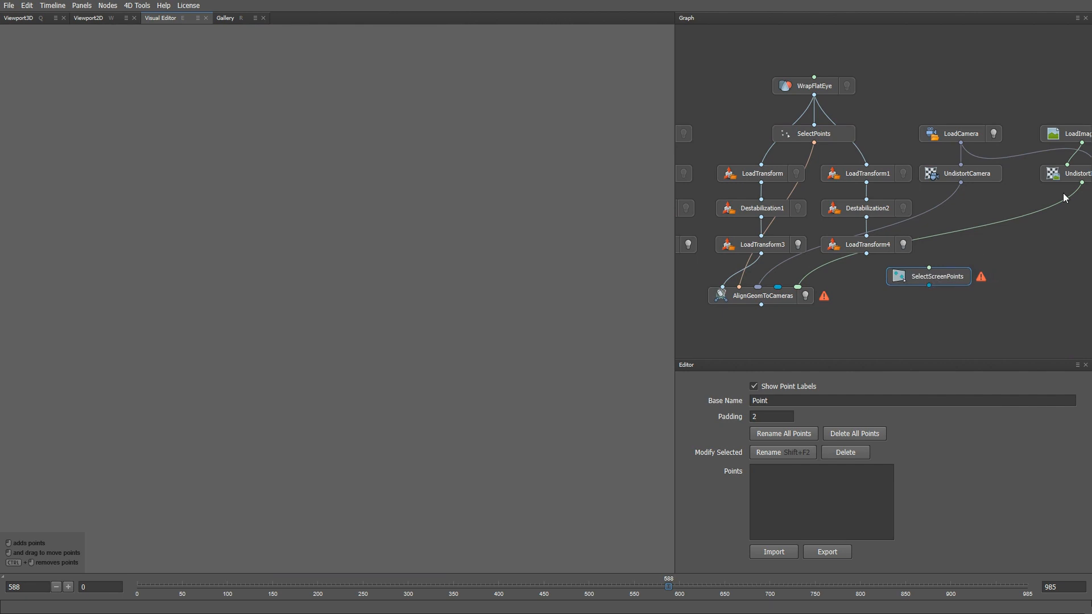
drag(1082, 183, 933, 269)
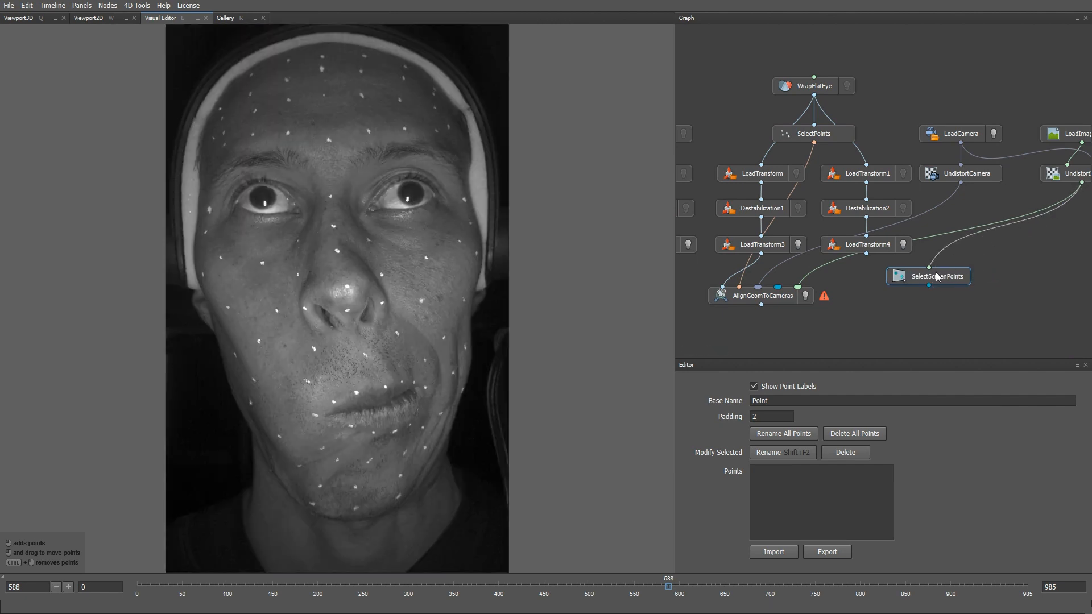
- Inspect the eyes in the undistorted footage and set the current frame to 170
scroll(382, 175, up, 5)
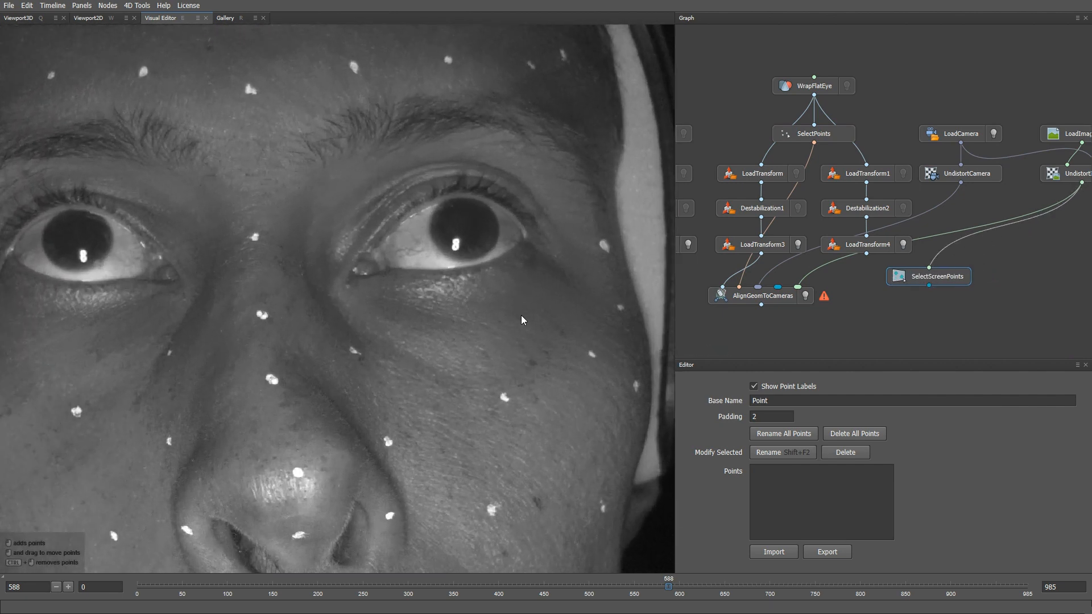
scroll(474, 293, up, 3)
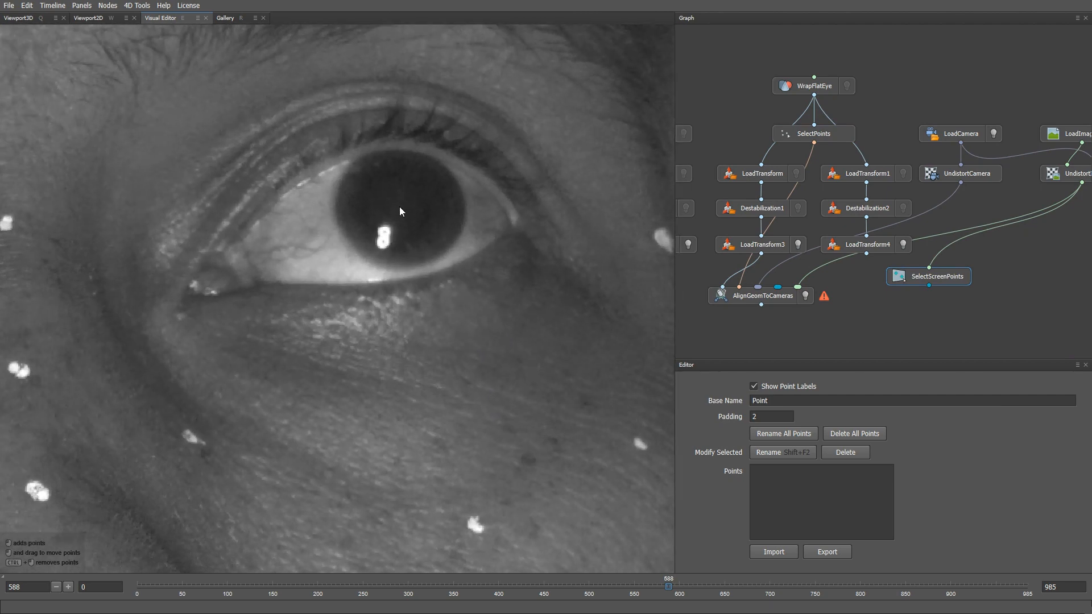
scroll(400, 211, down, 8)
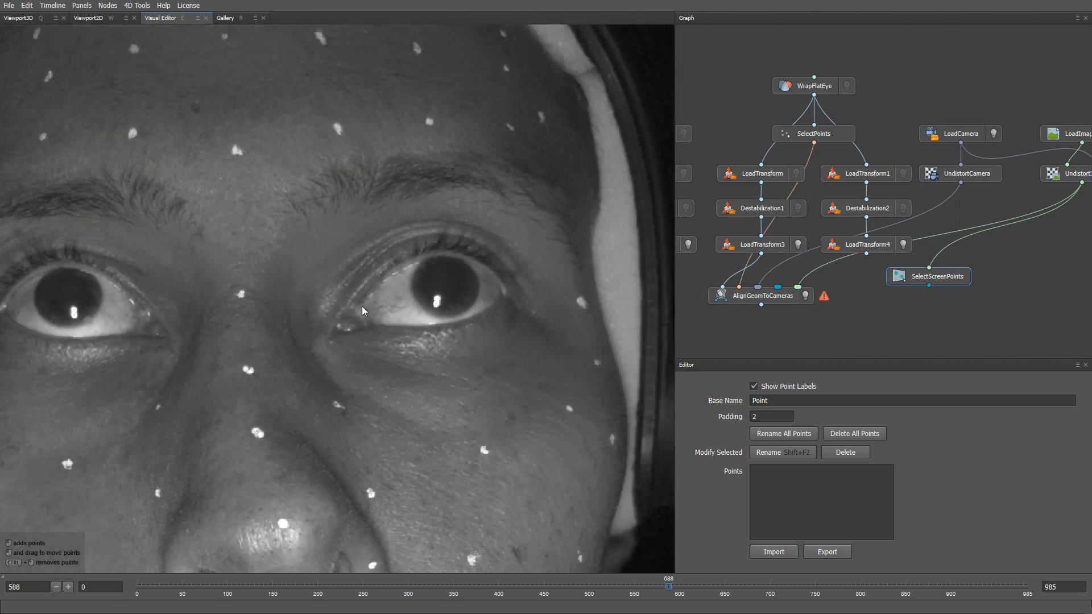
scroll(435, 407, down, 5)
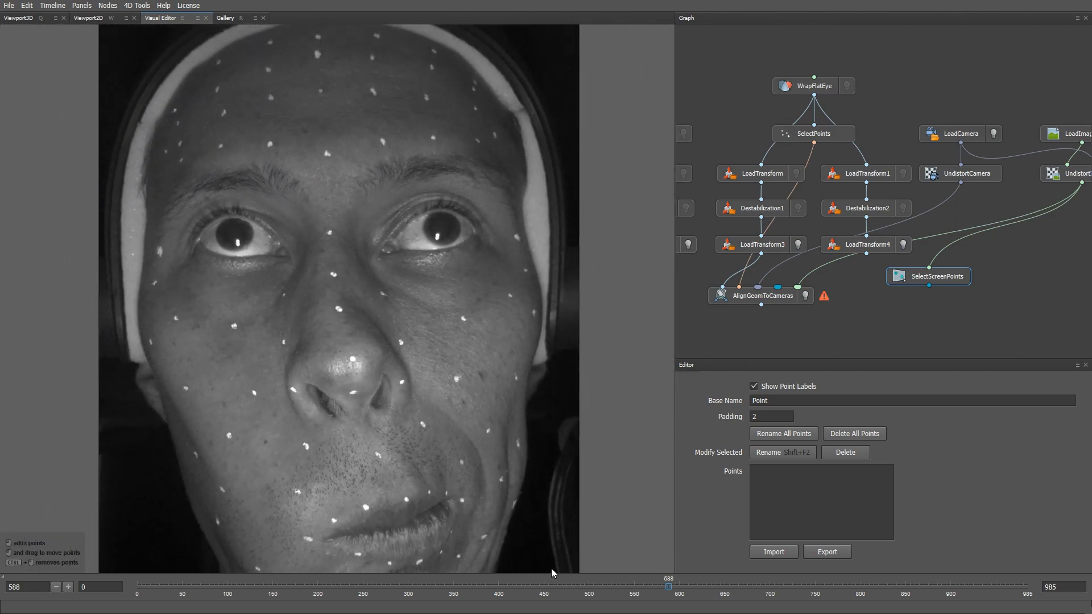
drag(551, 584, 726, 590)
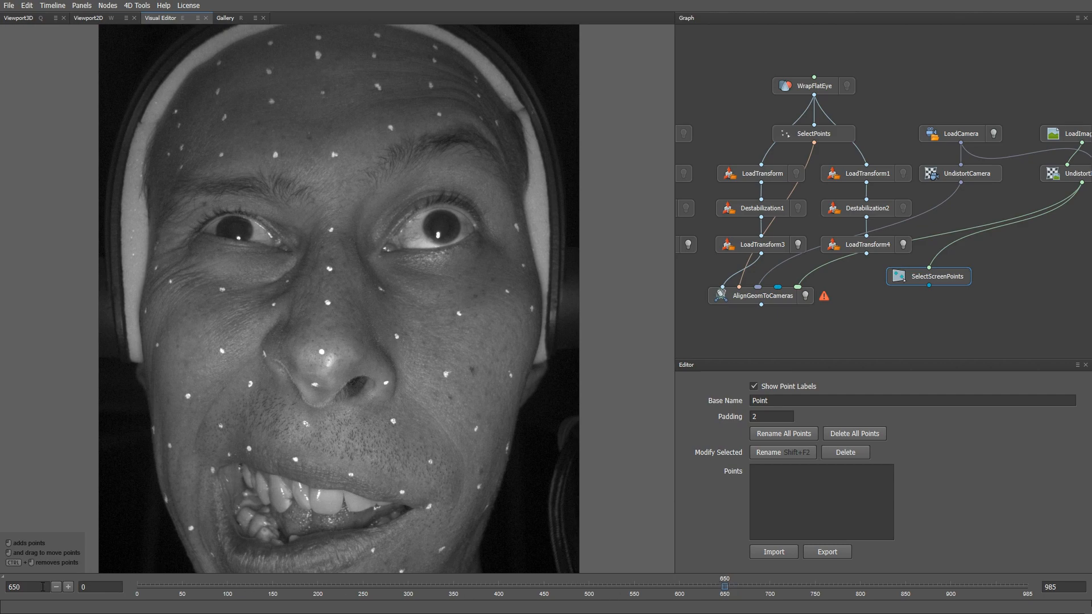
drag(43, 587, 1, 590)
text(170)
key(Return)
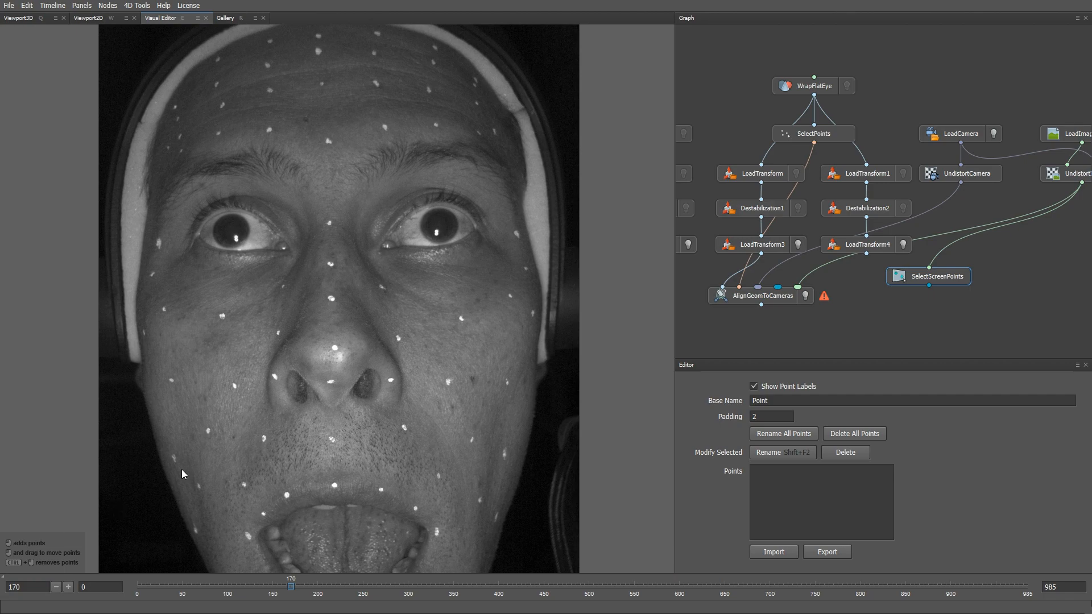
- Place a screen point at the pupil centre of the actor's left eye and feed SelectScreenPoints into AlignGeomToCameras
scroll(449, 227, up, 8)
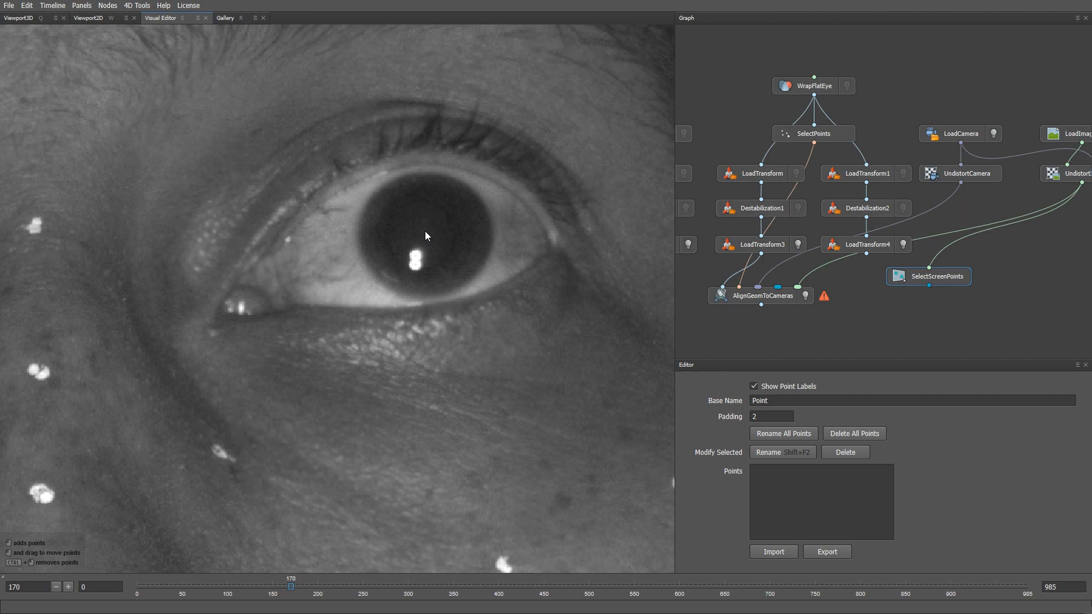
click(425, 230)
scroll(450, 314, down, 8)
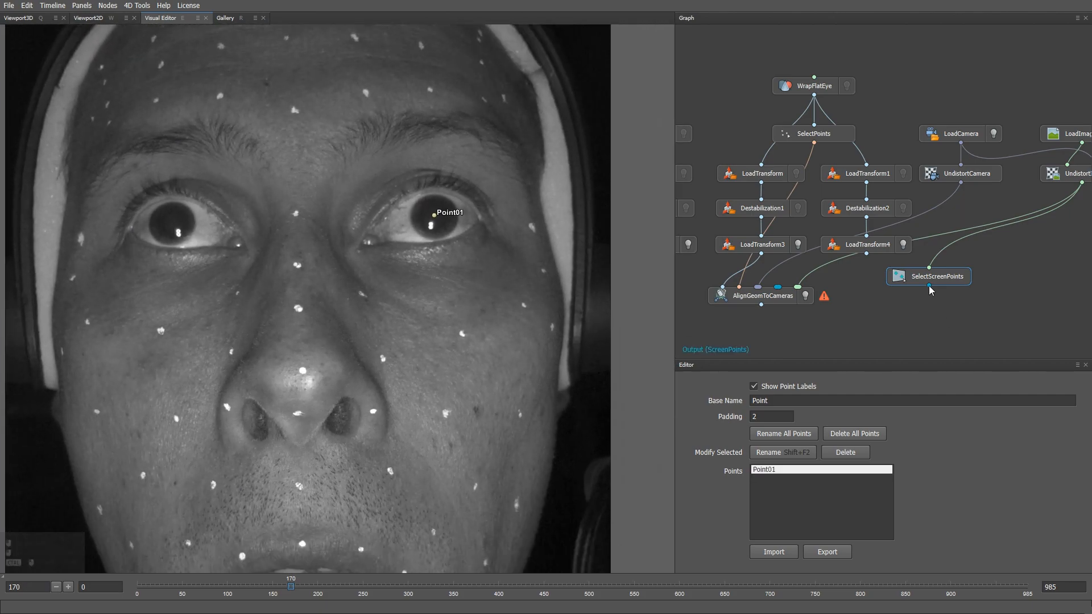
drag(928, 285, 779, 322)
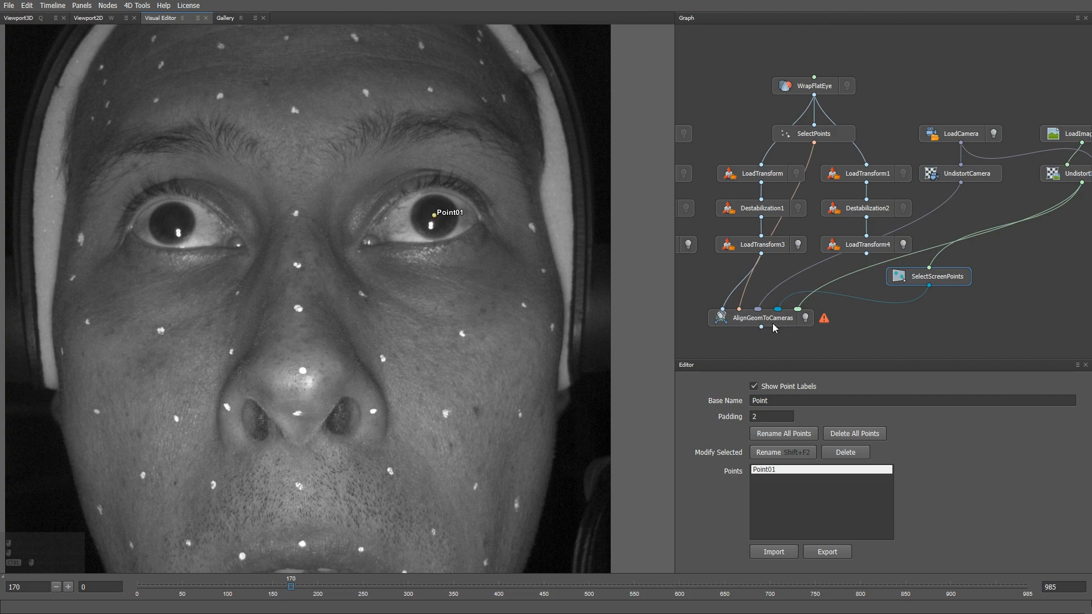
- Turn off Fit Translation in AlignGeomToCameras, keeping Fit Rotation on, and check the eyeball over the camera image
click(779, 322)
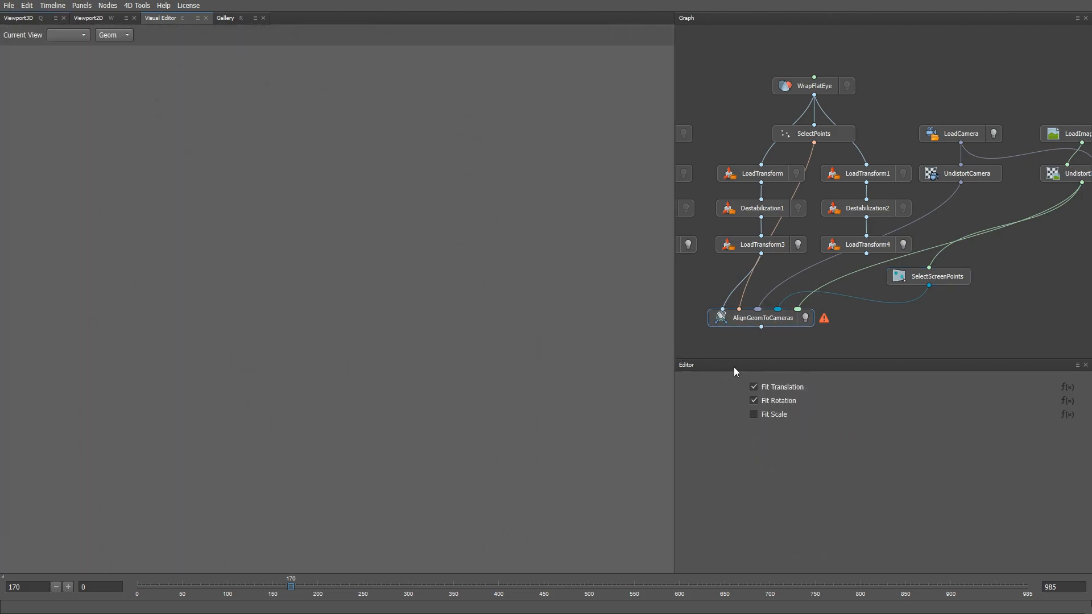
mouse_move(824, 320)
click(754, 388)
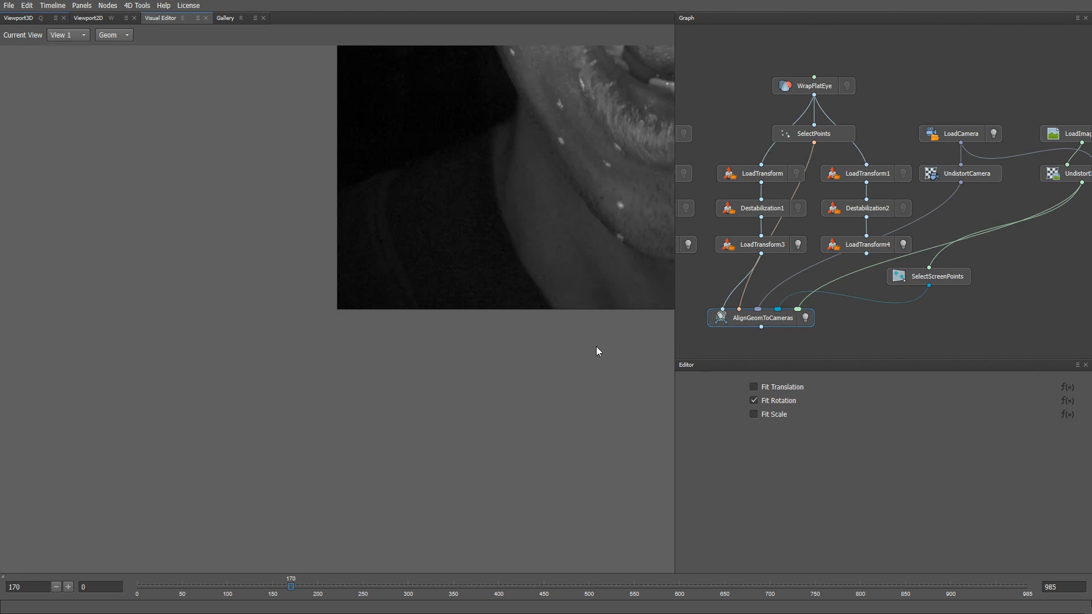
key(f)
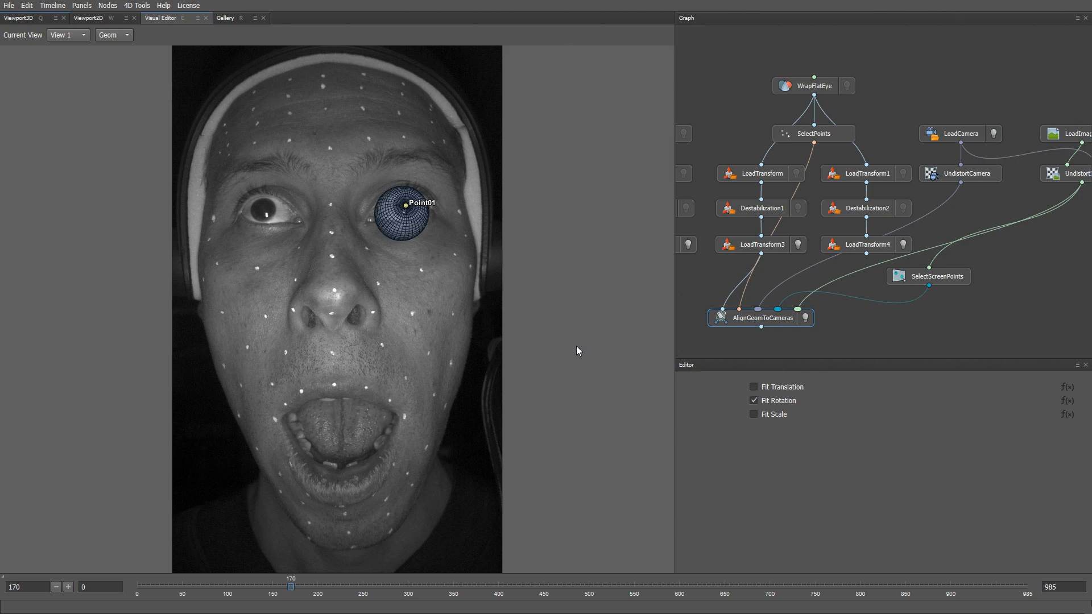
scroll(409, 227, up, 5)
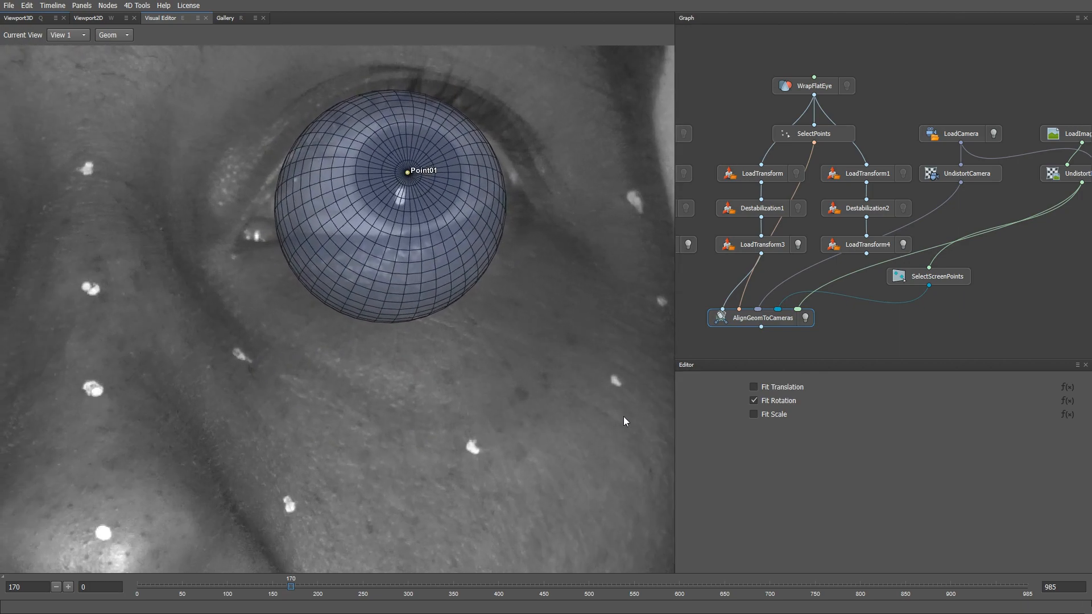
scroll(506, 290, up, 3)
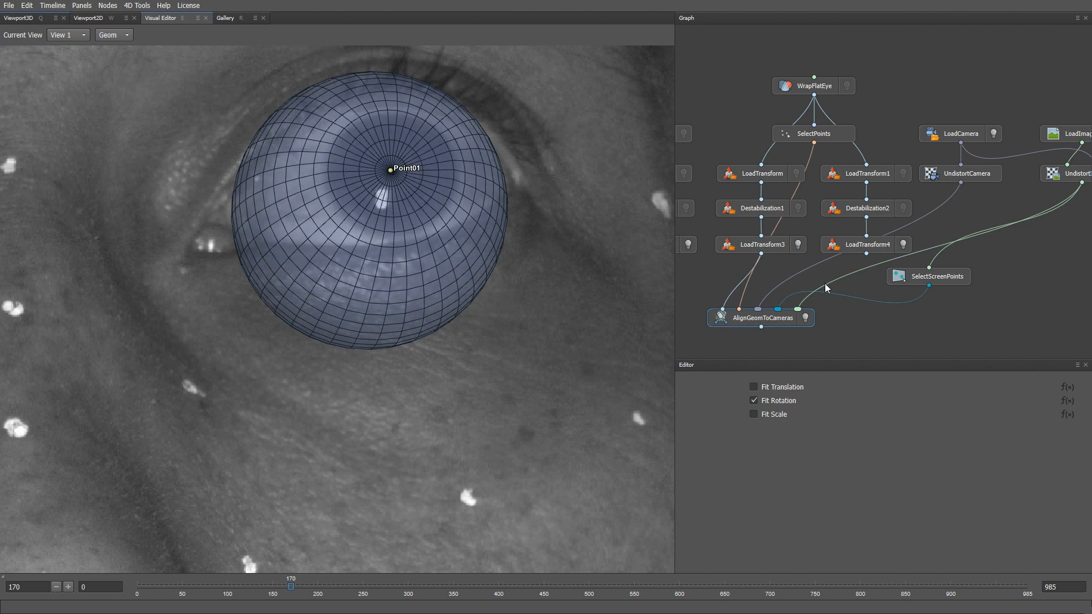
- Compare the pupil point in SelectScreenPoints with the rotated eyeball in AlignGeomToCameras
click(934, 283)
scroll(421, 248, up, 10)
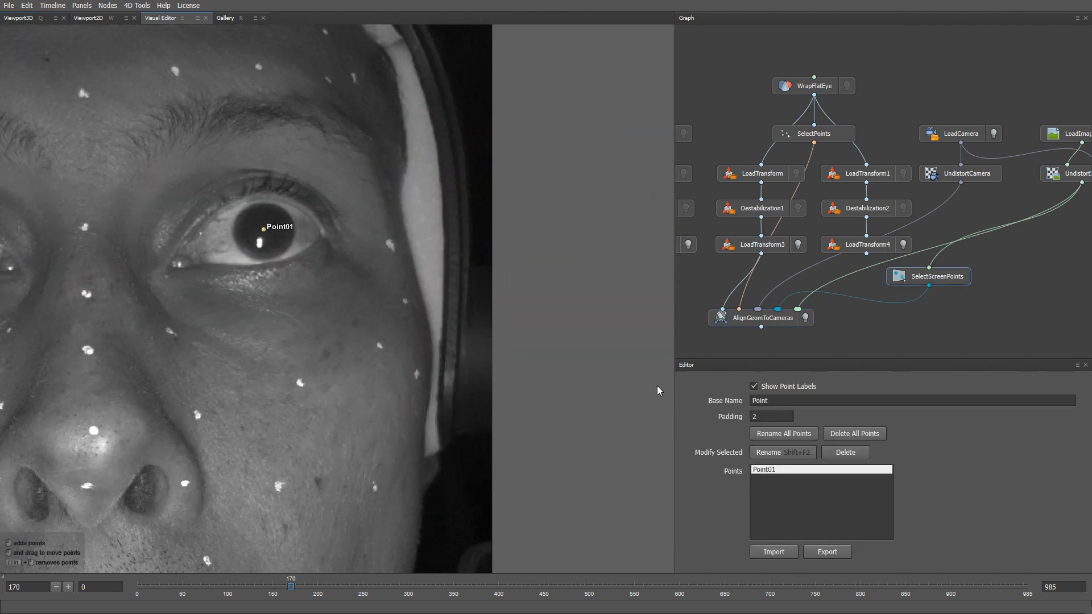
middle_drag(394, 306, 424, 310)
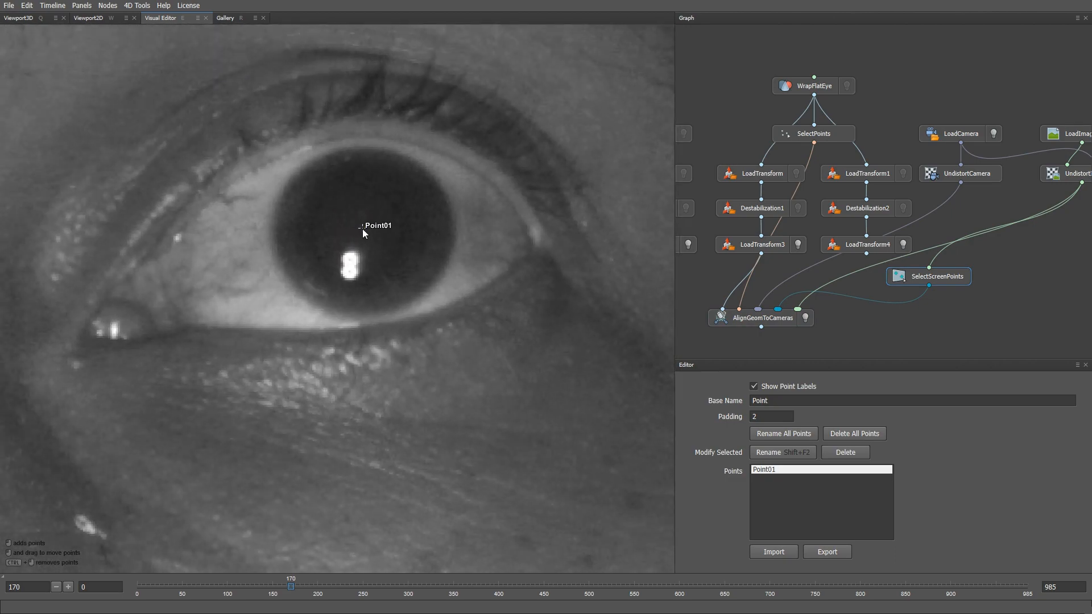
click(780, 322)
scroll(273, 235, up, 10)
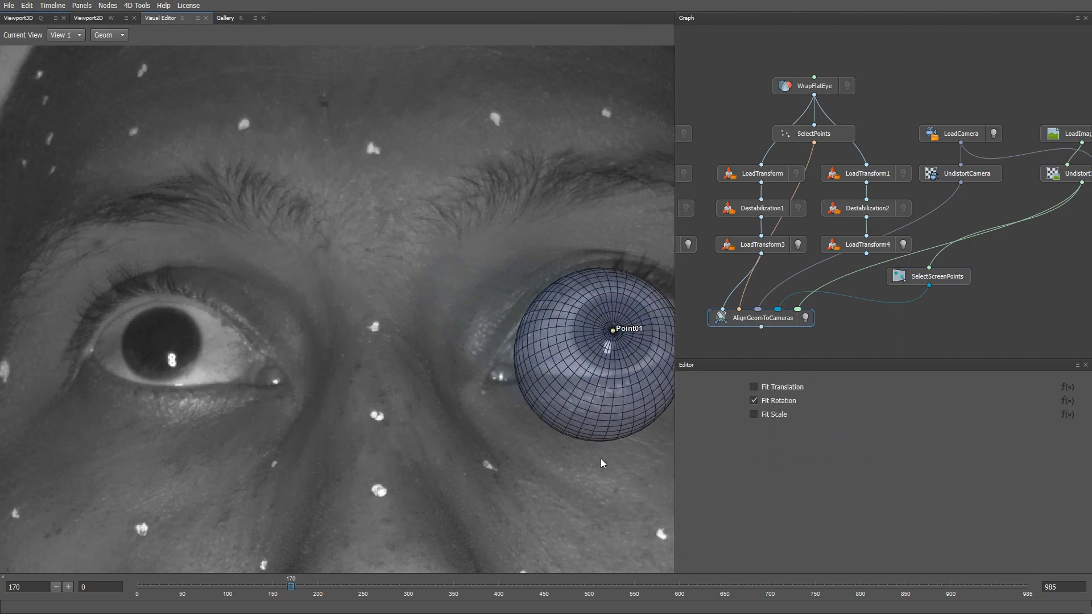
scroll(478, 459, up, 1)
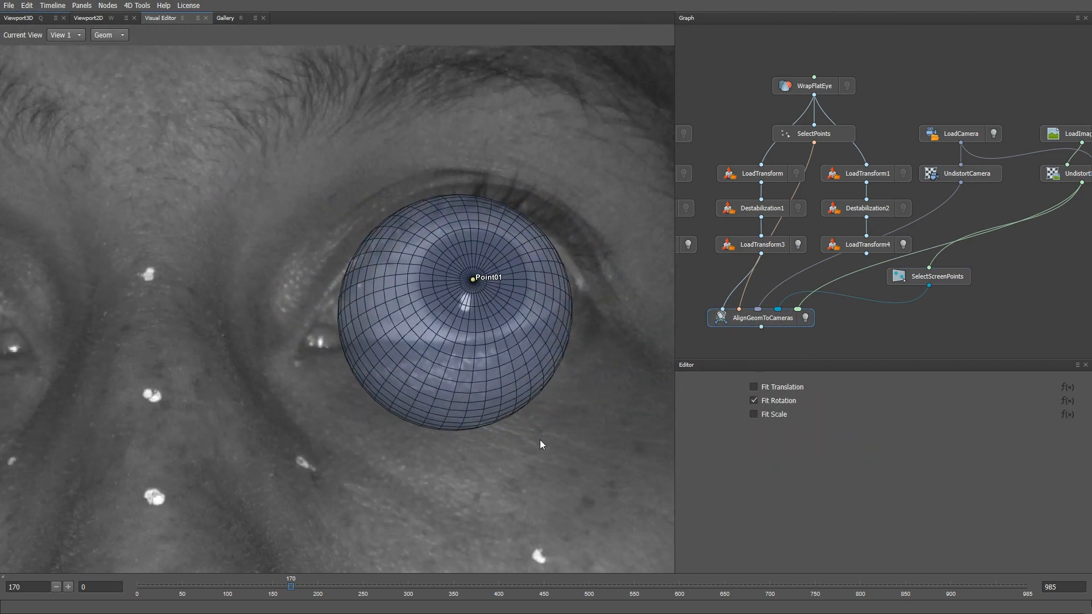
scroll(540, 439, down, 8)
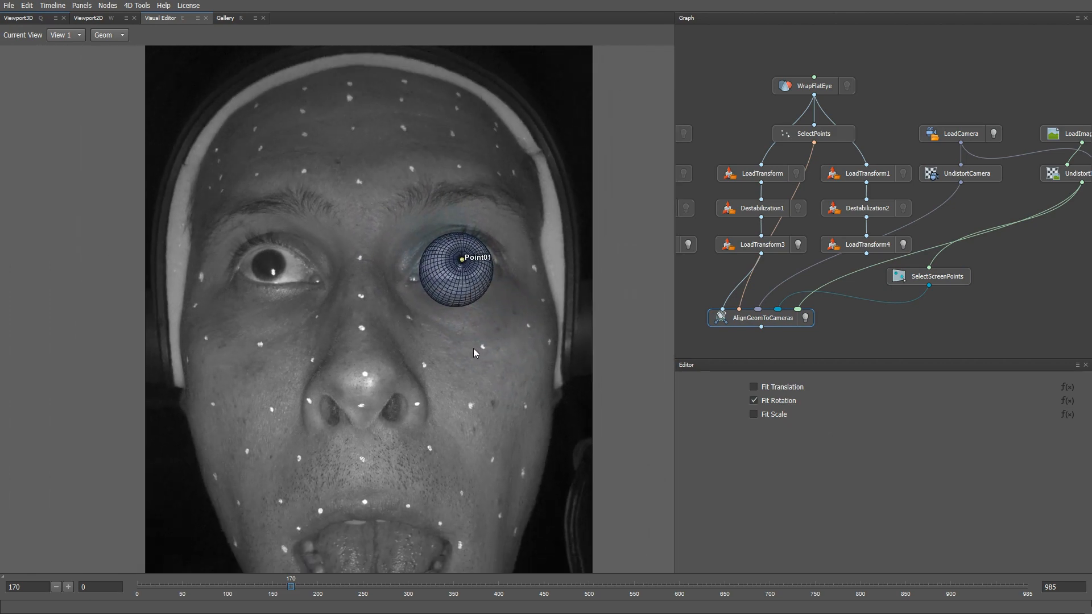
- Add a ProjectTextureThroughCameras node directly below AlignGeomToCameras
middle_drag(836, 327, 885, 261)
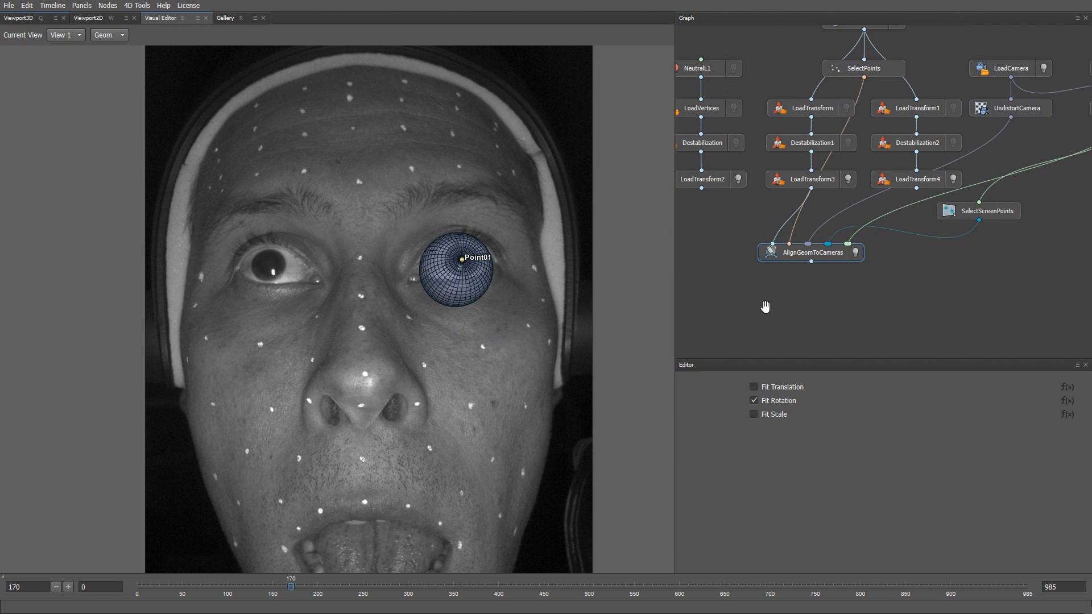
middle_drag(765, 307, 786, 293)
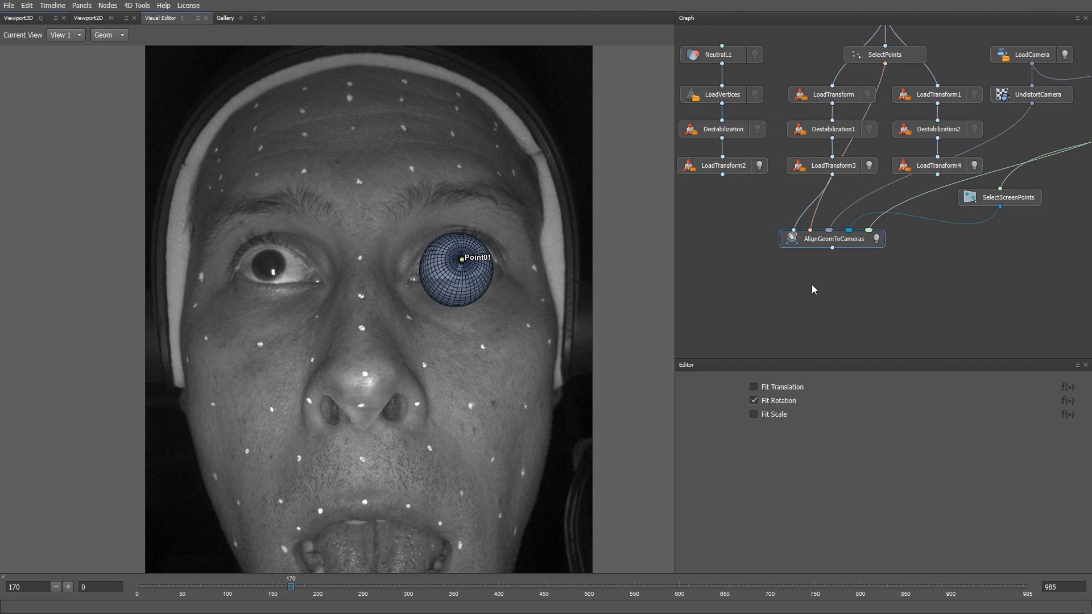
key(Tab)
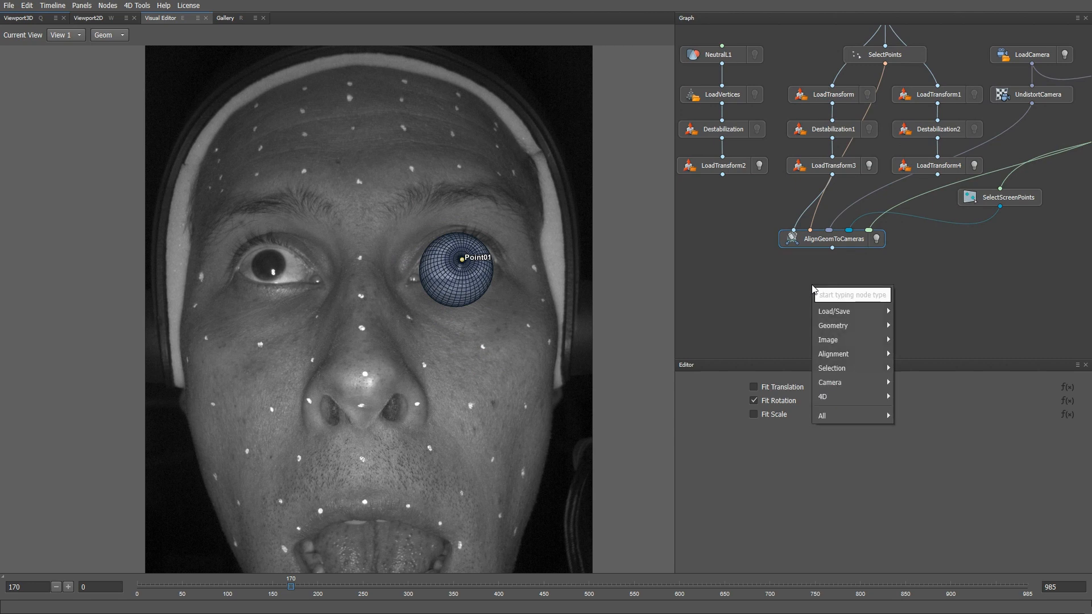
text(project)
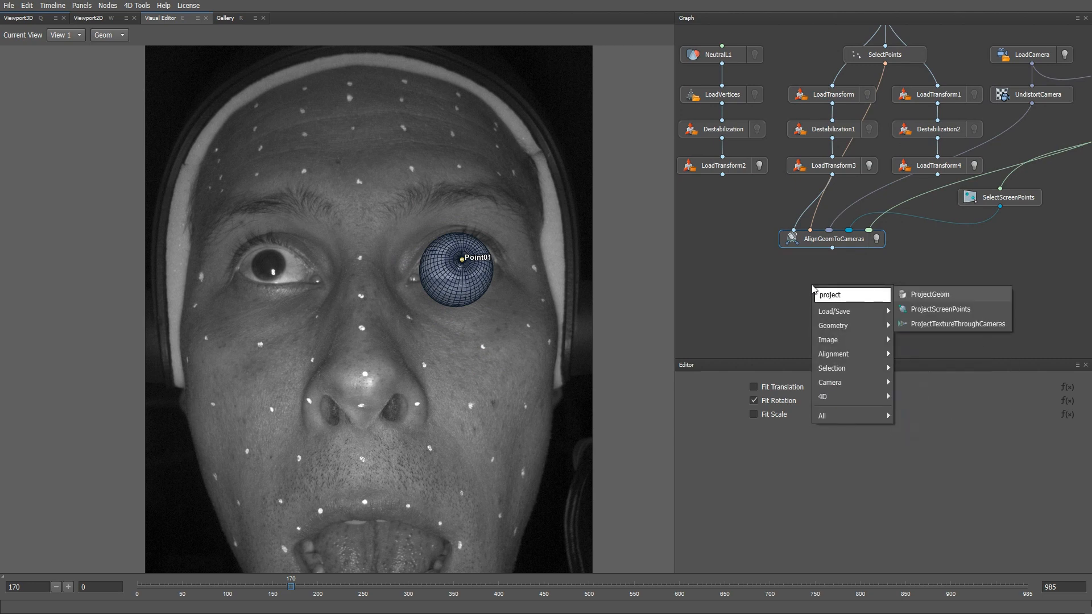
text(ex)
key(Return)
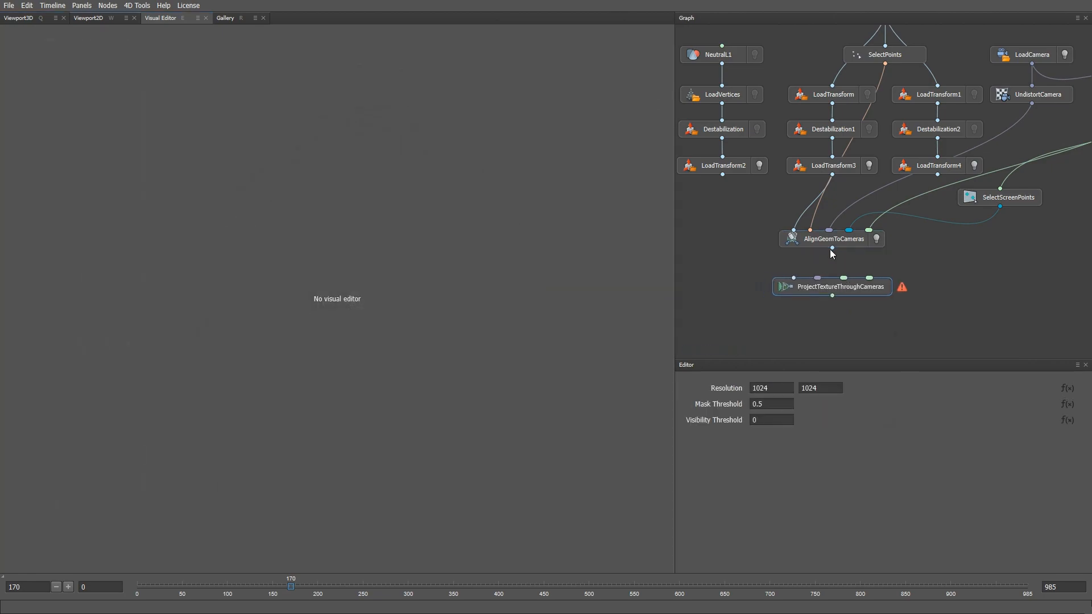
- Feed ProjectTextureThroughCameras with the aligned eye geometry, UndistortCamera cameras and UndistortImage images, and view the projected texture in 2D
drag(831, 248, 795, 278)
drag(1032, 104, 827, 288)
middle_drag(962, 271, 885, 274)
drag(1079, 111, 769, 295)
key(w)
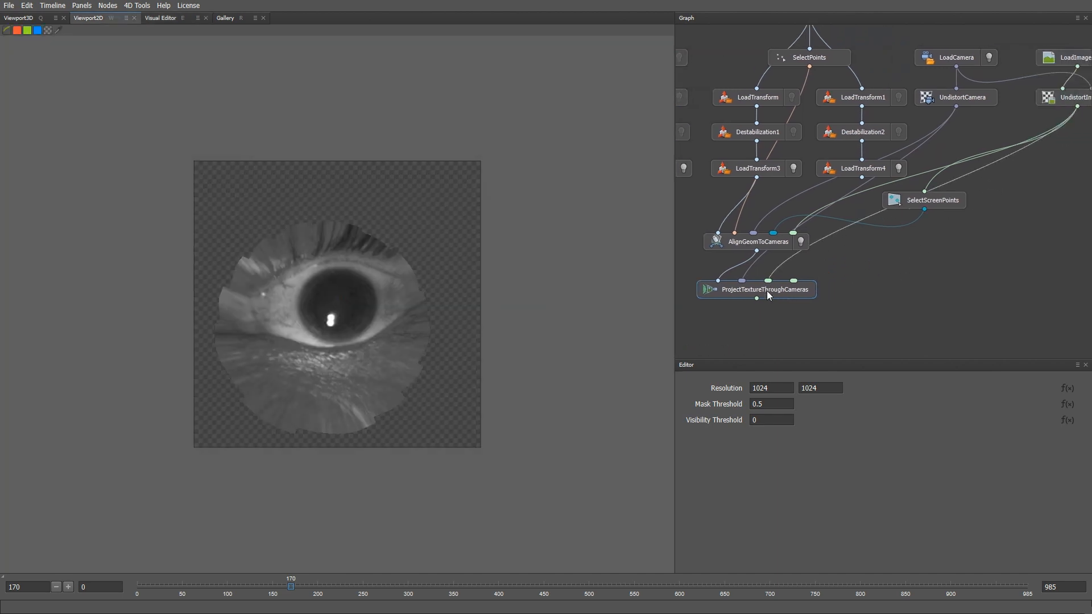
scroll(376, 318, up, 3)
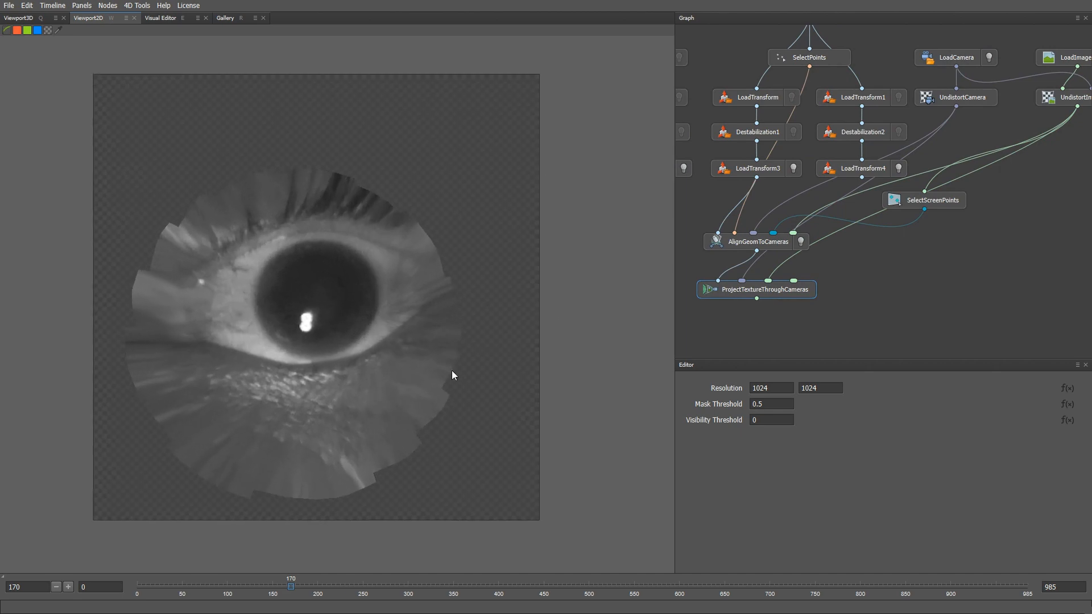
- Add a LoadFacialDetection node to the graph, level with the LoadImage node
scroll(444, 343, down, 2)
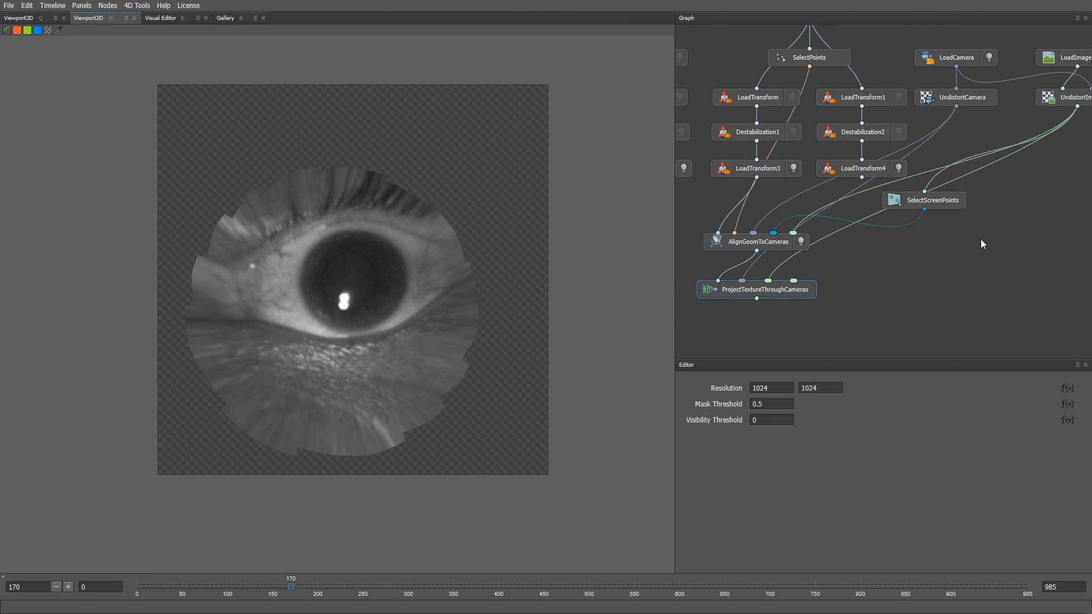
middle_drag(983, 244, 731, 293)
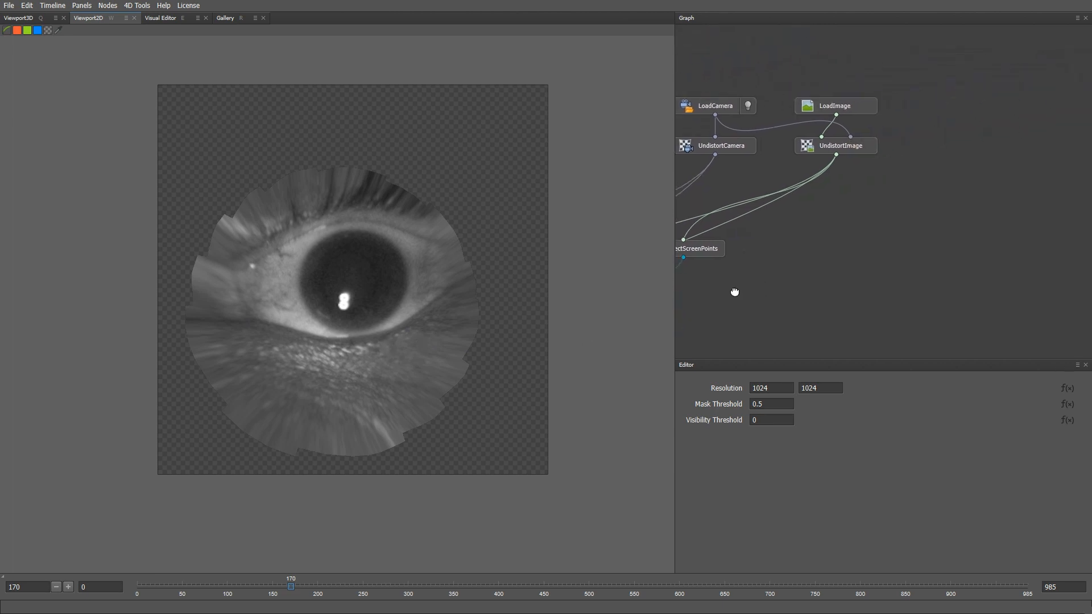
right_click(921, 159)
text(loadfa)
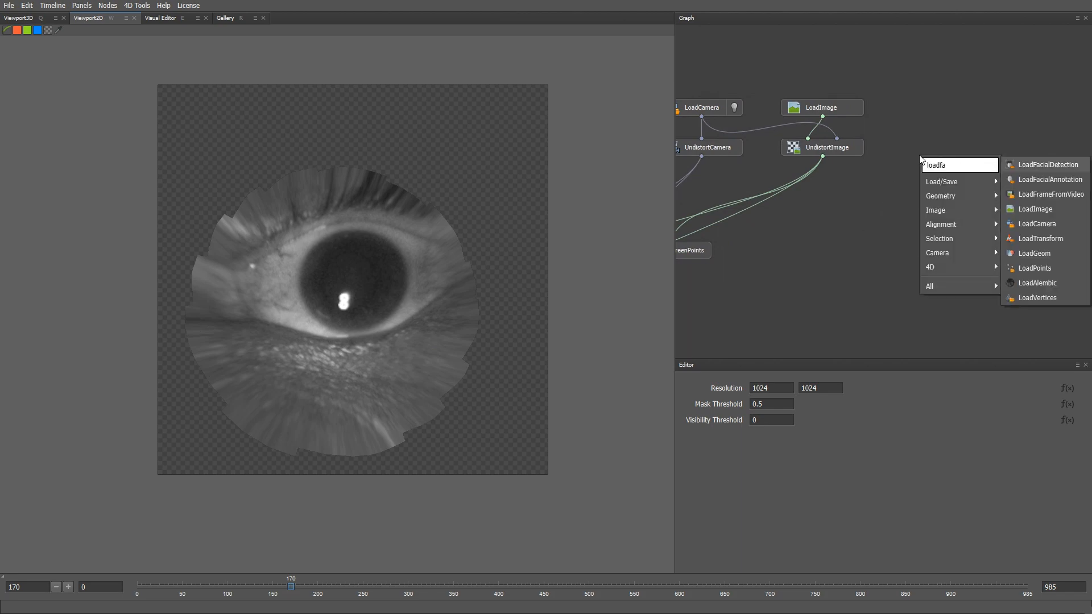
key(Return)
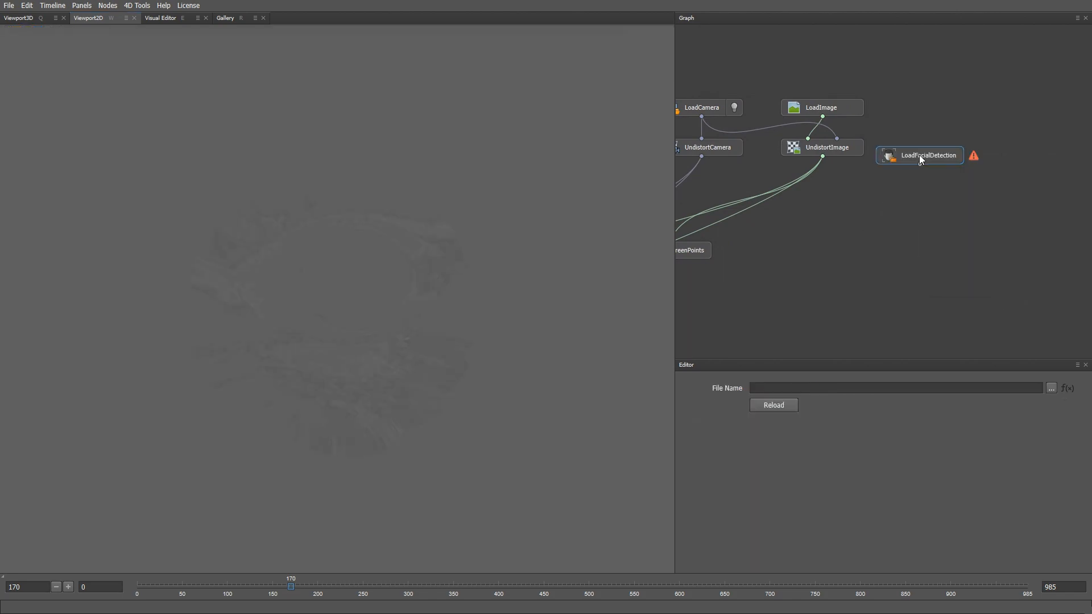
drag(925, 158, 940, 110)
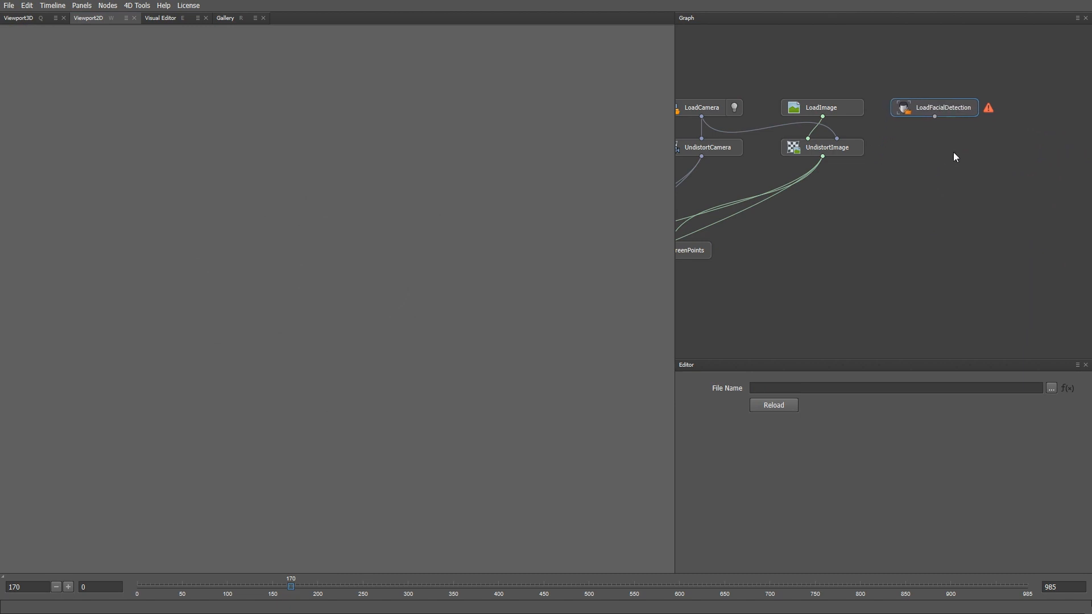
- Load the frame######.json detection sequence from Hmc/Take01/Detection into LoadFacialDetection
click(1052, 388)
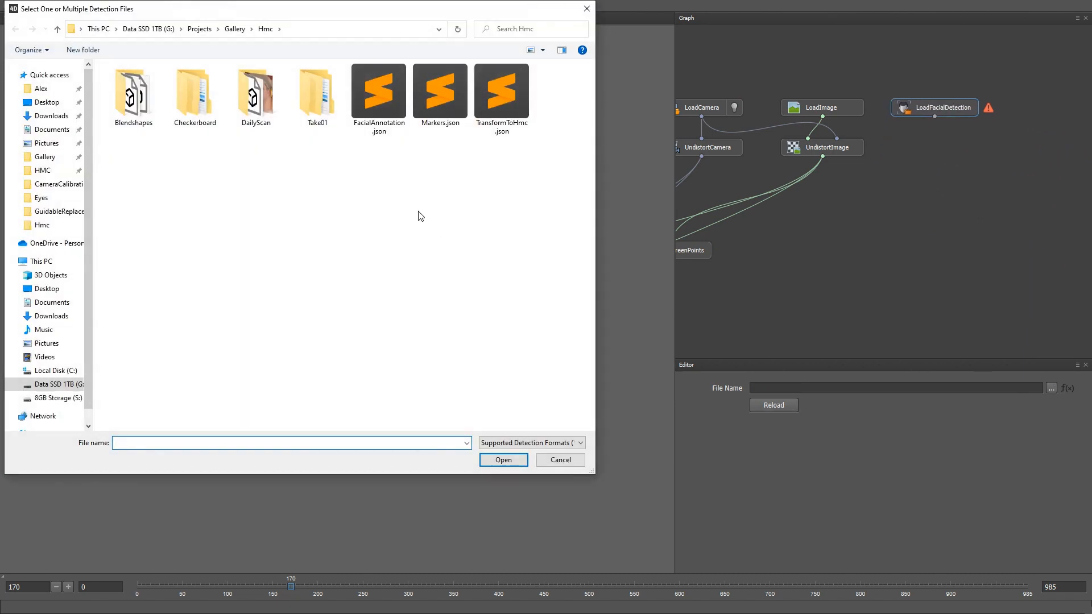
double_click(312, 100)
double_click(134, 94)
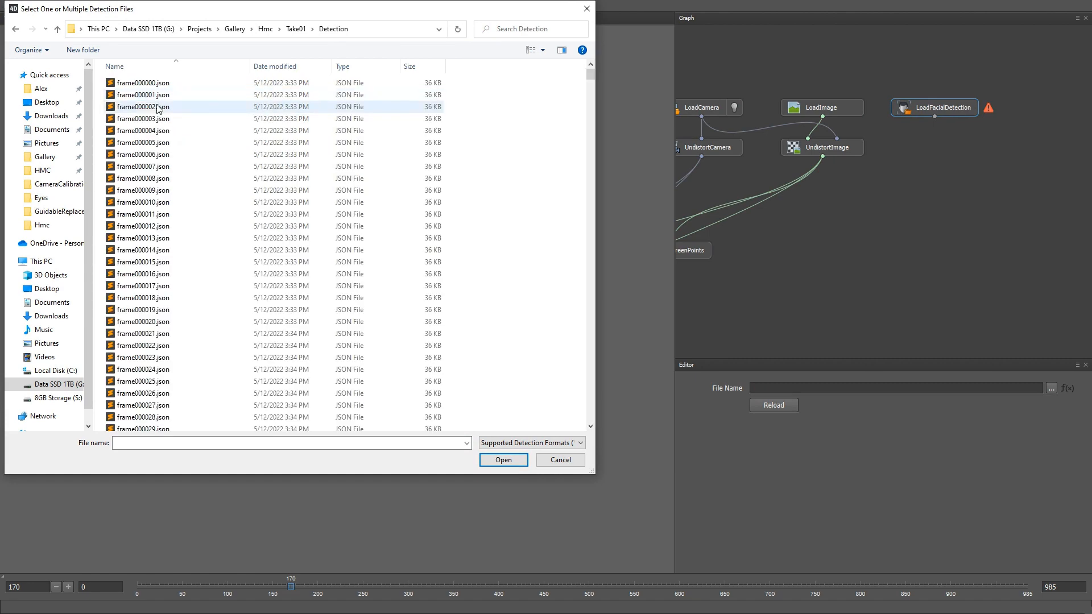
double_click(150, 89)
click(570, 317)
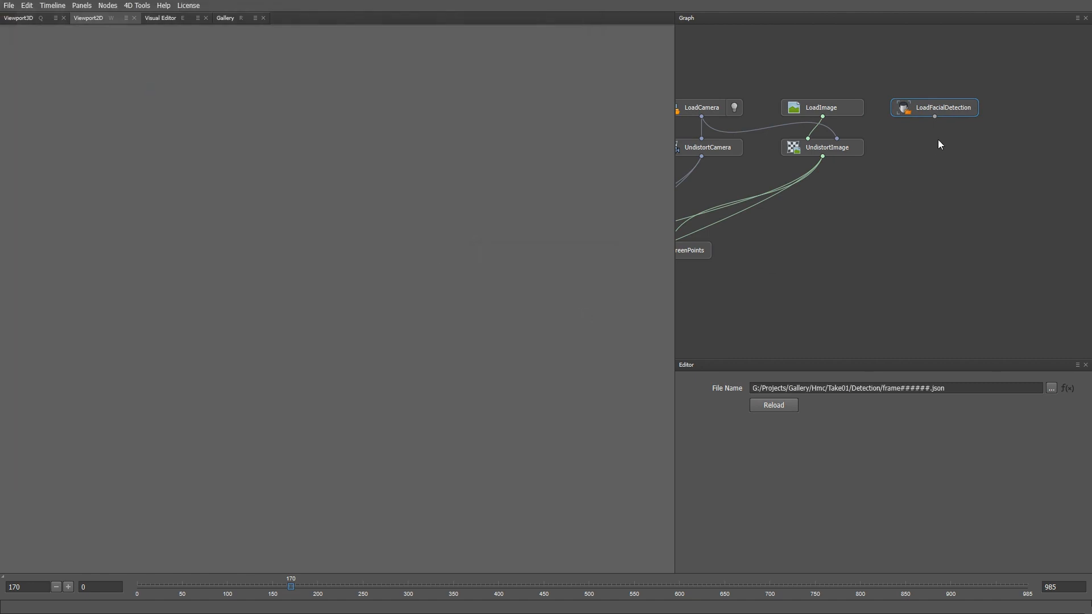
- Add an UndistortFacialDetection node below LoadFacialDetection, fed by the loaded detection and the LoadCamera output
key(Tab)
text(undis)
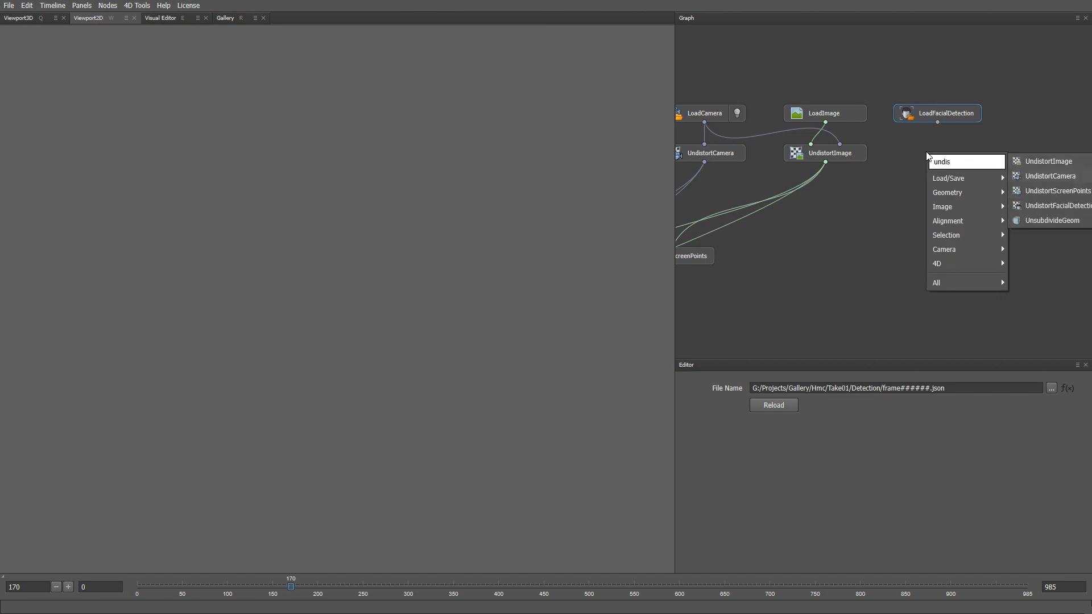
key(Down)
key(Down)
key(Down)
key(Return)
mouse_move(926, 152)
mouse_down()
mouse_move(937, 153)
mouse_move(920, 144)
mouse_up()
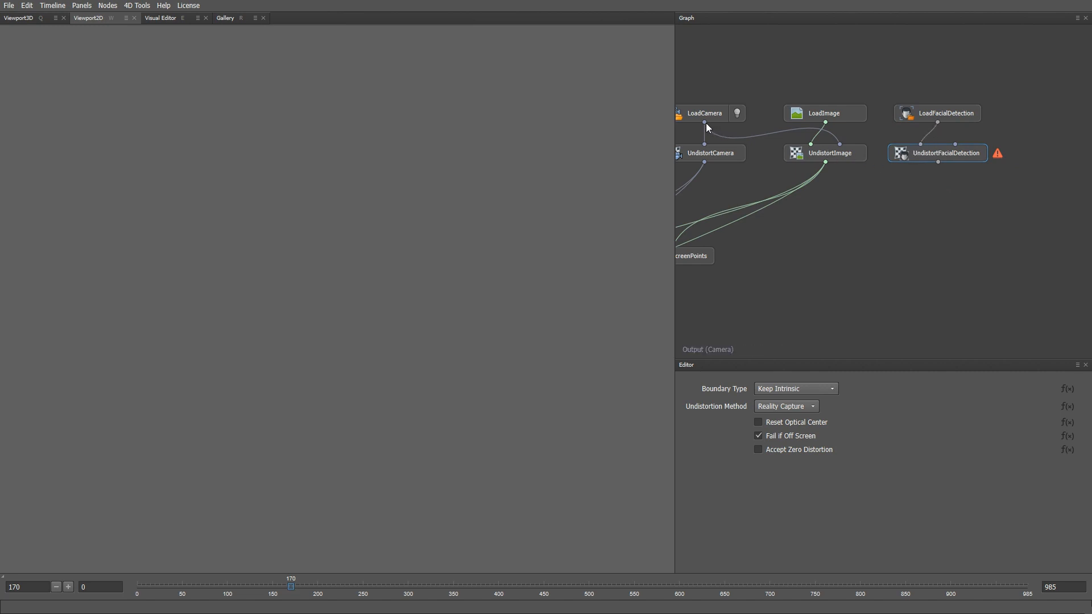
drag(705, 122, 955, 144)
- Add a DetectionToMask node below UndistortFacialDetection and connect the undistorted detection to it
middle_drag(936, 190, 941, 185)
key(Tab)
text(de)
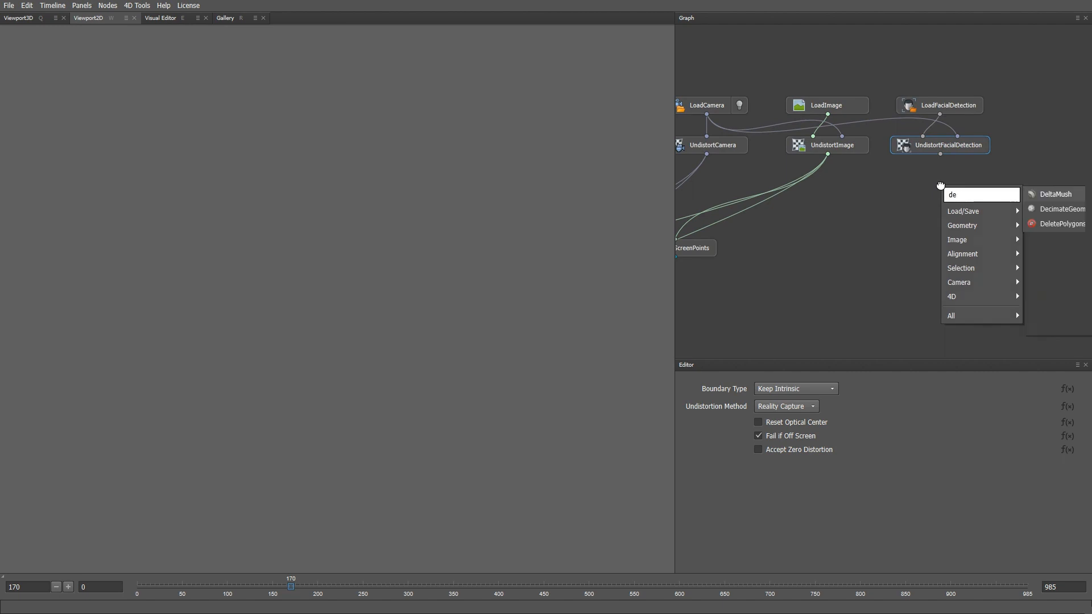
text(tection)
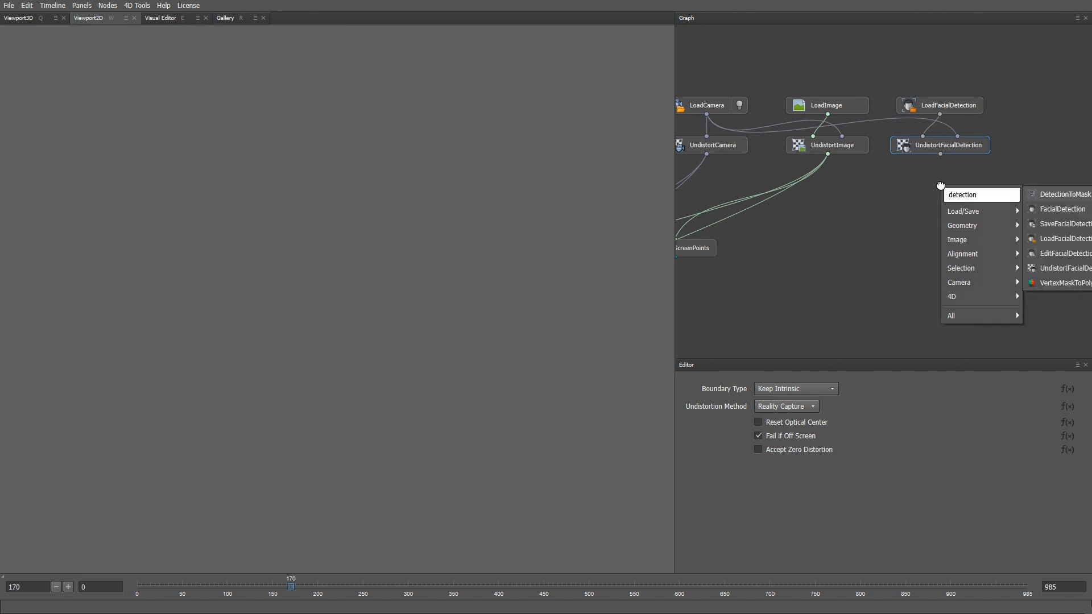
key(Return)
drag(940, 186, 937, 184)
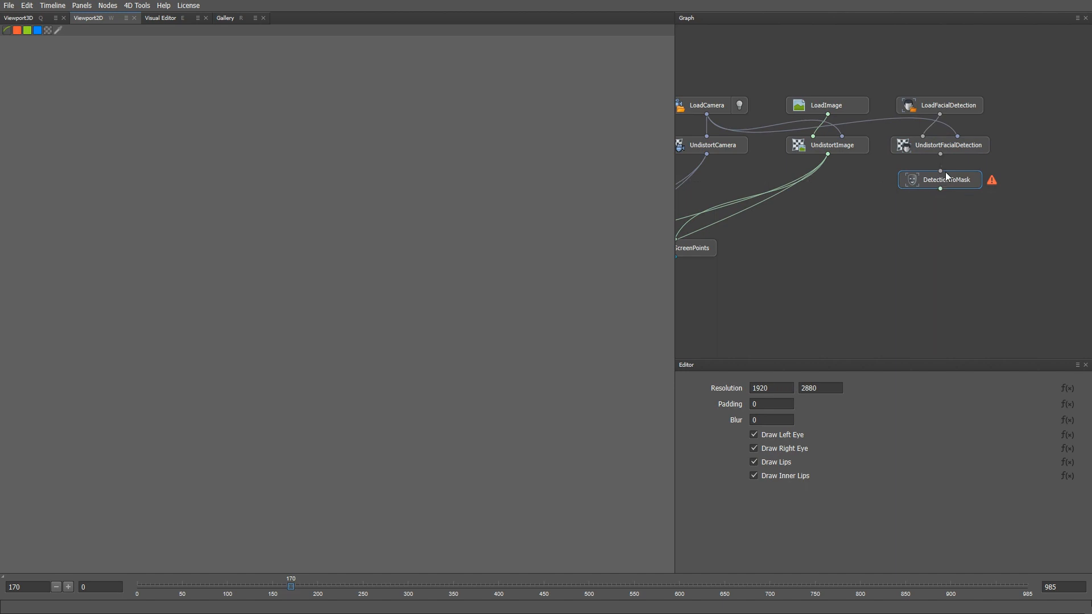
drag(941, 152, 940, 172)
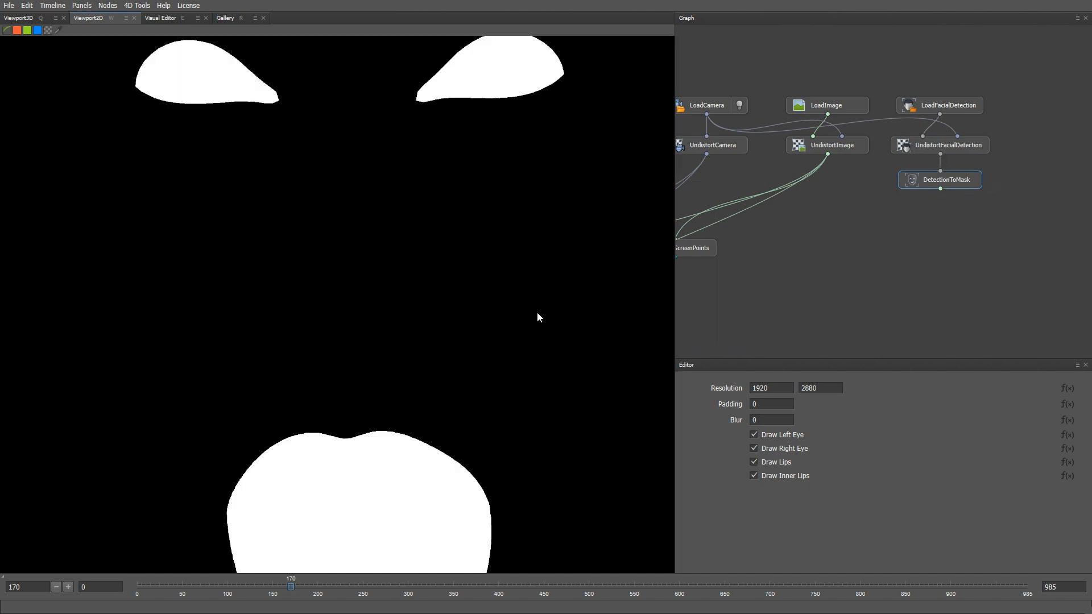
- Check the image size in LoadImage's node info and set the DetectionToMask resolution to 1200 x 1920
scroll(537, 312, down, 6)
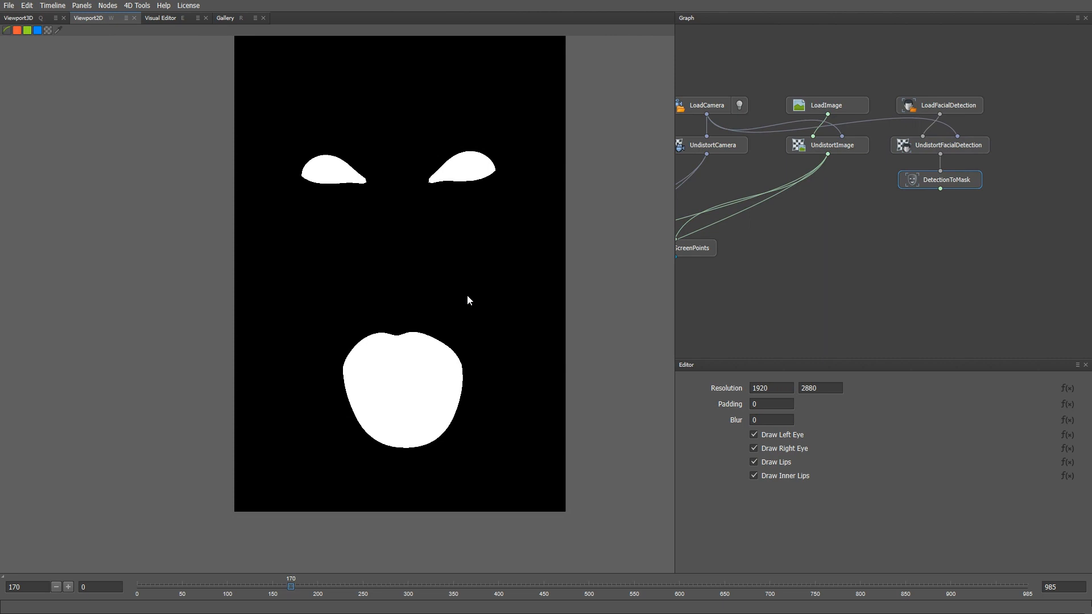
right_click(851, 104)
click(882, 219)
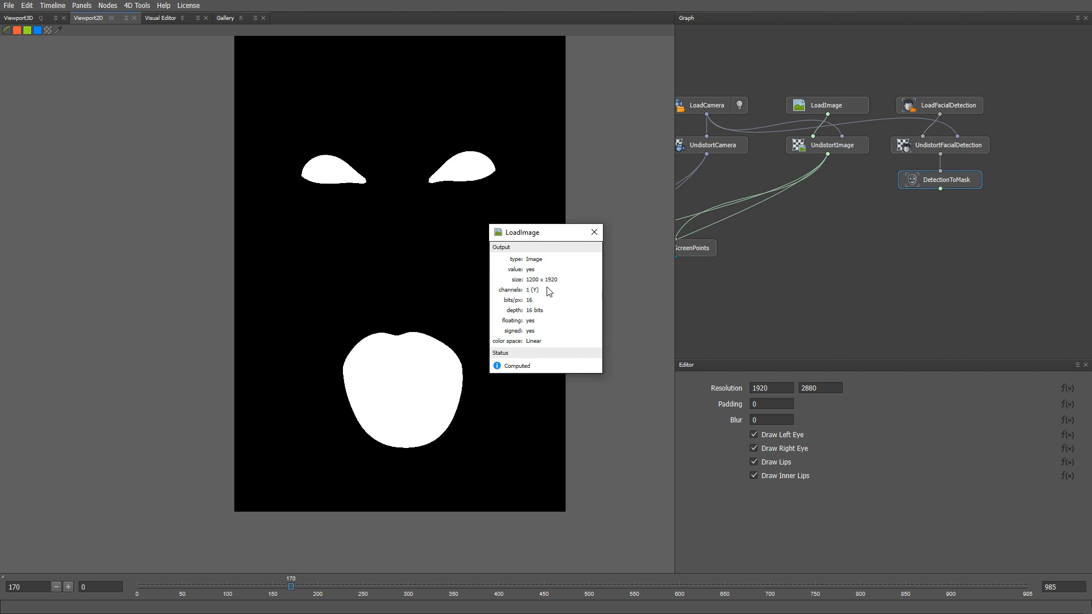
click(594, 233)
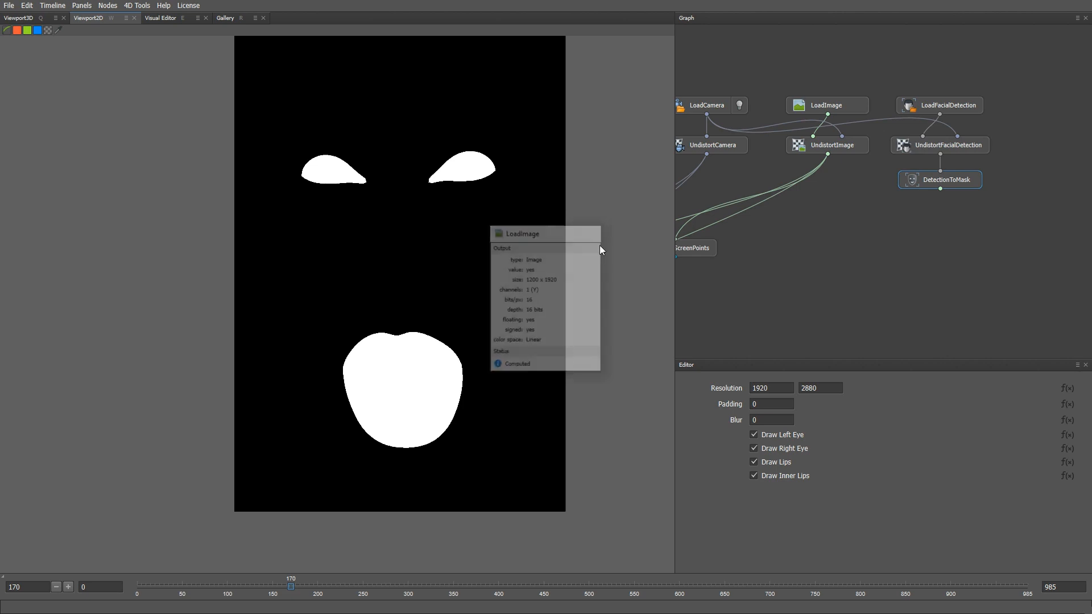
double_click(757, 388)
text(120)
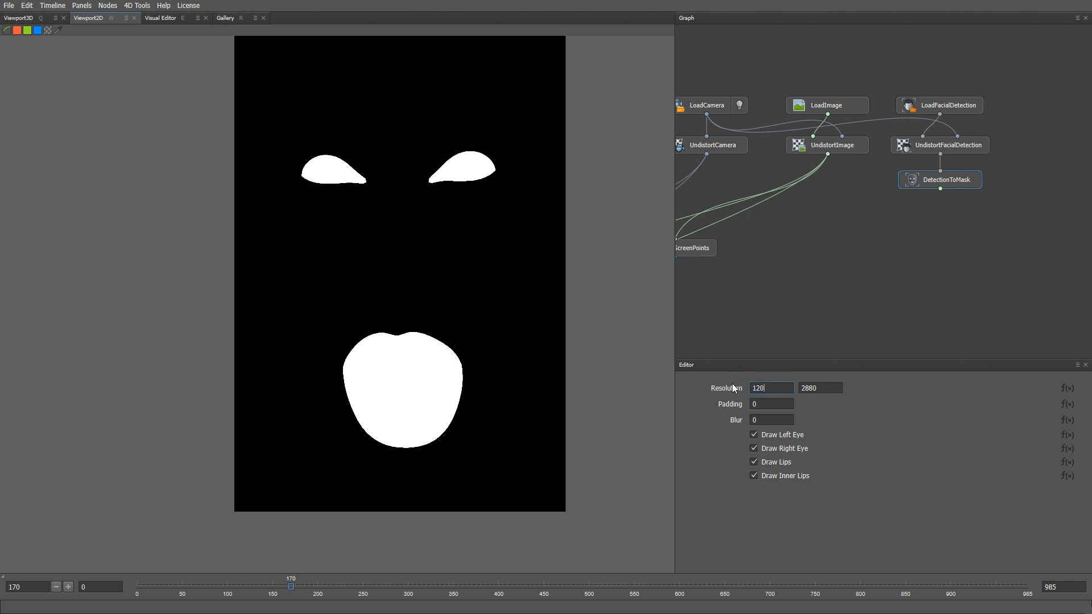
text(0)
key(Tab)
text(1920)
key(Return)
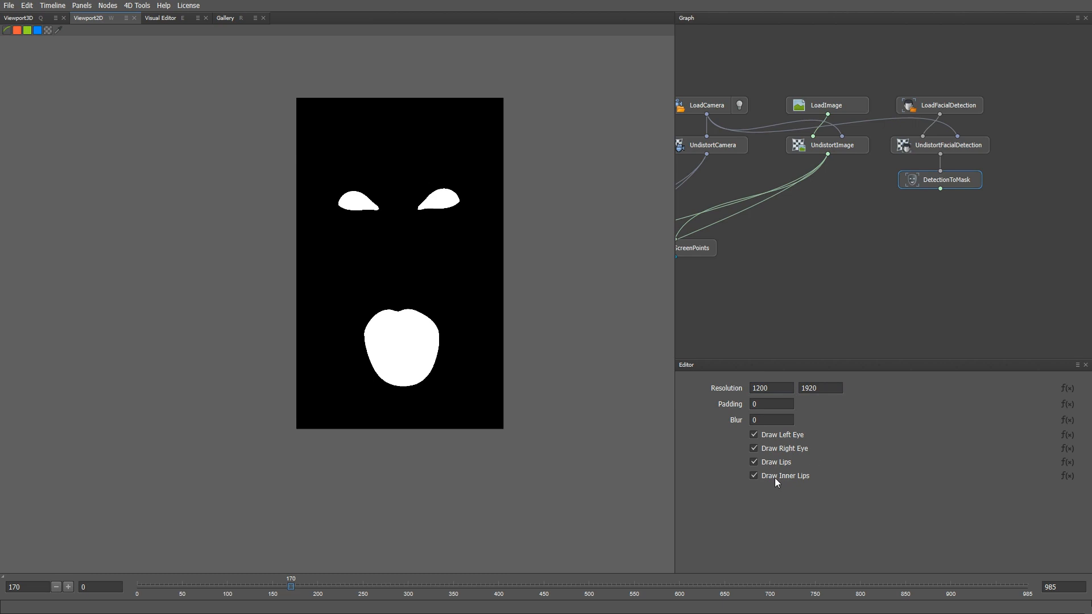
- Turn off Draw Inner Lips and Draw Lips in DetectionToMask, and set Padding to -7
click(754, 476)
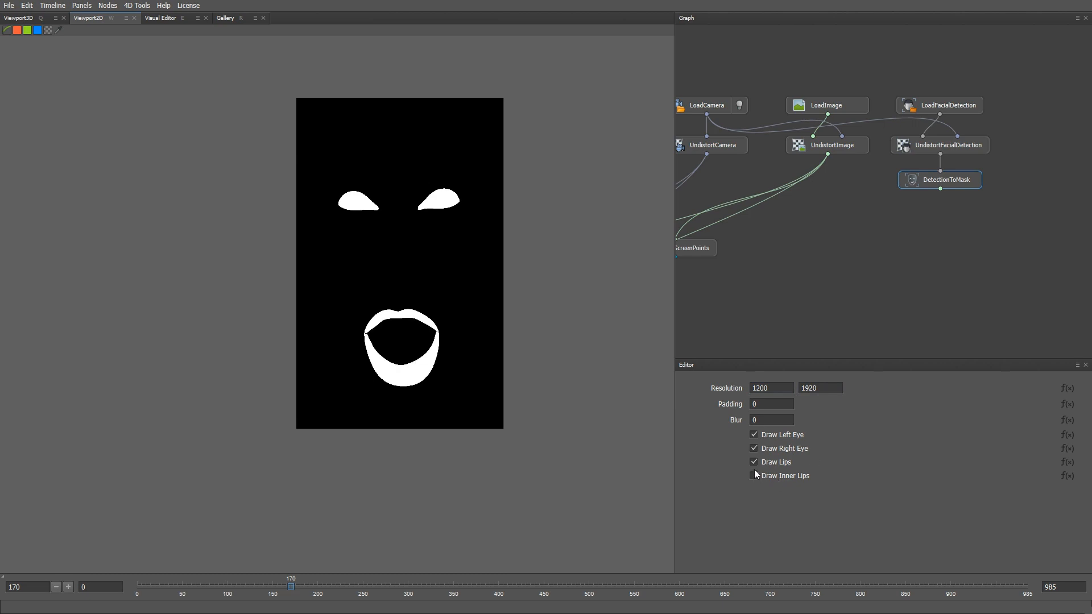
click(754, 462)
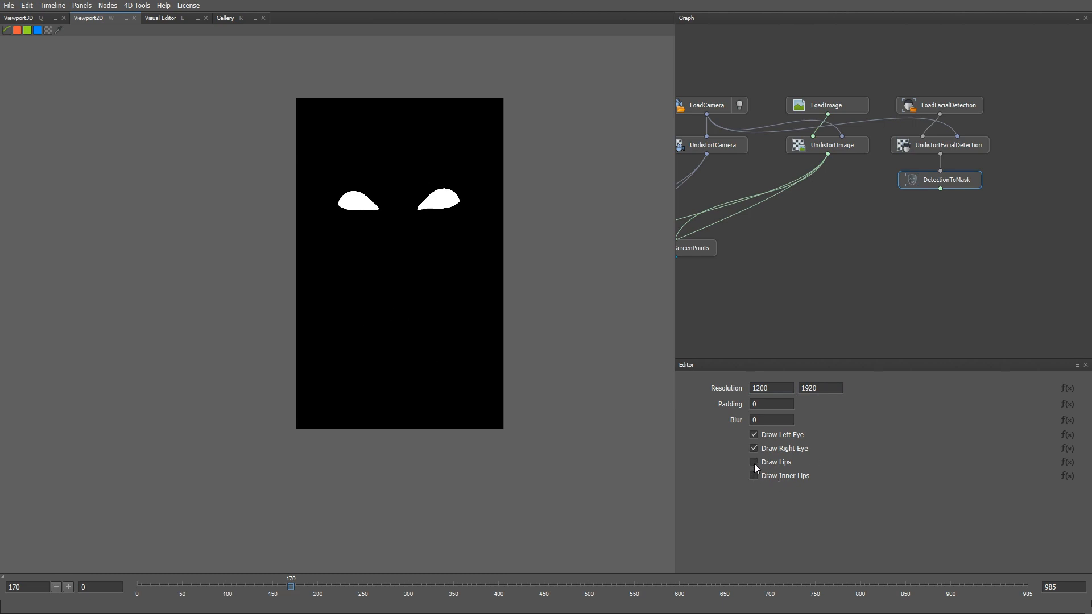
scroll(449, 222, up, 5)
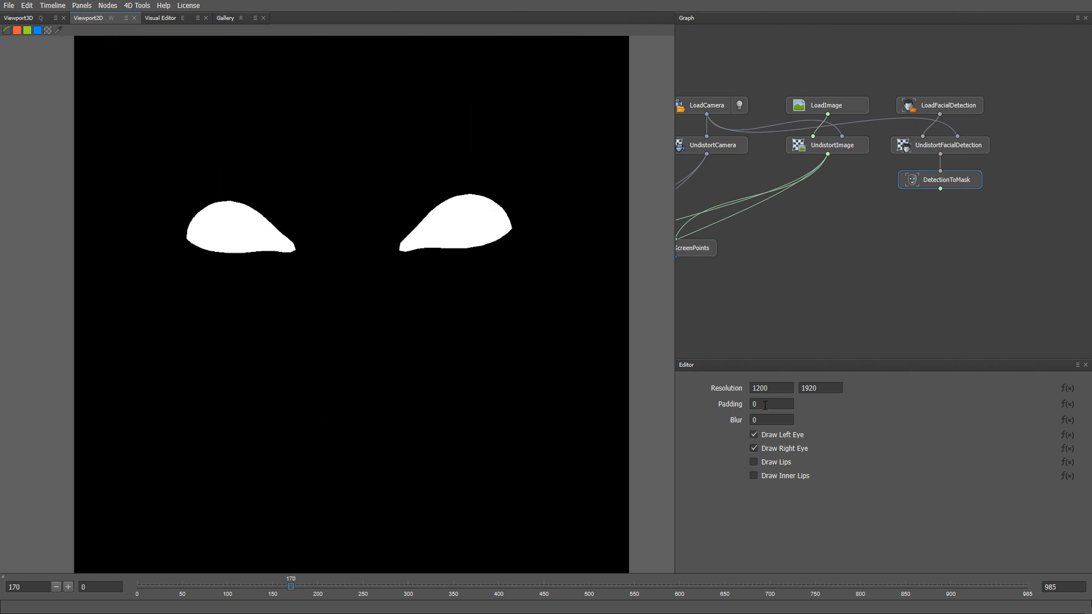
scroll(765, 405, down, 4)
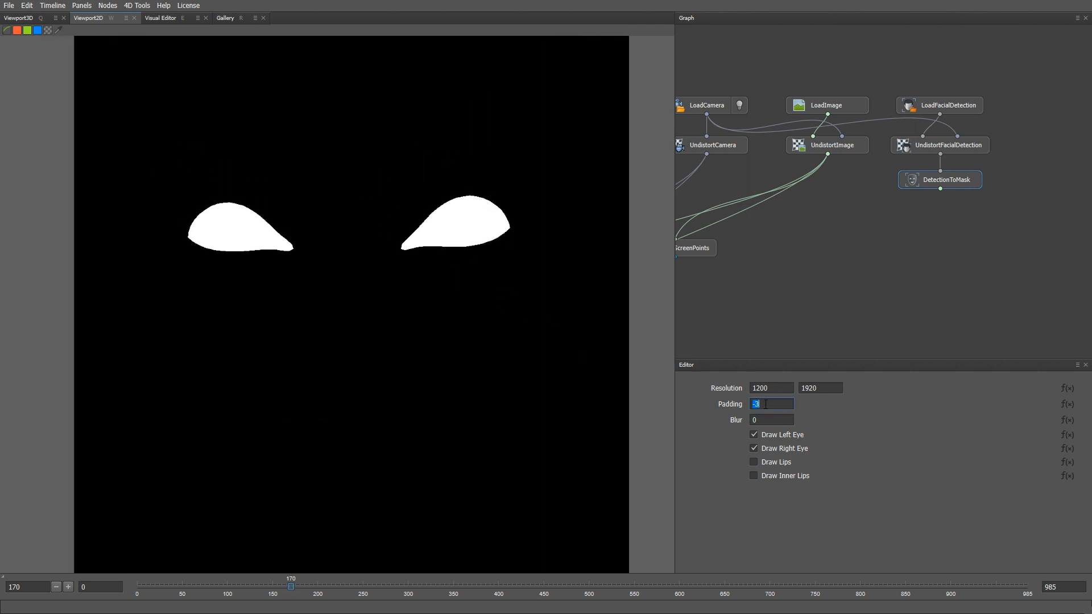
scroll(766, 405, down, 3)
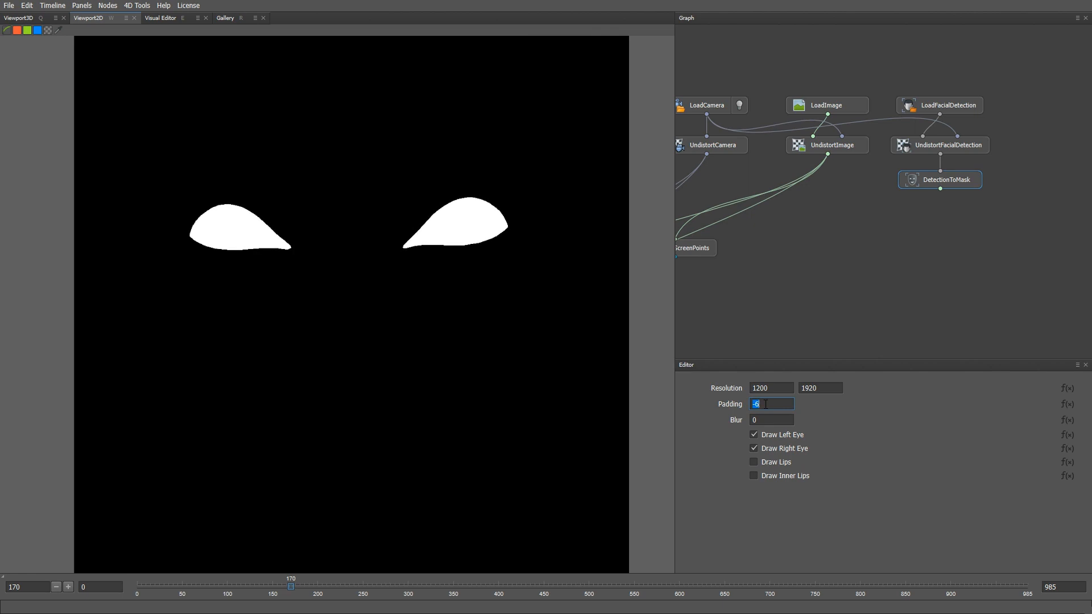
click(825, 416)
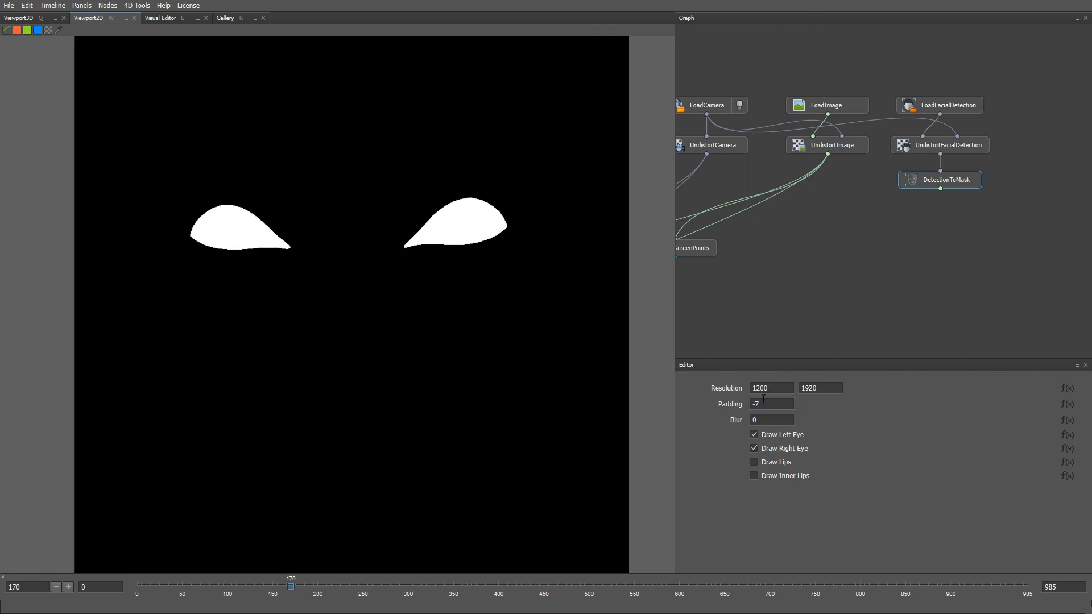
- Connect the DetectionToMask output to the mask input of ProjectTextureThroughCameras and view the masked eye texture
click(940, 190)
middle_drag(730, 305, 991, 253)
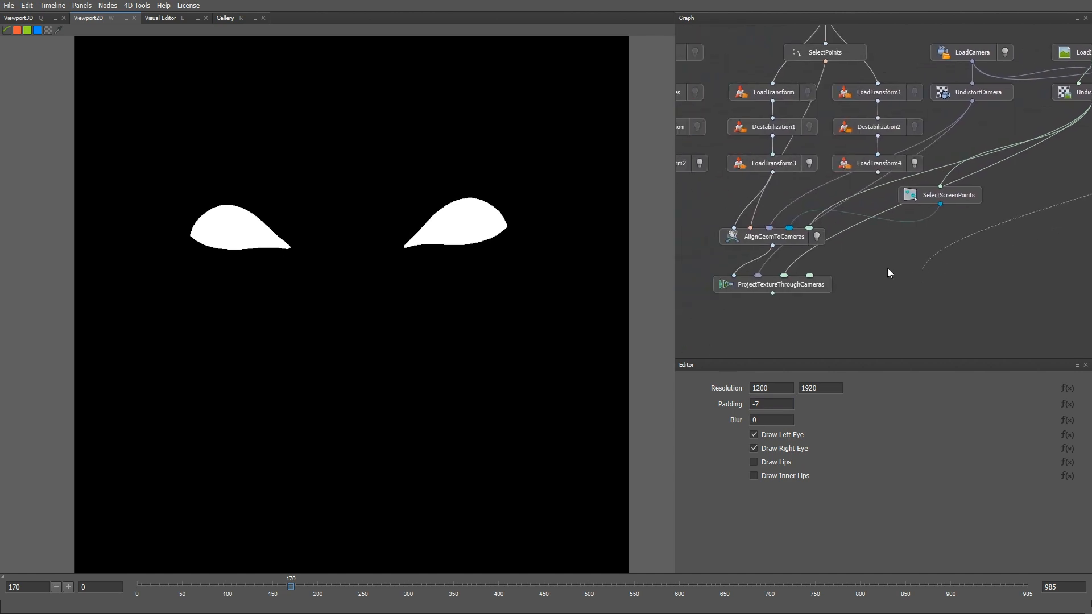
click(810, 285)
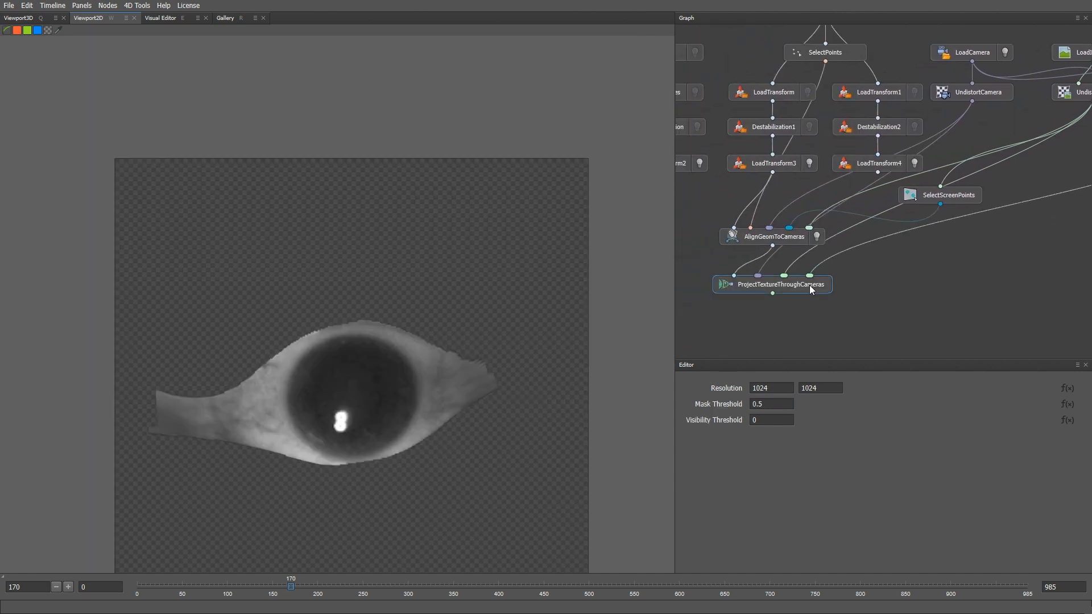
scroll(505, 398, down, 2)
middle_drag(485, 410, 462, 307)
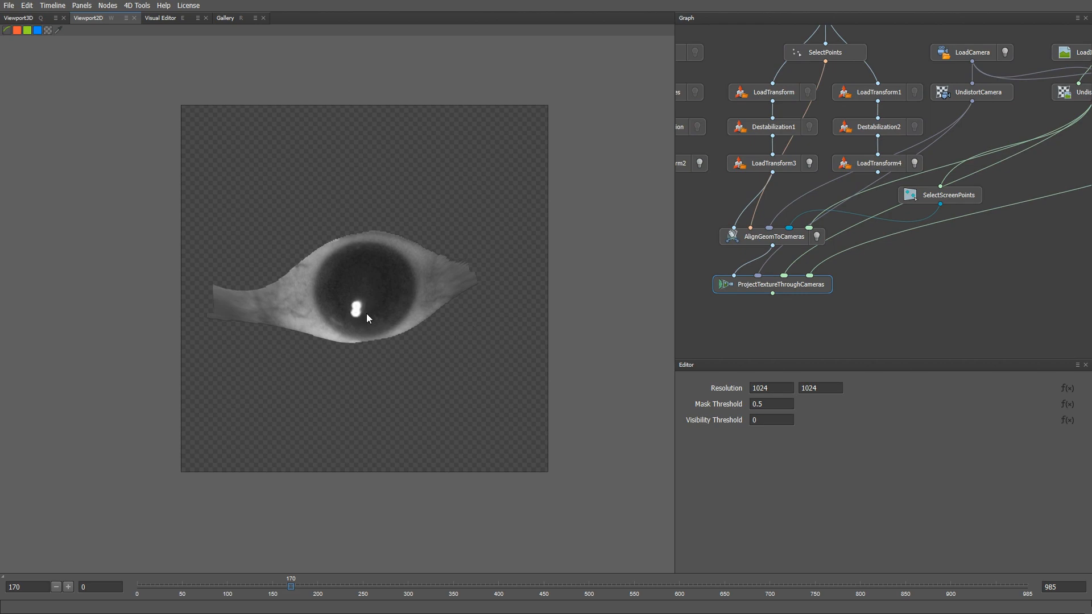
- Add a CreateImage node just below ProjectTextureThroughCameras
middle_drag(795, 324, 860, 285)
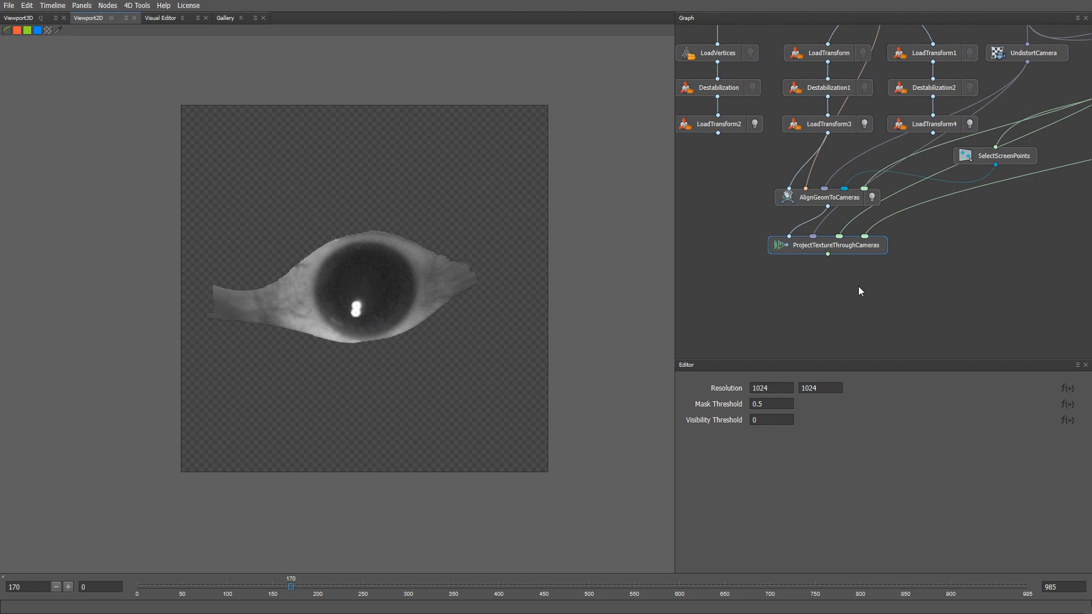
key(Tab)
text(crea)
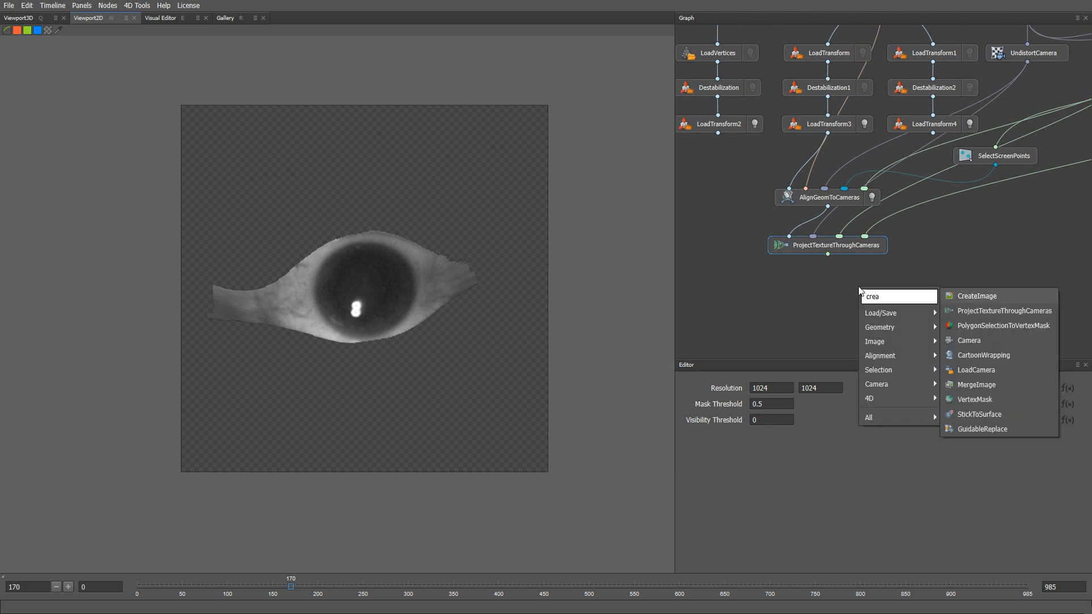
key(Return)
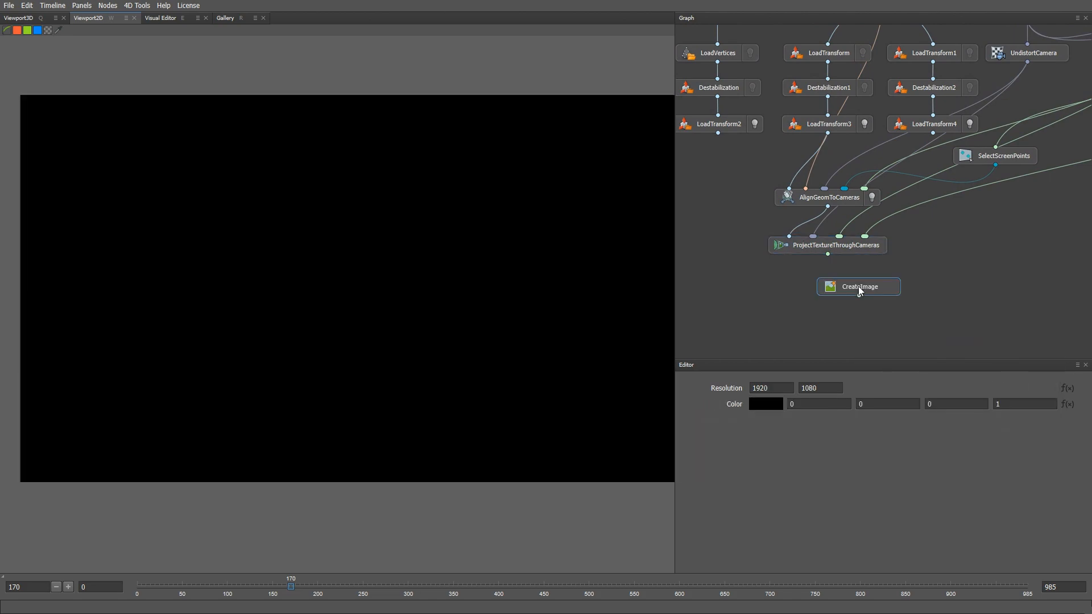
drag(858, 286, 880, 281)
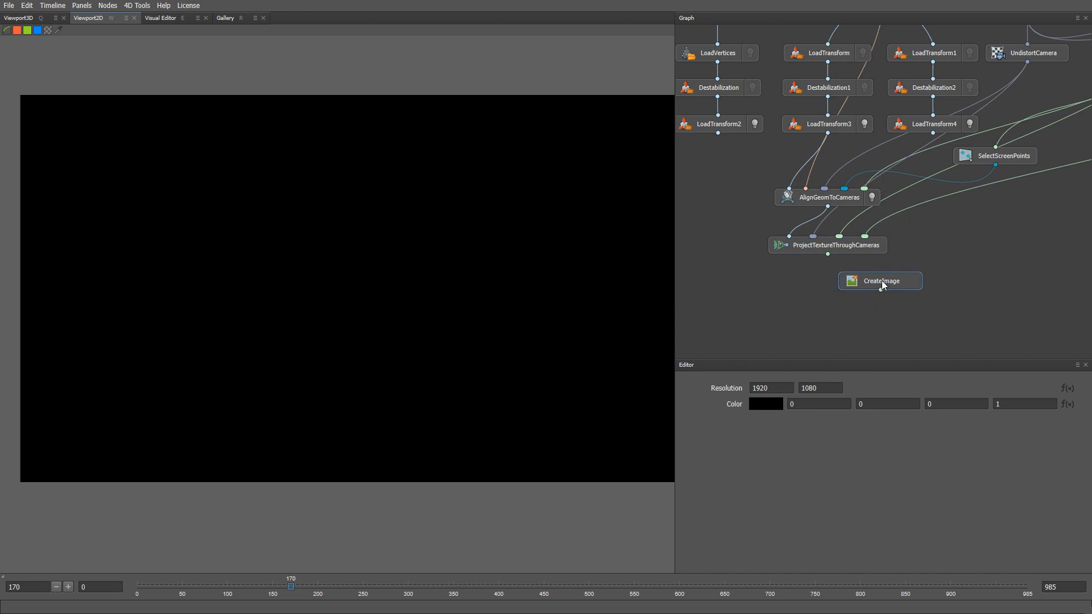
- Sample the colour of the dark pupil area in the projected eye texture with the colour picker
click(855, 245)
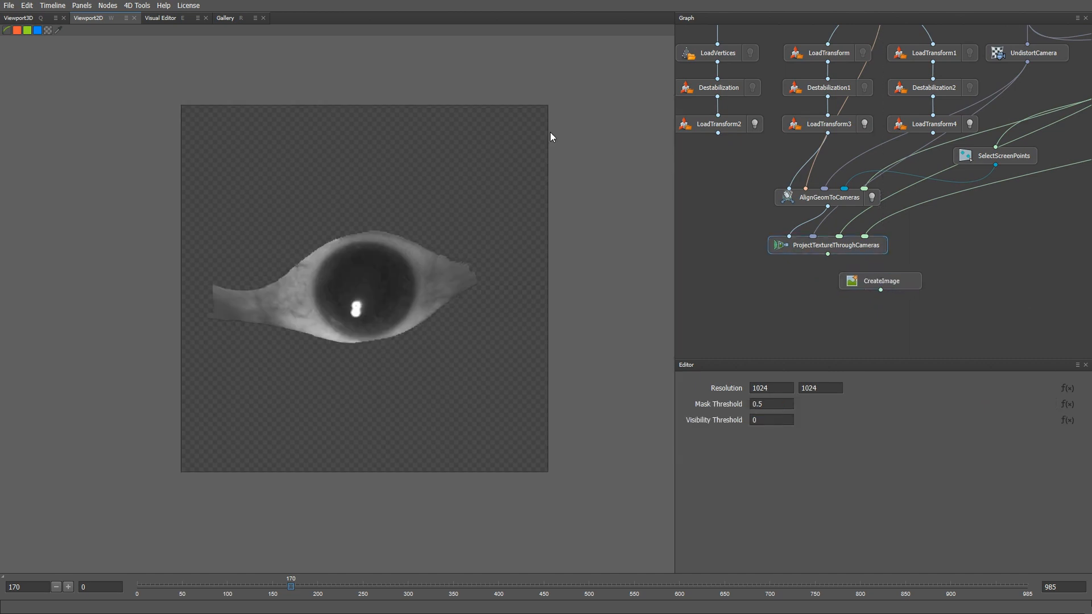
click(60, 32)
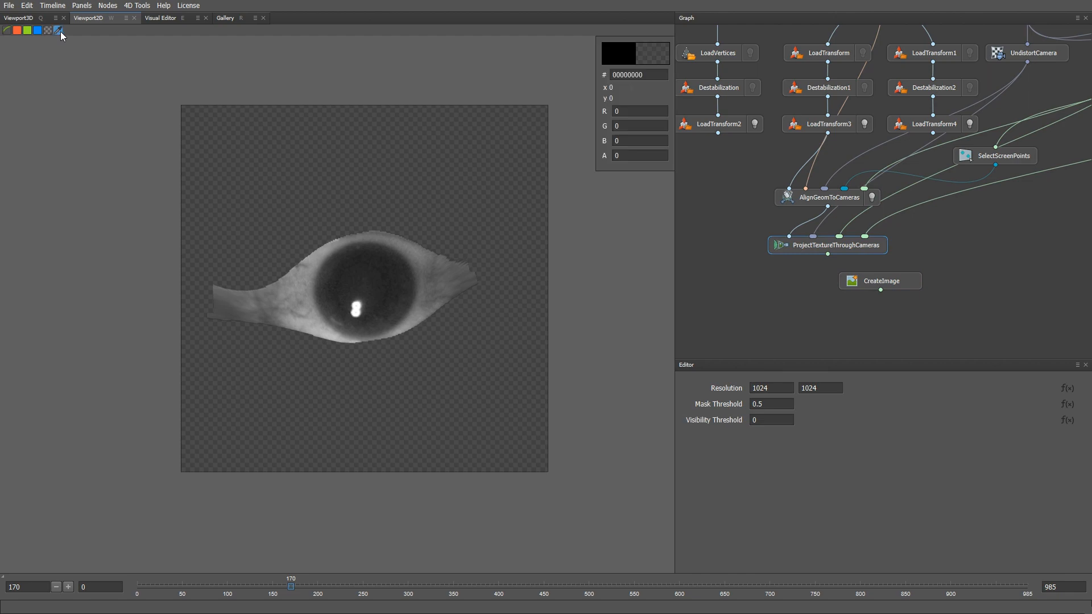
click(371, 301)
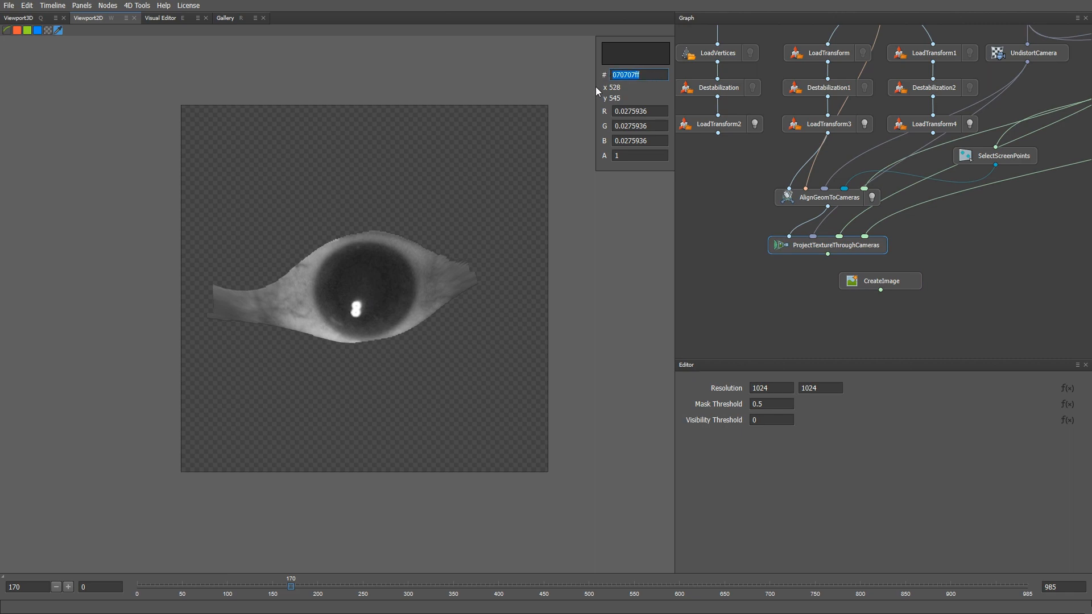
- Set the CreateImage colour to the sampled dark pupil colour 070707ff
click(860, 281)
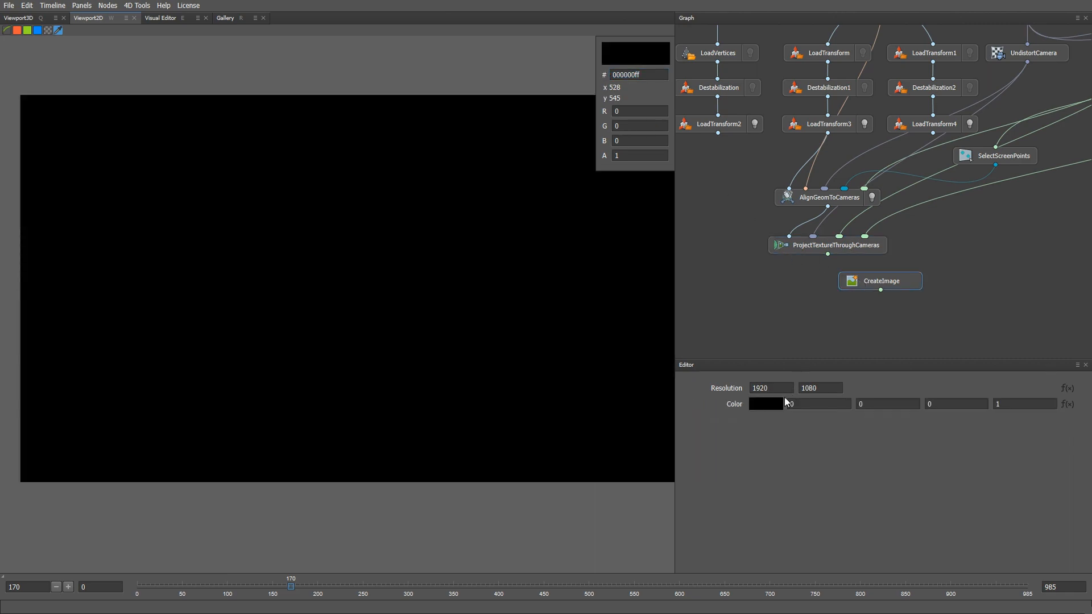
click(774, 403)
click(365, 371)
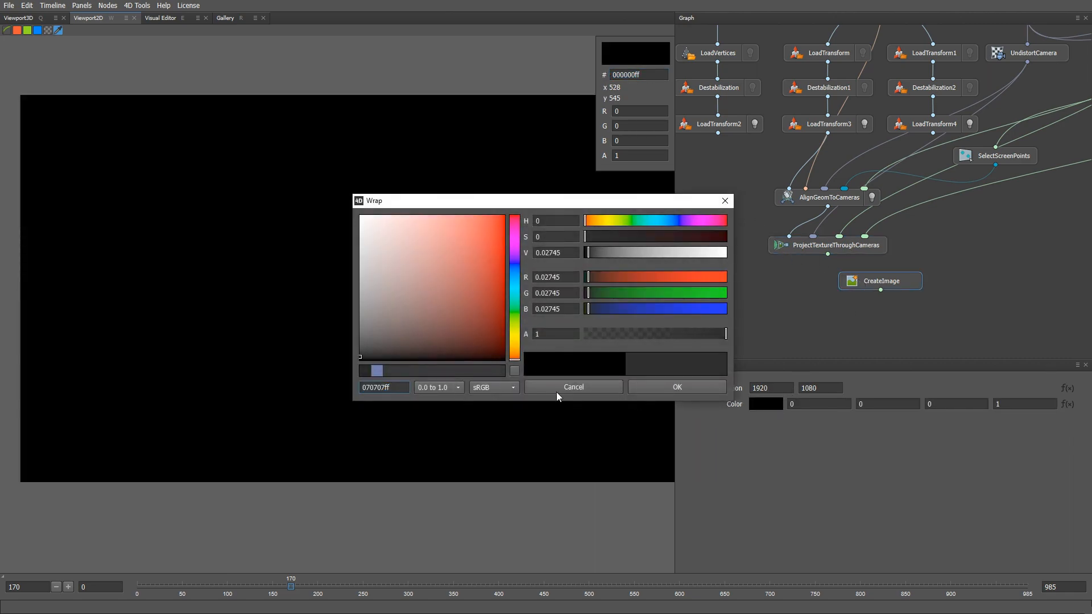
click(678, 387)
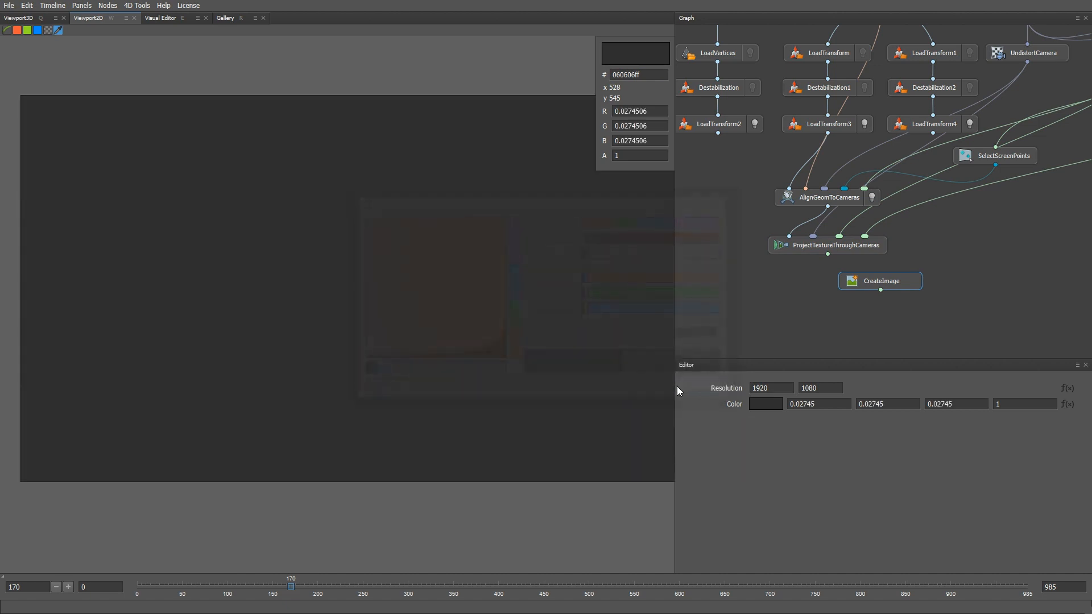
- Set the CreateImage resolution to 75 by 75
double_click(778, 391)
text(75)
key(Tab)
text(75)
key(Return)
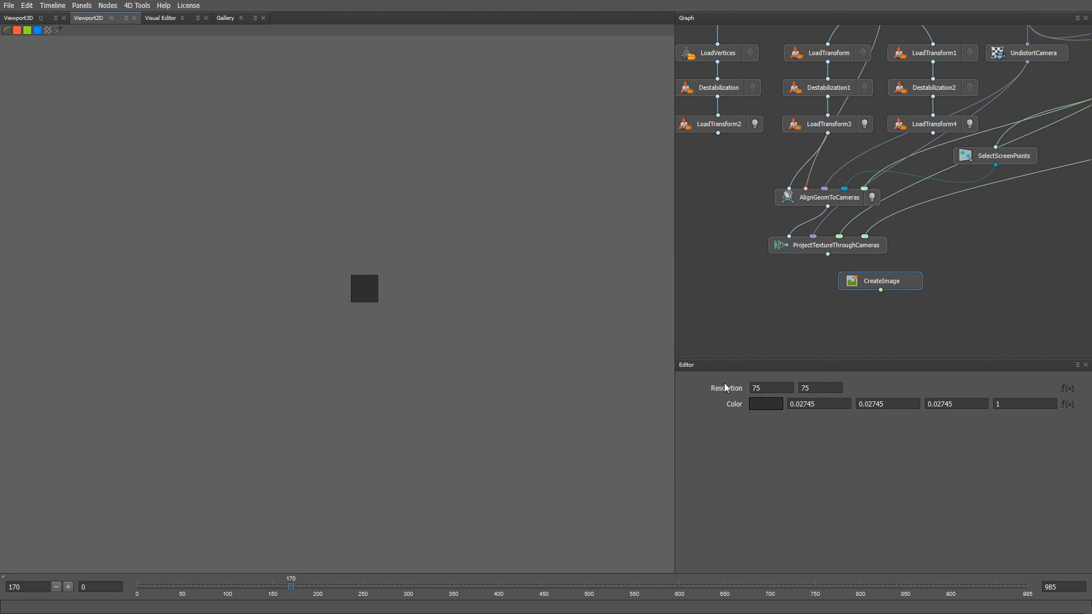
- Add a MergeImage node and connect the ProjectTextureThroughCameras output to its first input and CreateImage to its second
scroll(802, 319, down, 1)
right_click(813, 298)
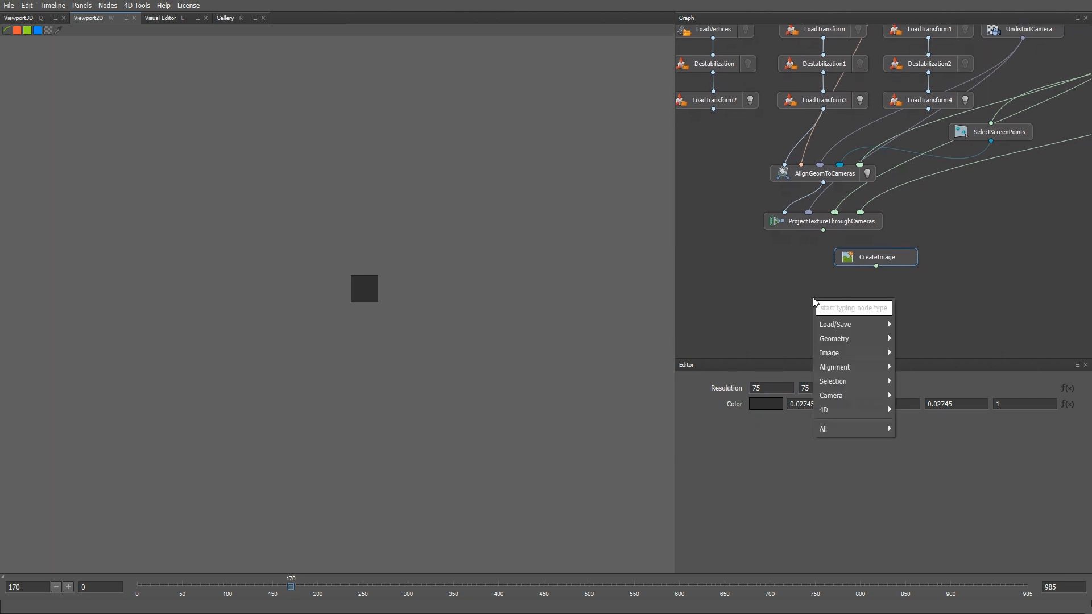
text(mergei)
key(Return)
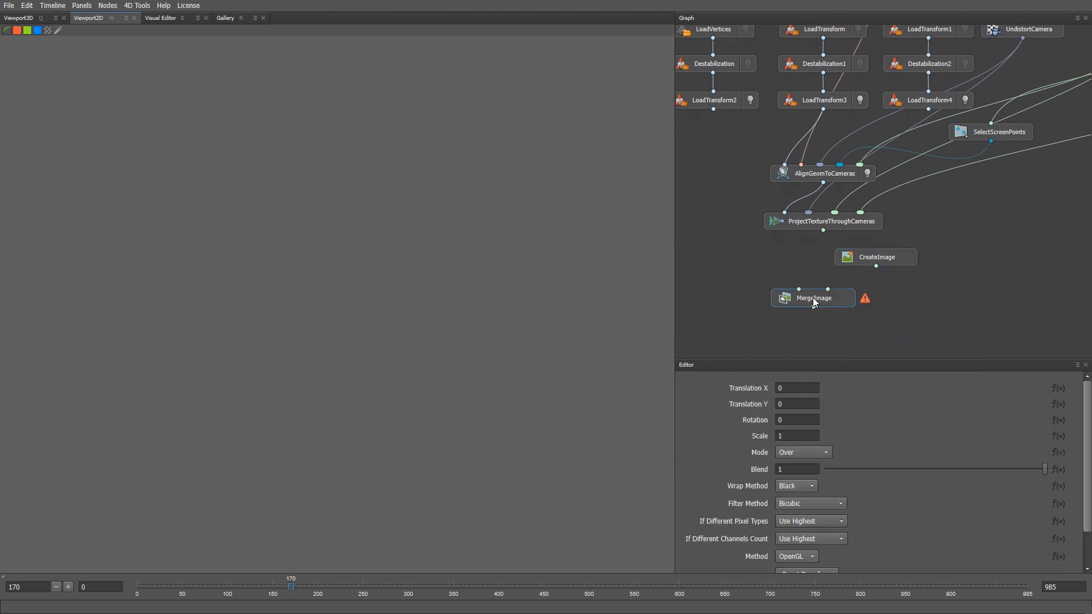
drag(813, 298, 823, 294)
drag(823, 230, 808, 286)
drag(876, 265, 838, 286)
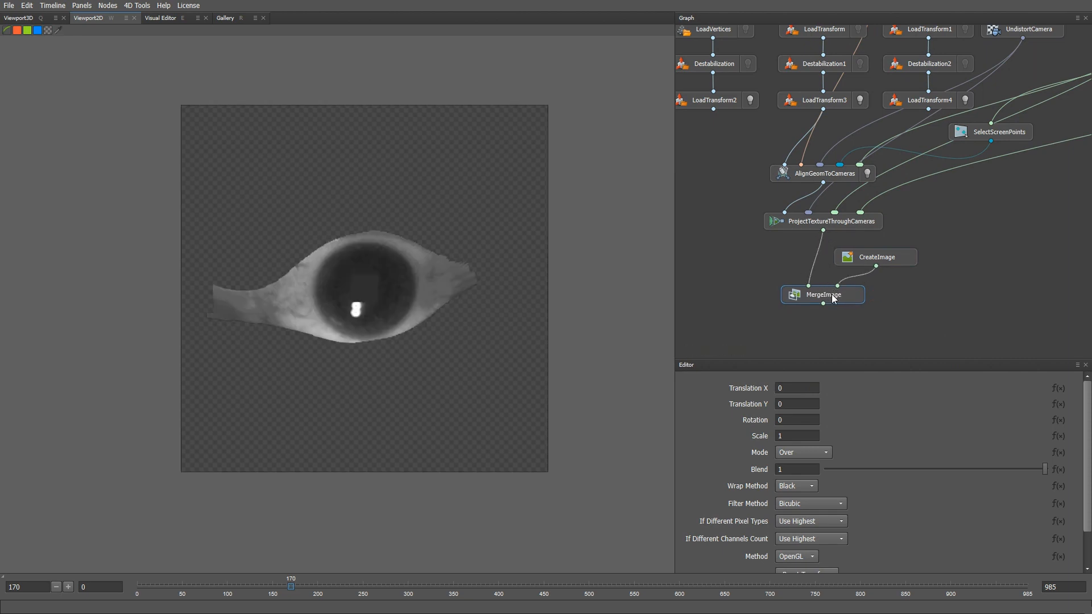
- Cover the bright pupil reflection with the merged patch by setting MergeImage Translation Y to -0.1 and Translation X to -0.05
scroll(393, 297, up, 5)
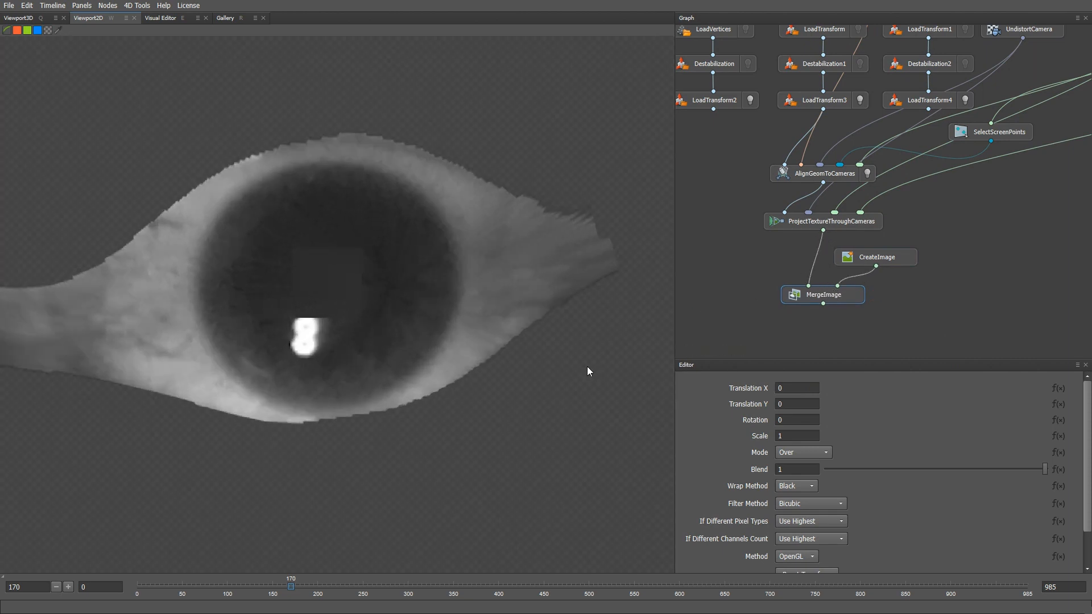
middle_drag(407, 347, 461, 335)
scroll(799, 407, down, 1)
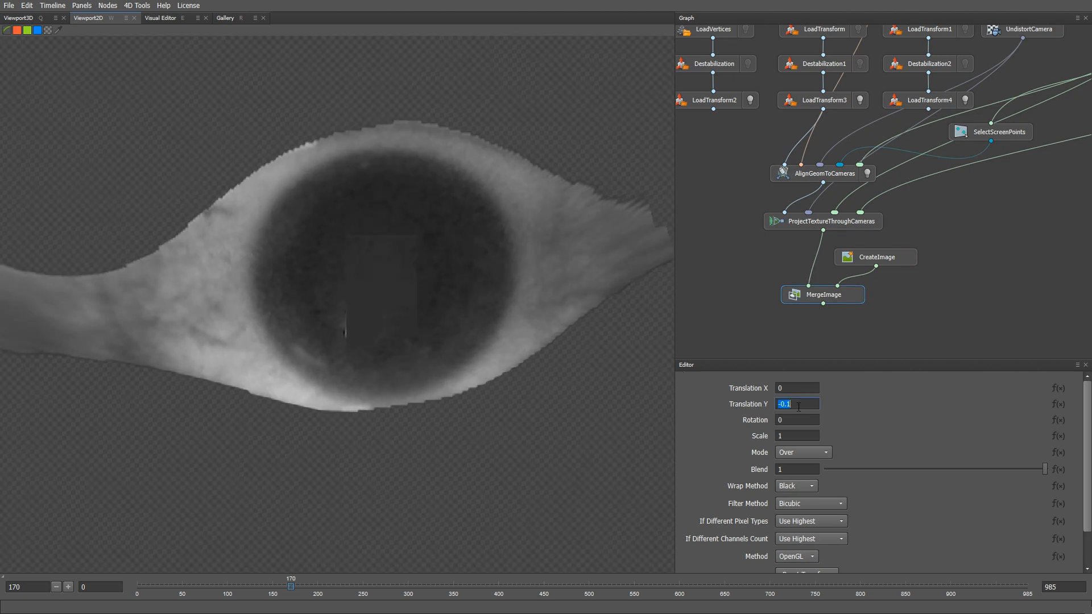
click(793, 389)
key(BackSpace)
text(-0.05)
key(Return)
right_drag(438, 315, 340, 267)
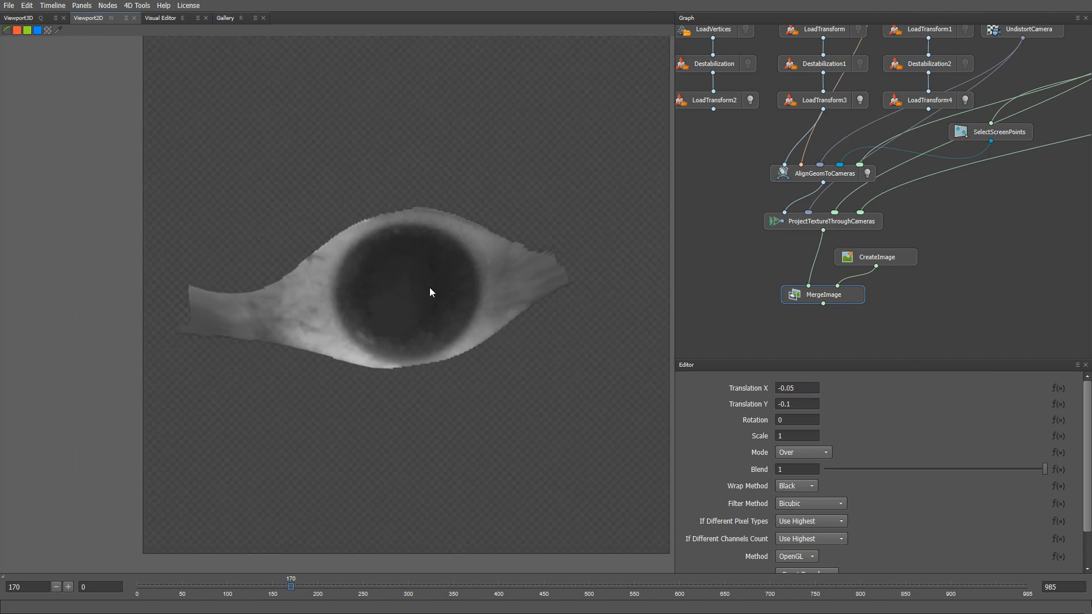
right_drag(428, 288, 391, 289)
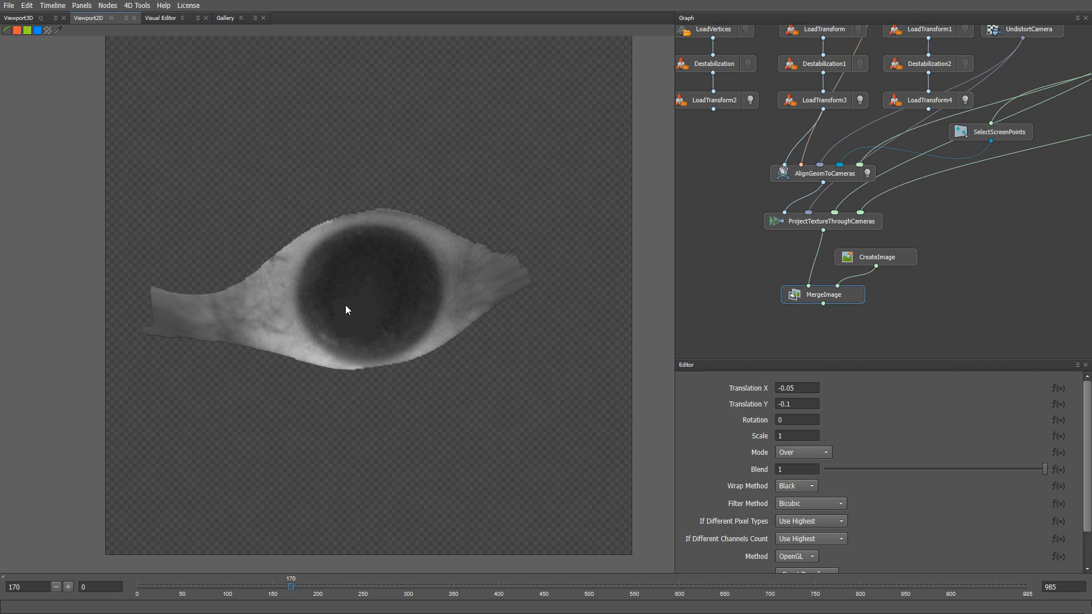
- Add an AngularImageBlur node connected below MergeImage and set its Angle to 360
scroll(794, 333, down, 1)
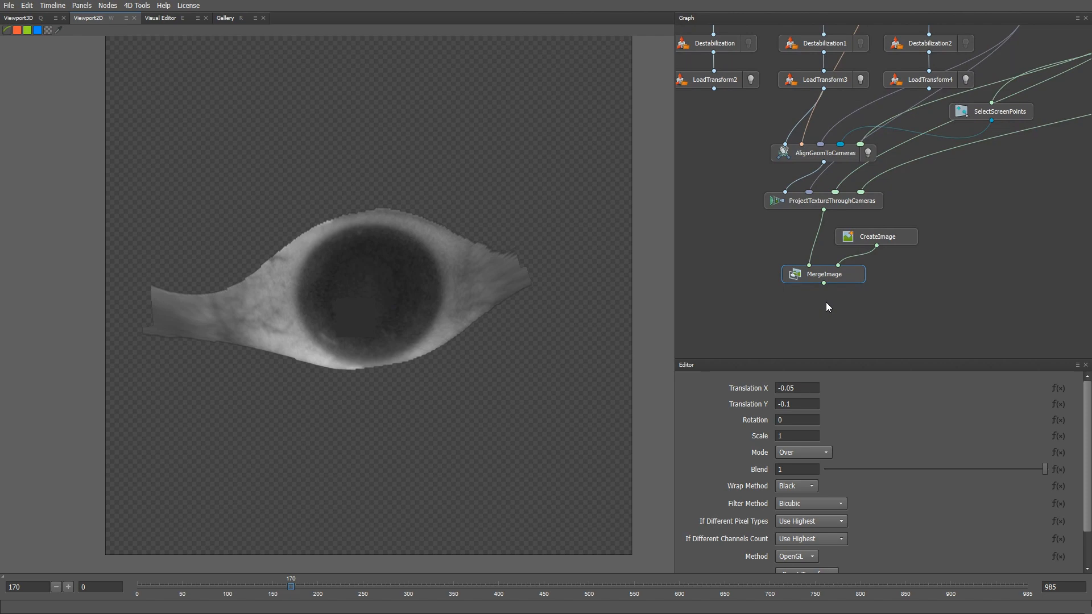
key(Tab)
text(ang)
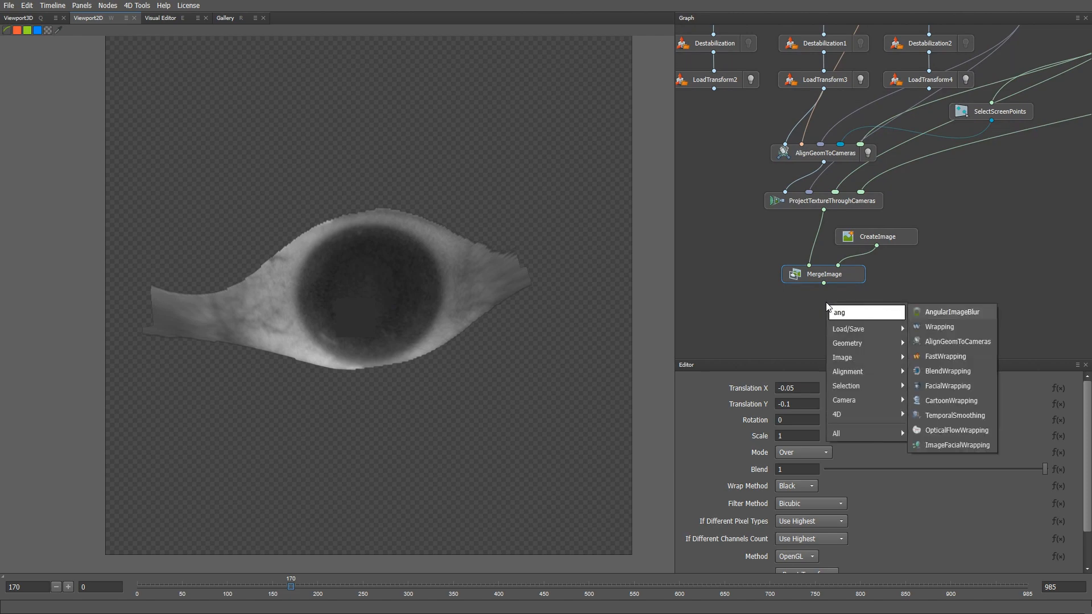
key(Return)
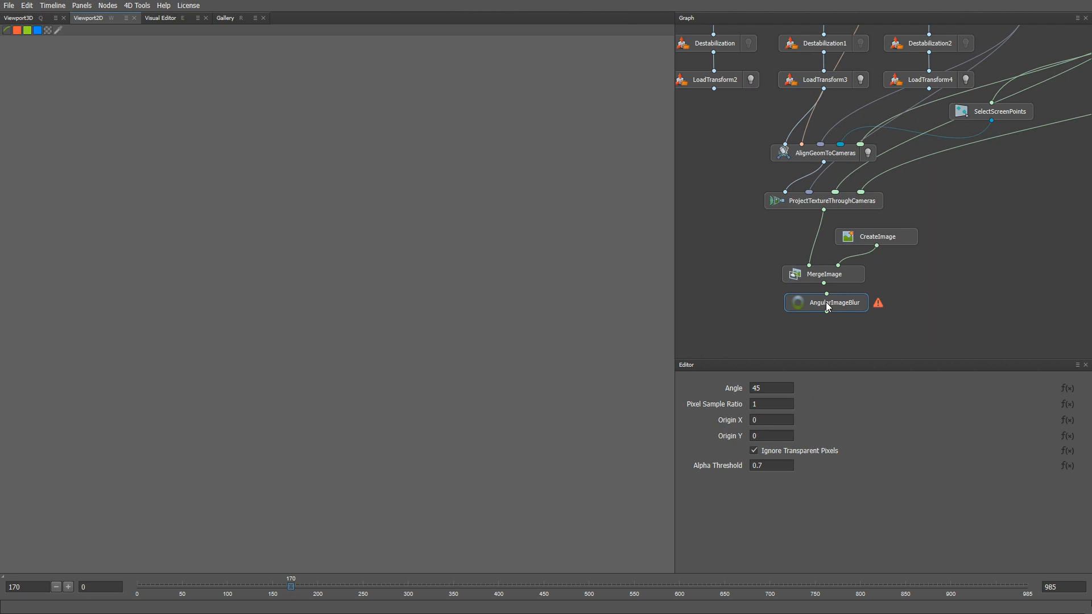
drag(826, 302, 826, 306)
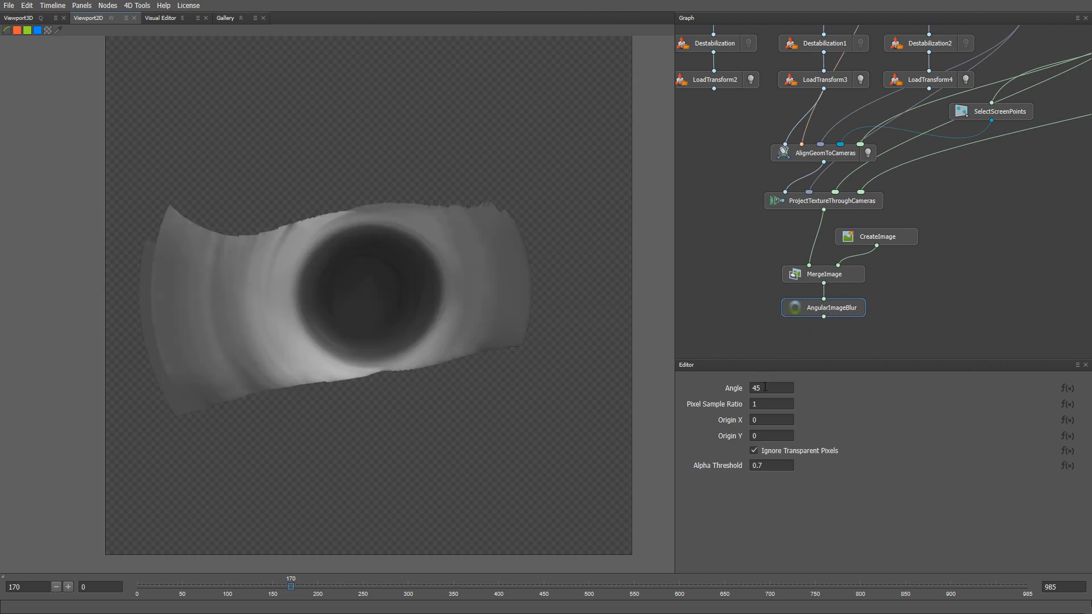
text(360)
key(Return)
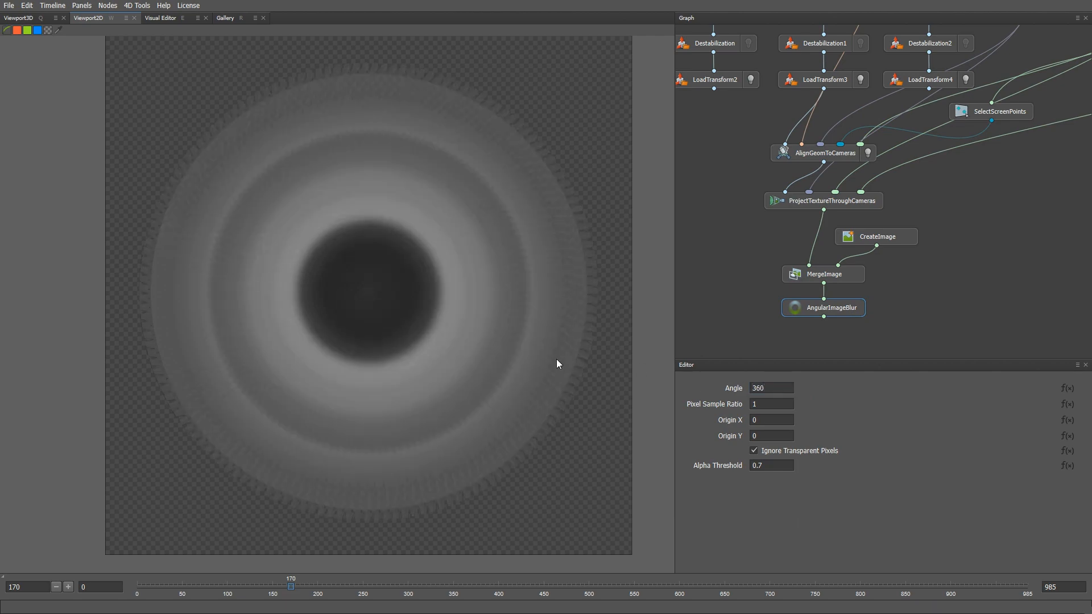
scroll(557, 364, down, 4)
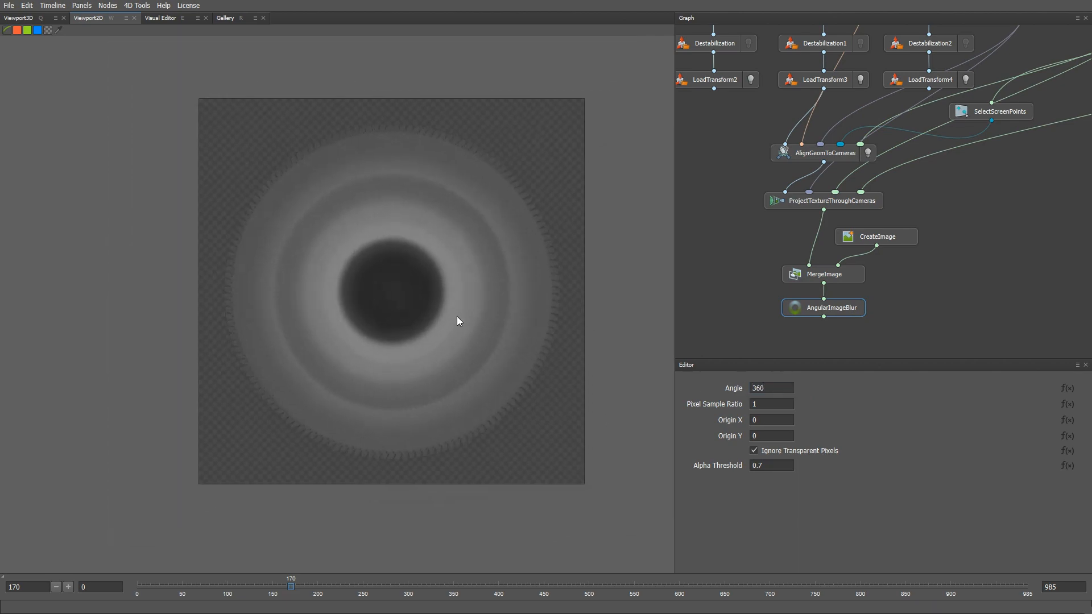
- Add an ExtrapolateImage node connected to the AngularImageBlur output
middle_drag(811, 332, 813, 304)
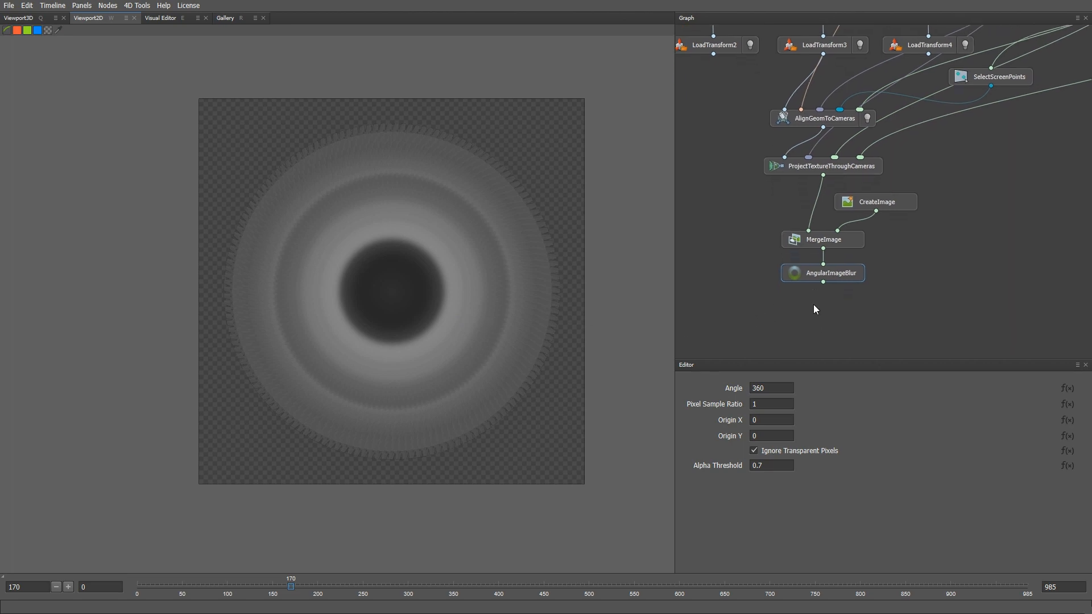
key(Tab)
text(ex)
key(Return)
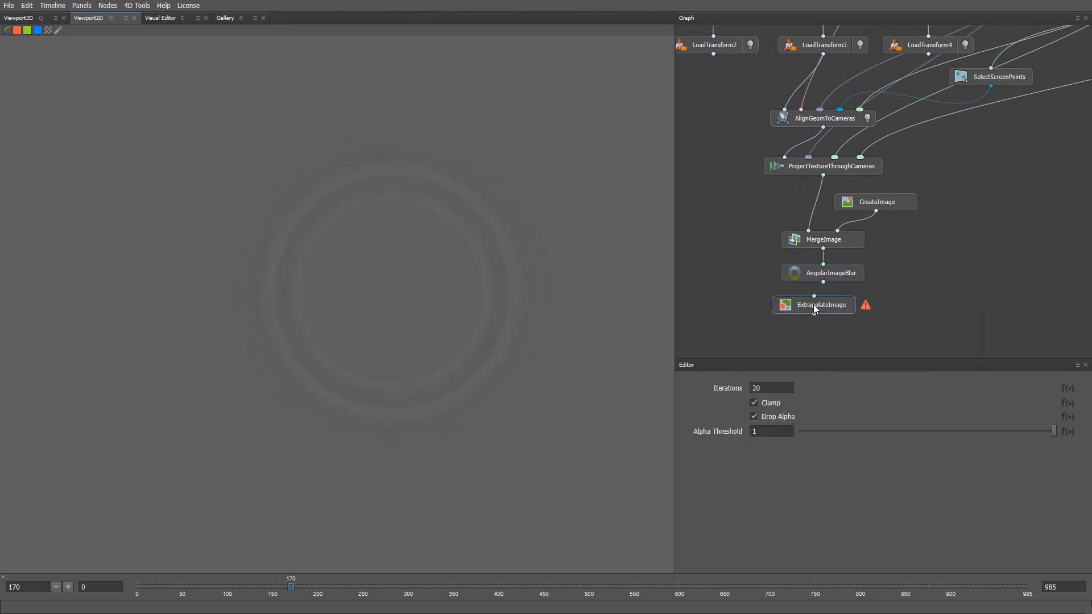
drag(818, 305, 827, 306)
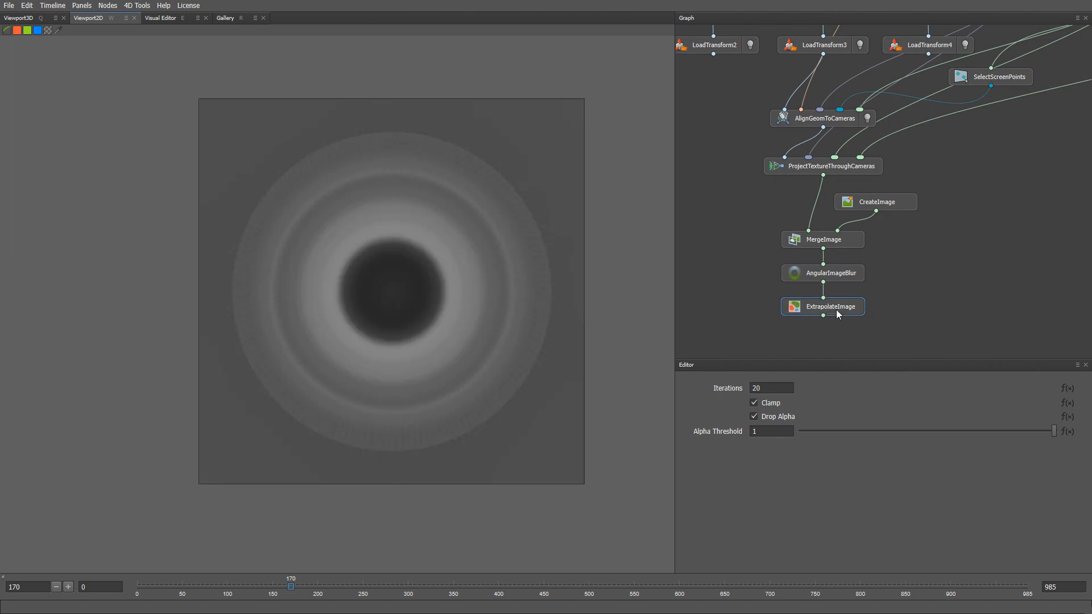
- Add a SetTexture node below ExtrapolateImage, taking the extrapolated image as its texture input
scroll(832, 307, down, 2)
right_click(825, 312)
text(sett)
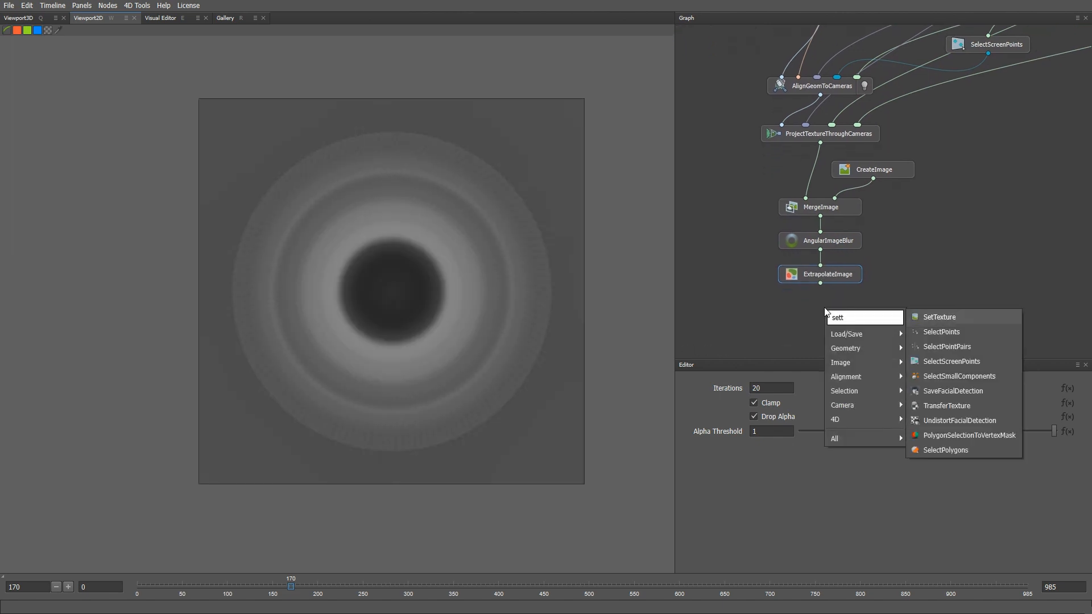
key(Return)
drag(825, 309, 840, 312)
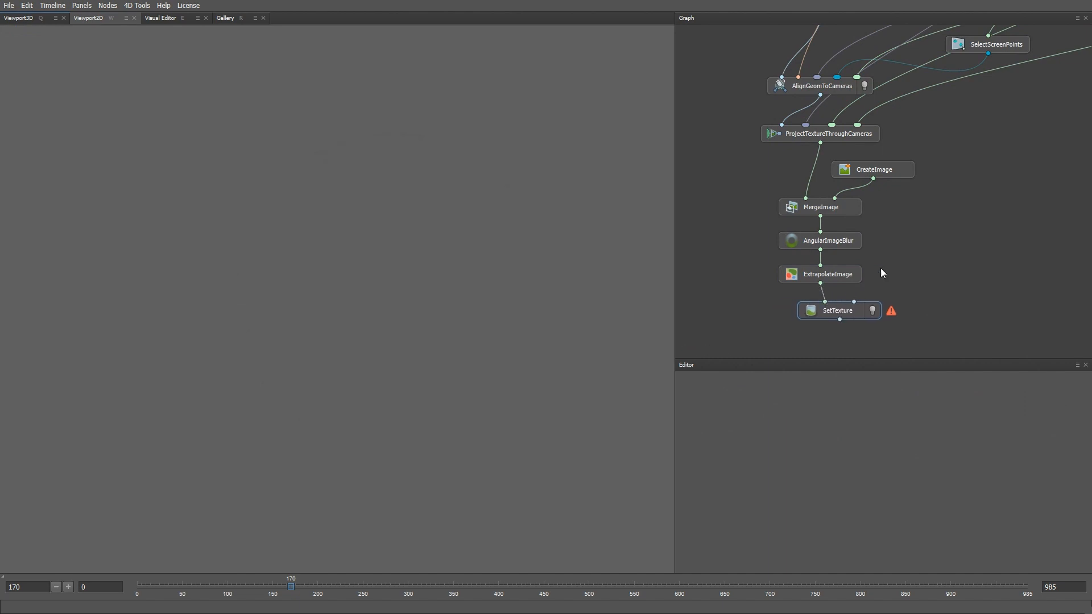
- Connect the AlignGeomToCameras output to SetTexture's geometry input and hide LoadTransform3 to view the textured eyeball
scroll(931, 232, up, 5)
drag(824, 174, 856, 278)
scroll(893, 290, down, 7)
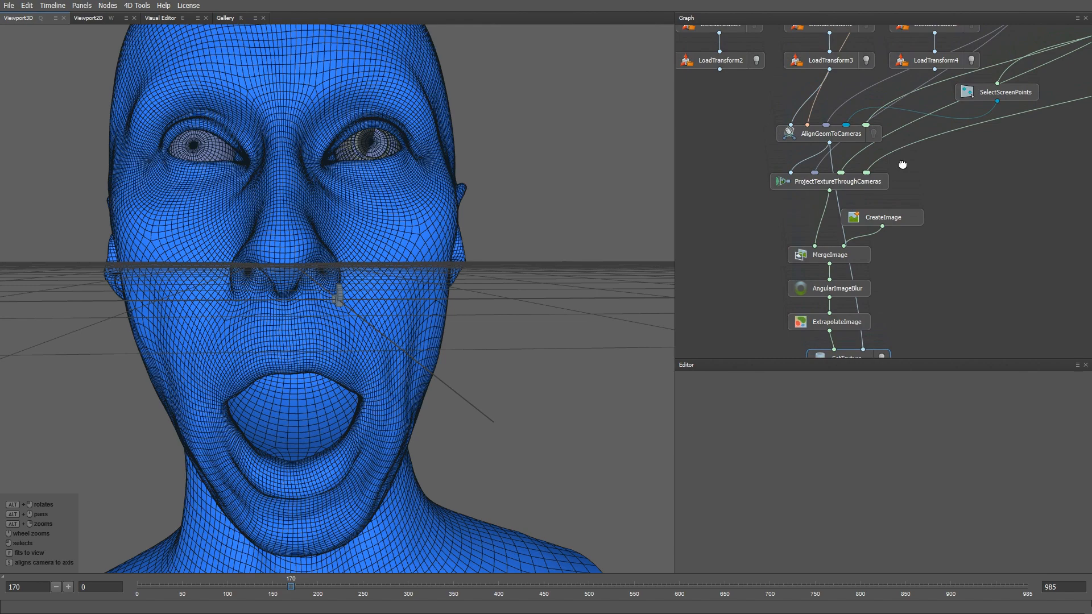
click(866, 60)
middle_drag(962, 247, 960, 195)
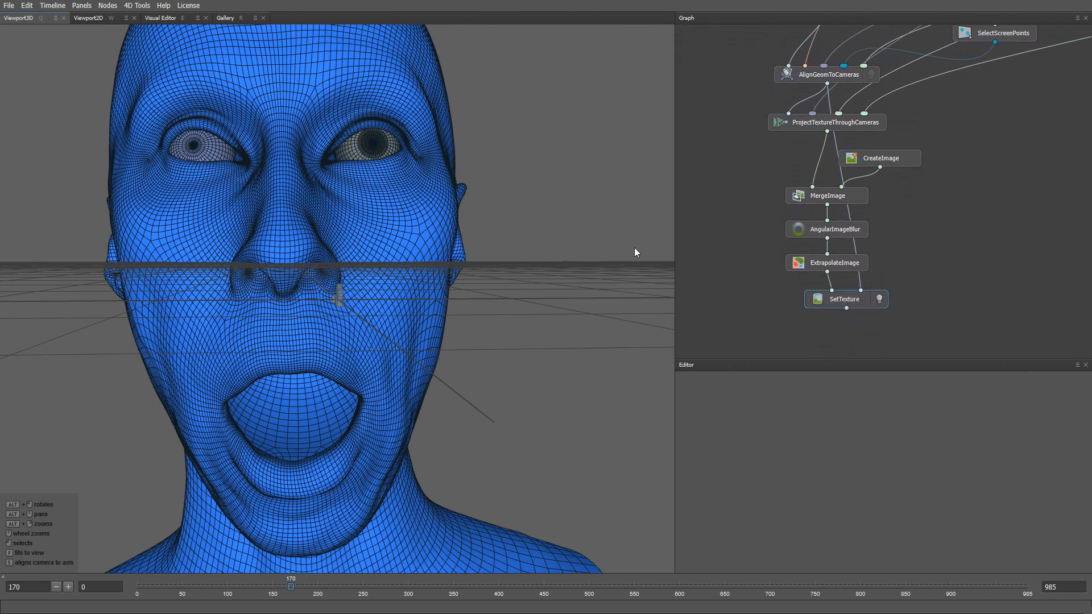
alt+drag(387, 229, 395, 235)
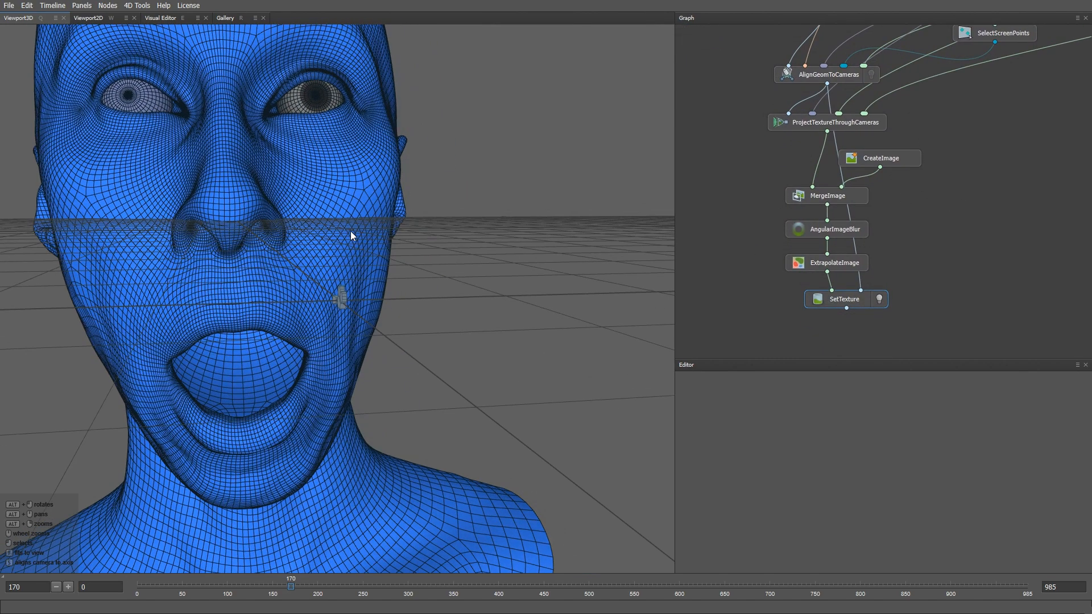
- Add a SaveImage node below SetTexture and connect the ExtrapolateImage output to it
middle_drag(823, 335, 816, 305)
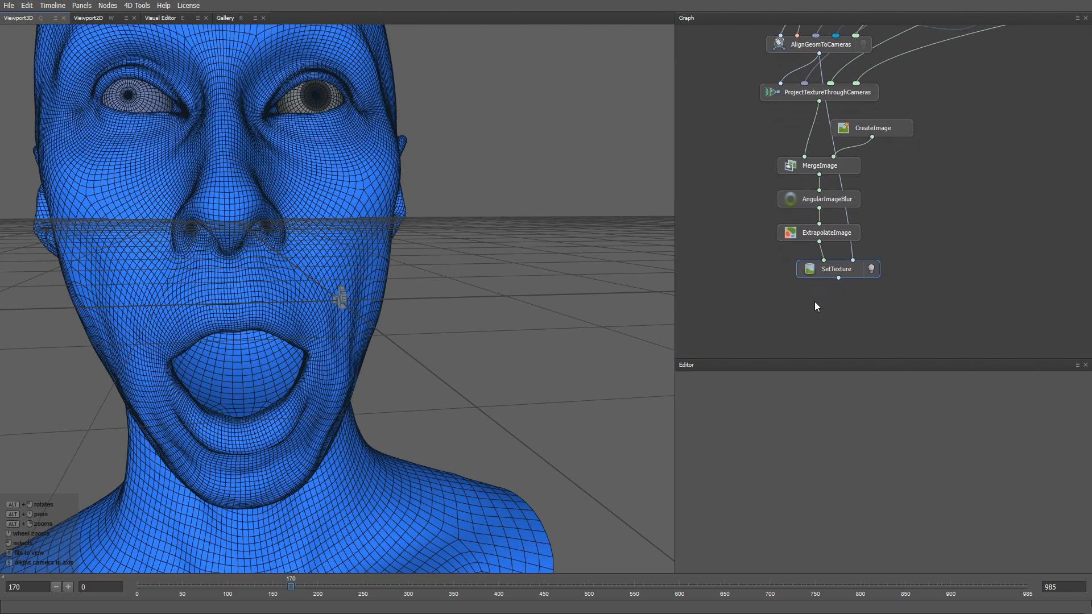
key(Tab)
text(saveim)
key(Return)
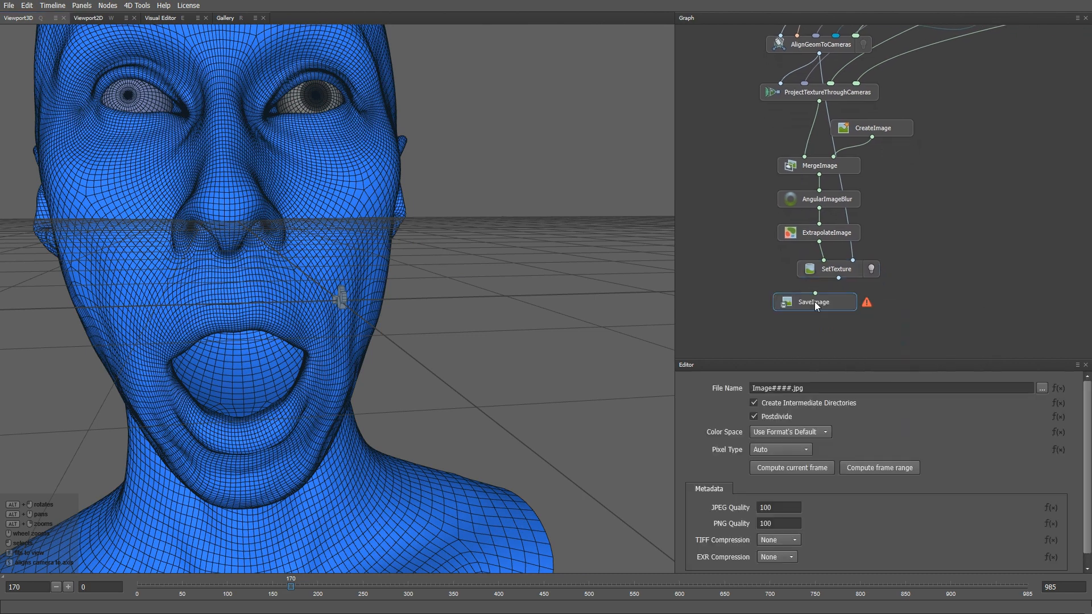
drag(815, 302, 818, 301)
drag(819, 242, 819, 292)
- Set the SaveImage output file to LeftEyeProjected.jpg in the Blendshapes/Eyes folder
click(1043, 389)
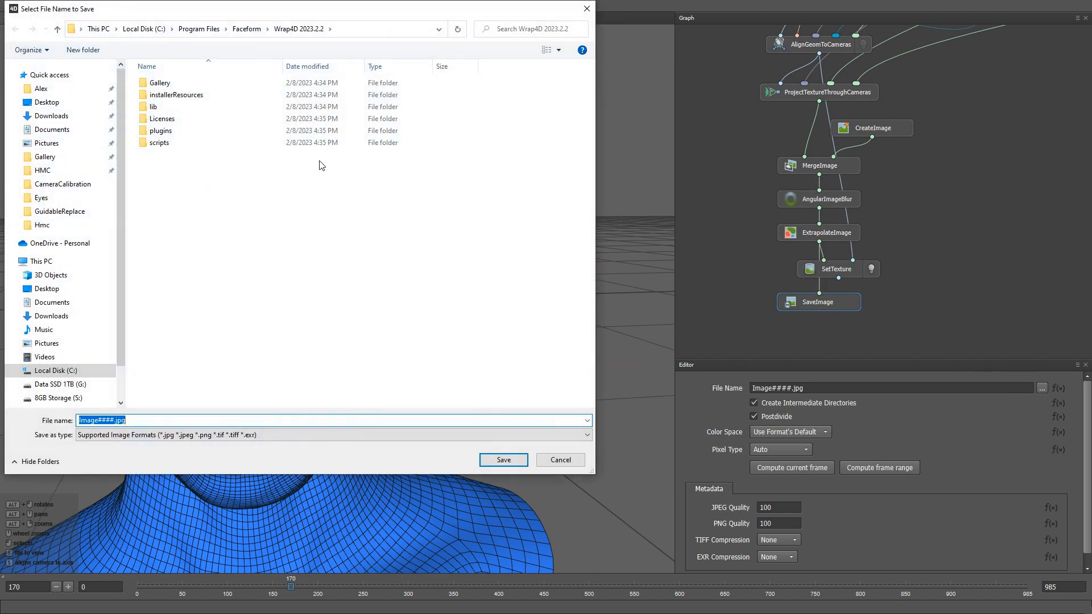
click(64, 199)
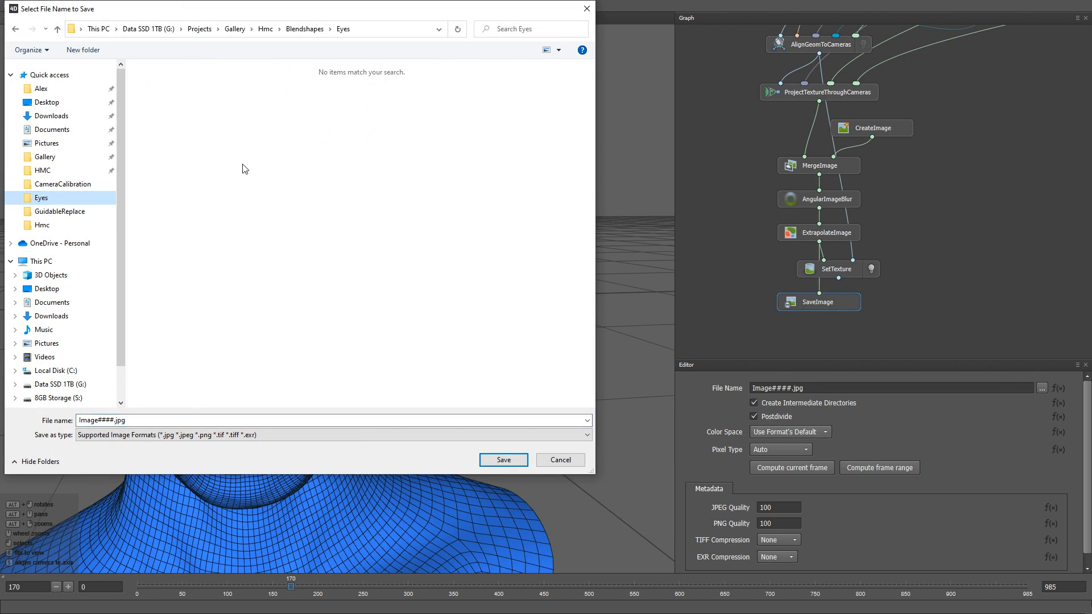
click(136, 420)
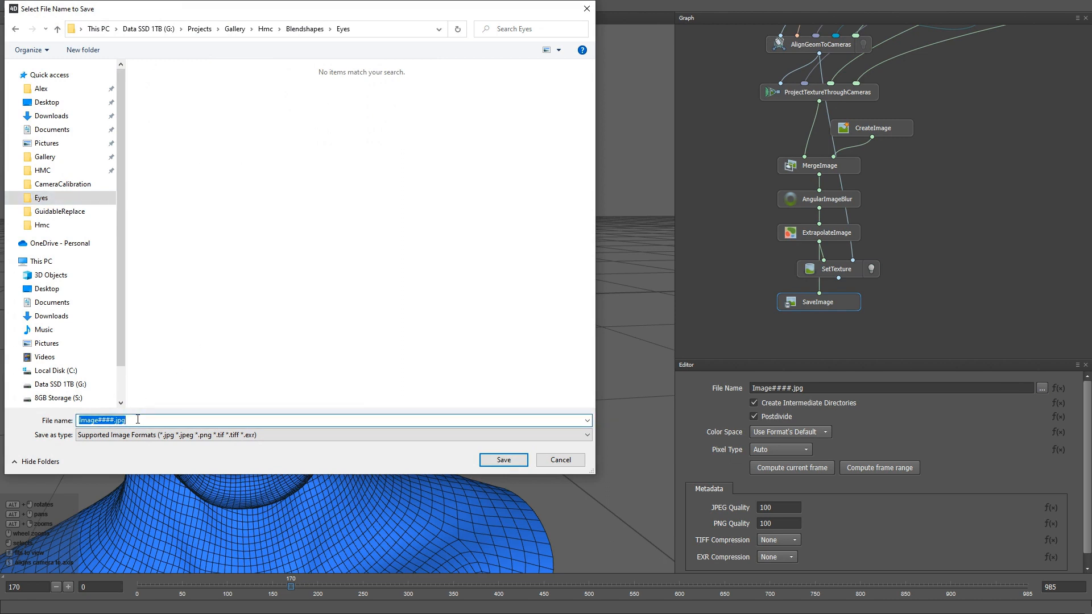
text(LeftEye)
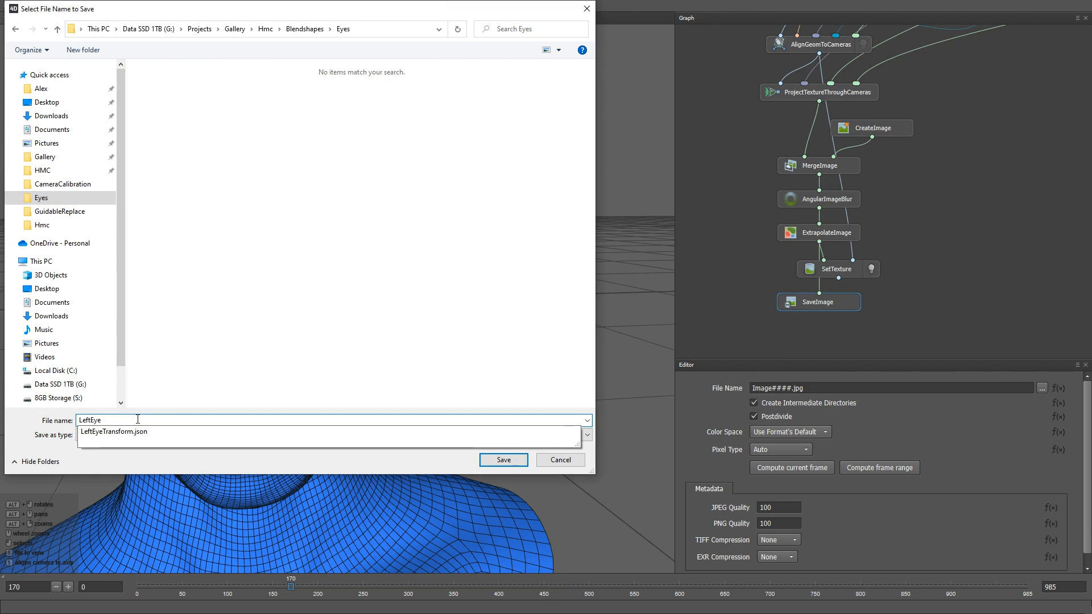
text(Projected)
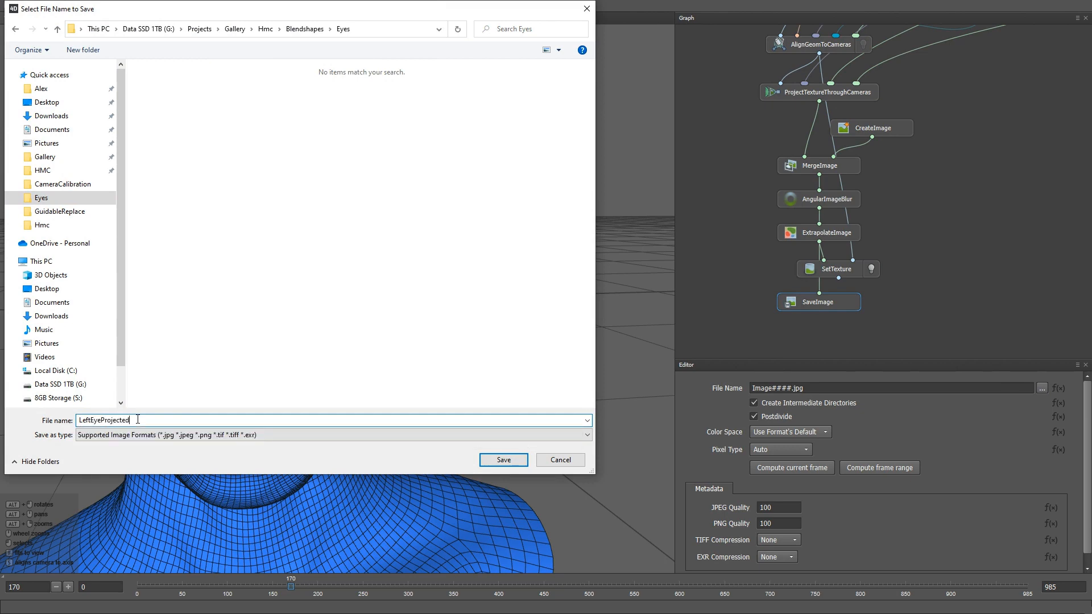
click(501, 459)
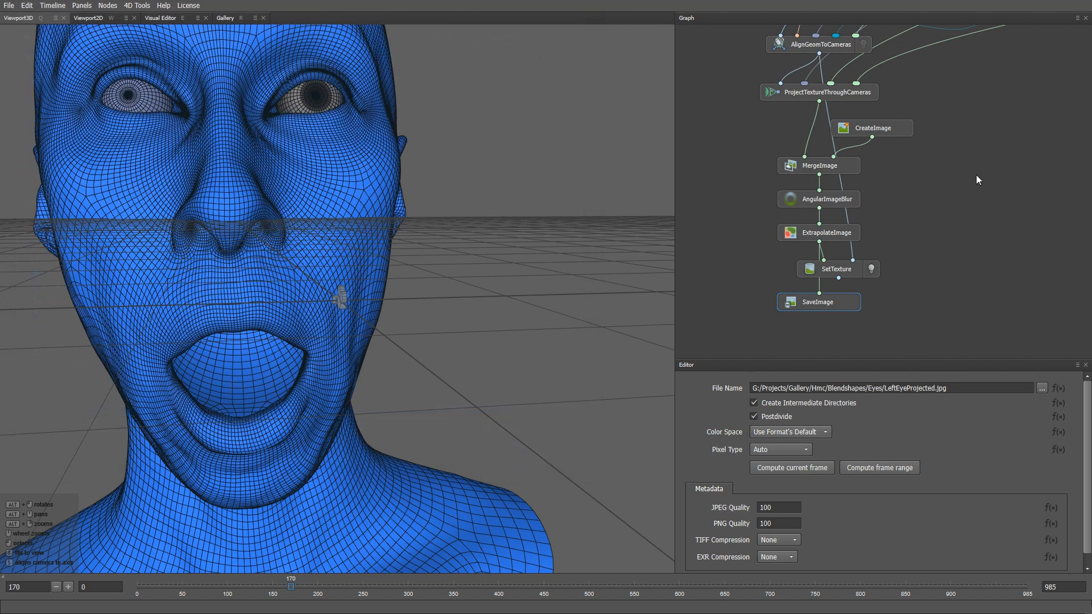
- Duplicate the left-eye nodes from SelectScreenPoints and AlignGeomToCameras through SaveImage, and place the copy beside the original chain
middle_drag(976, 176, 931, 222)
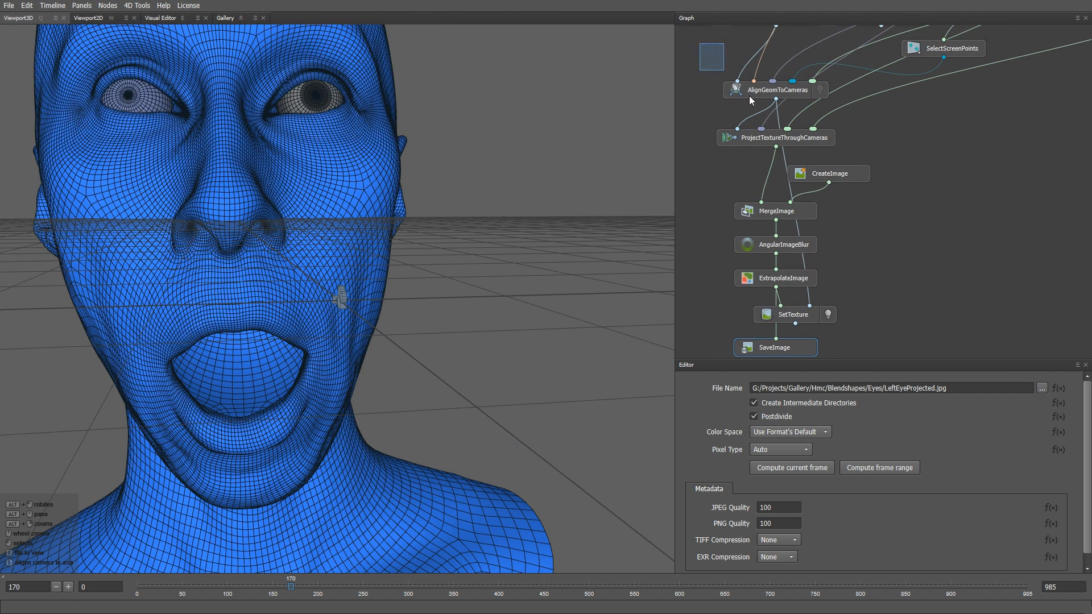
drag(749, 96, 1018, 351)
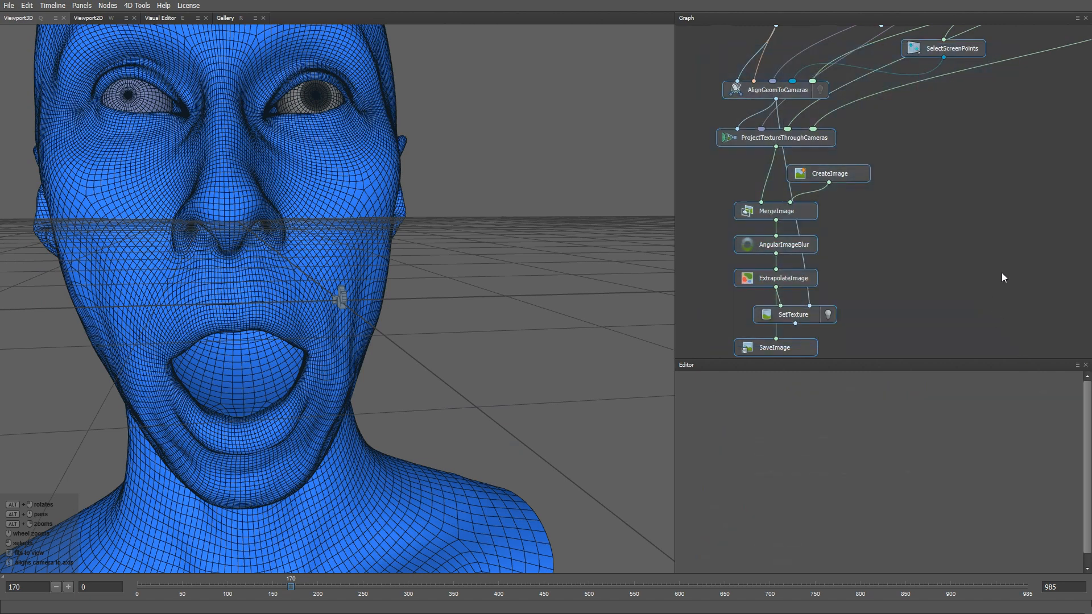
middle_drag(1010, 261, 960, 245)
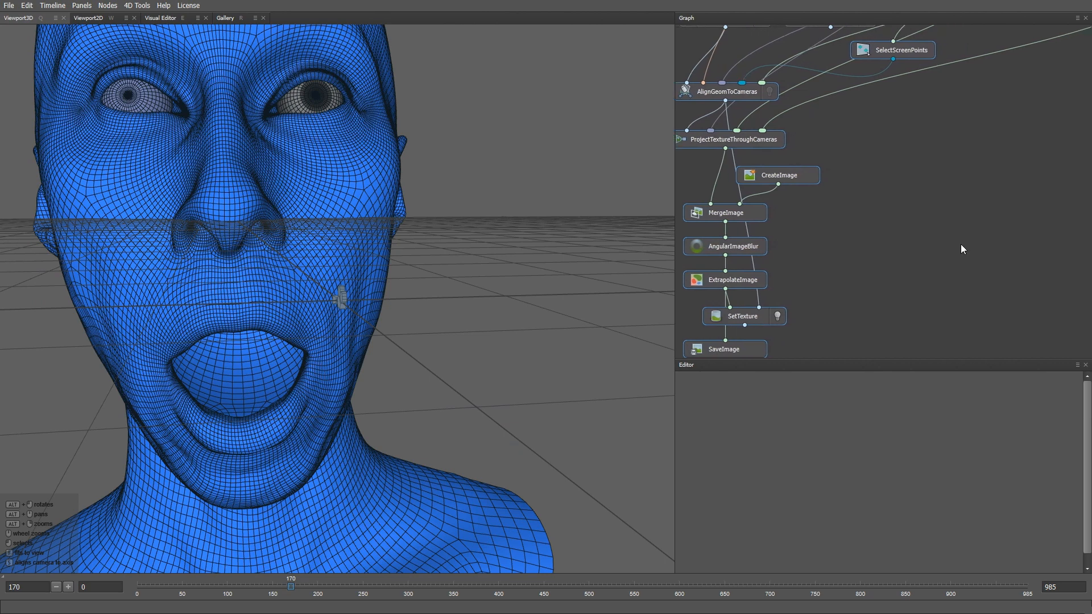
key(ctrl+d)
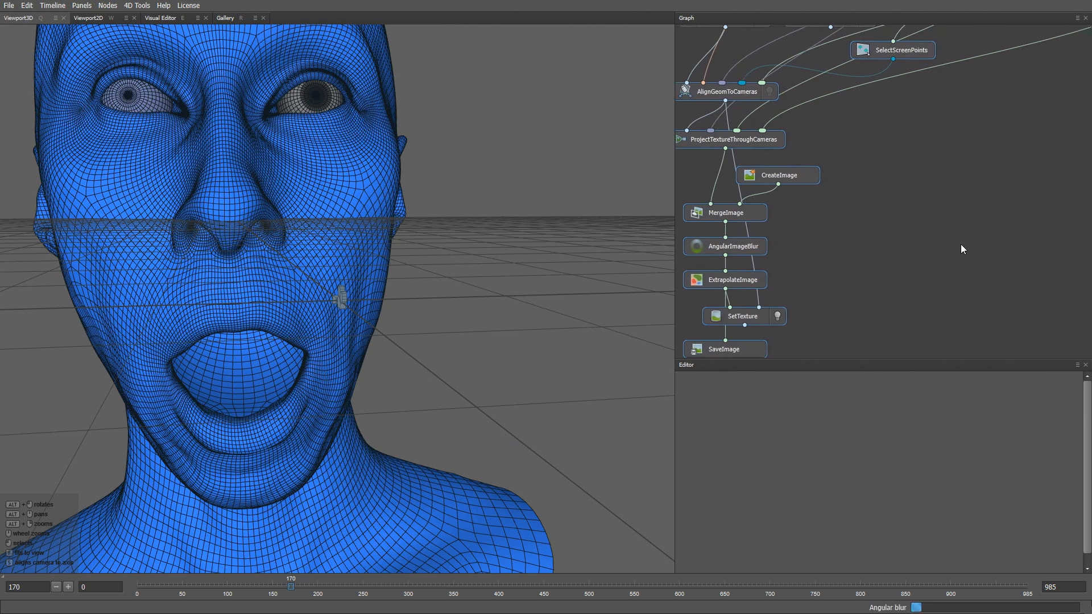
middle_drag(948, 171, 876, 244)
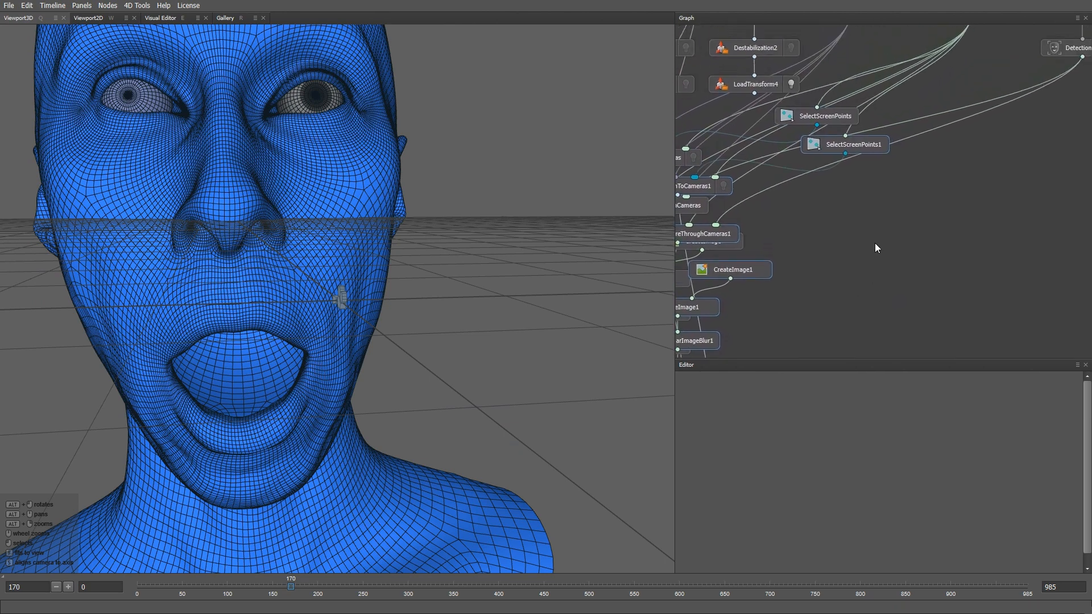
drag(708, 185, 928, 157)
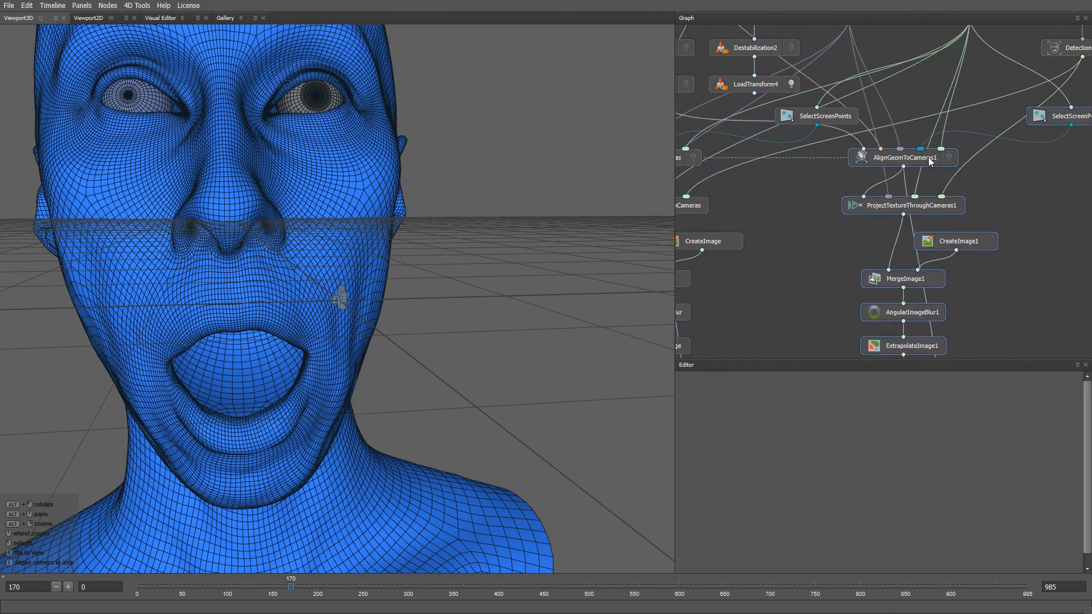
- Connect the LoadTransform4 output to AlignGeomToCameras1's geometry input and hide LoadTransform4
middle_drag(805, 196, 833, 233)
click(831, 230)
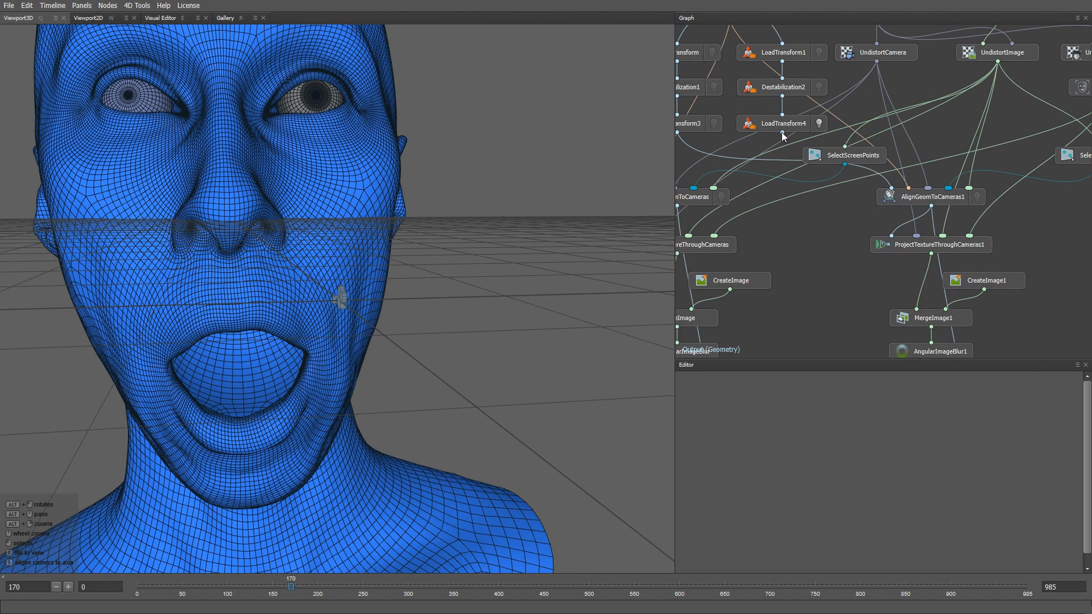
drag(783, 134, 891, 188)
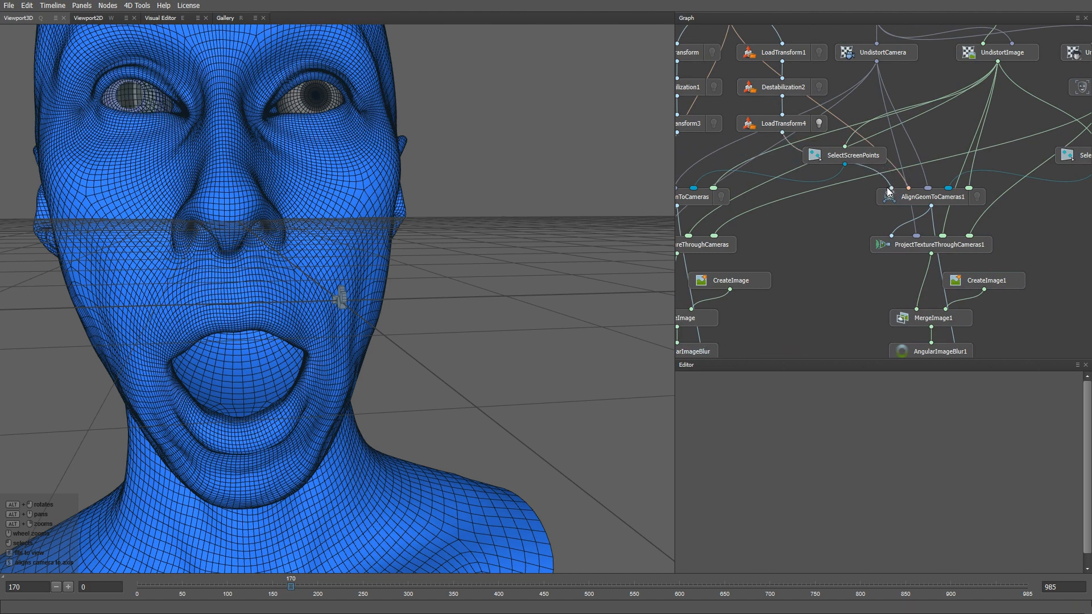
click(820, 123)
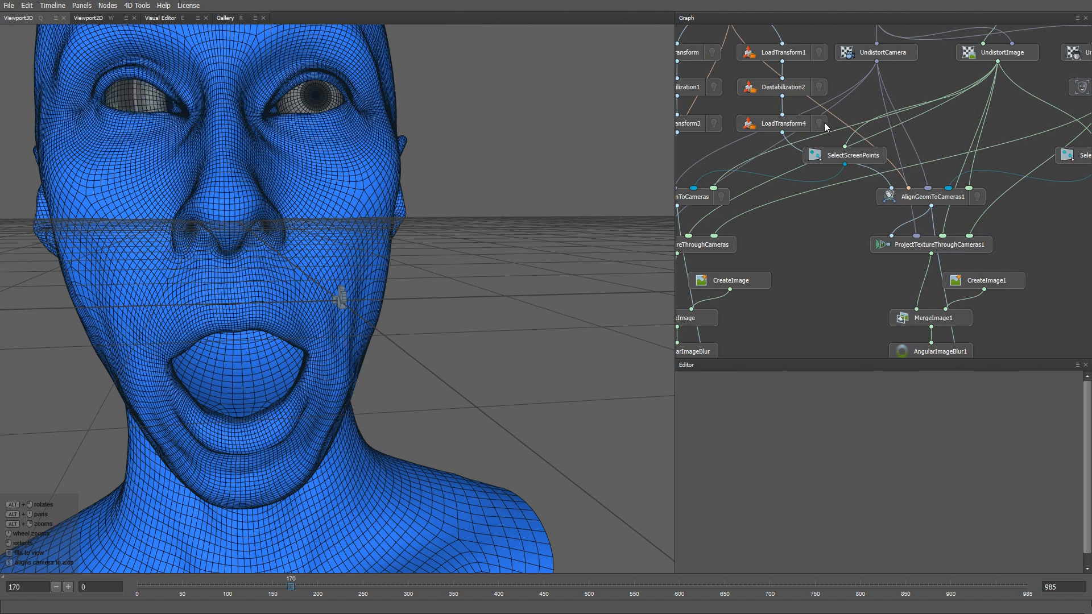
- Move Point01 of SelectScreenPoints1 to the pupil centre of the right eye in the camera image
middle_drag(1052, 208, 1005, 193)
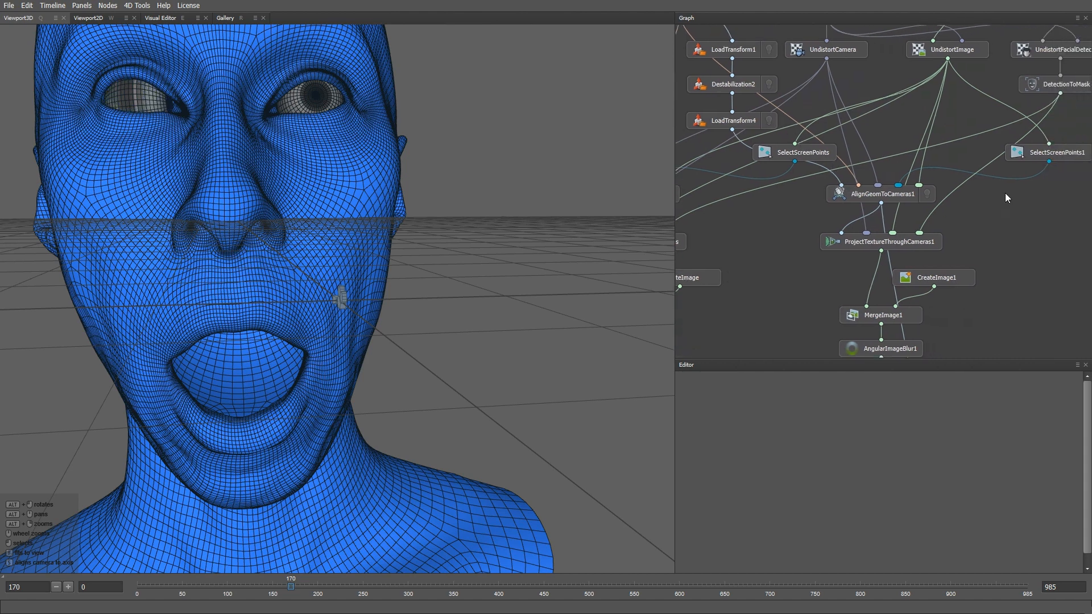
click(1034, 161)
key(e)
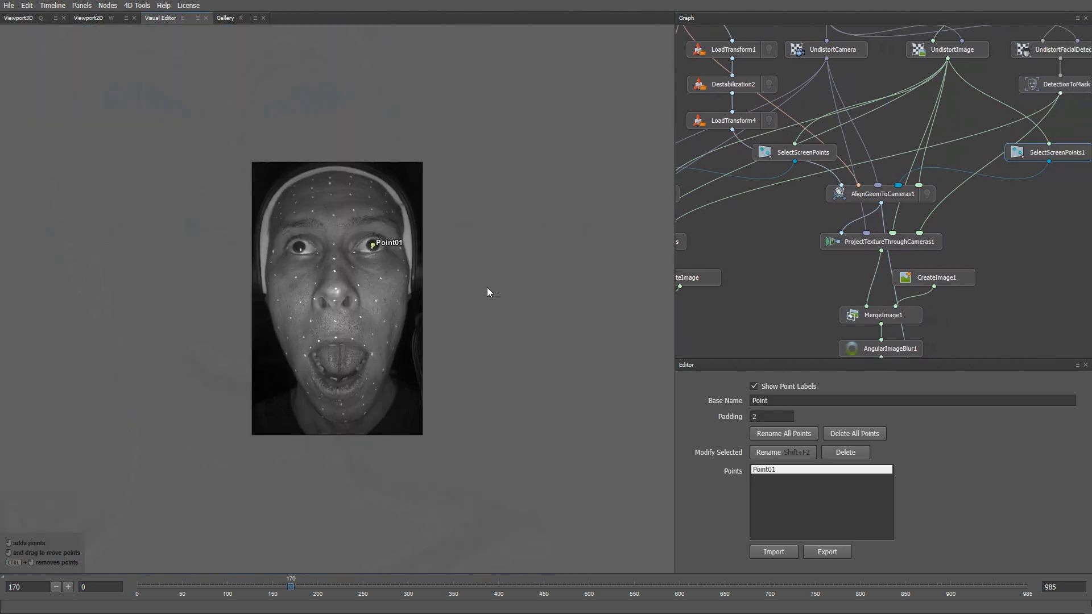
scroll(297, 246, up, 6)
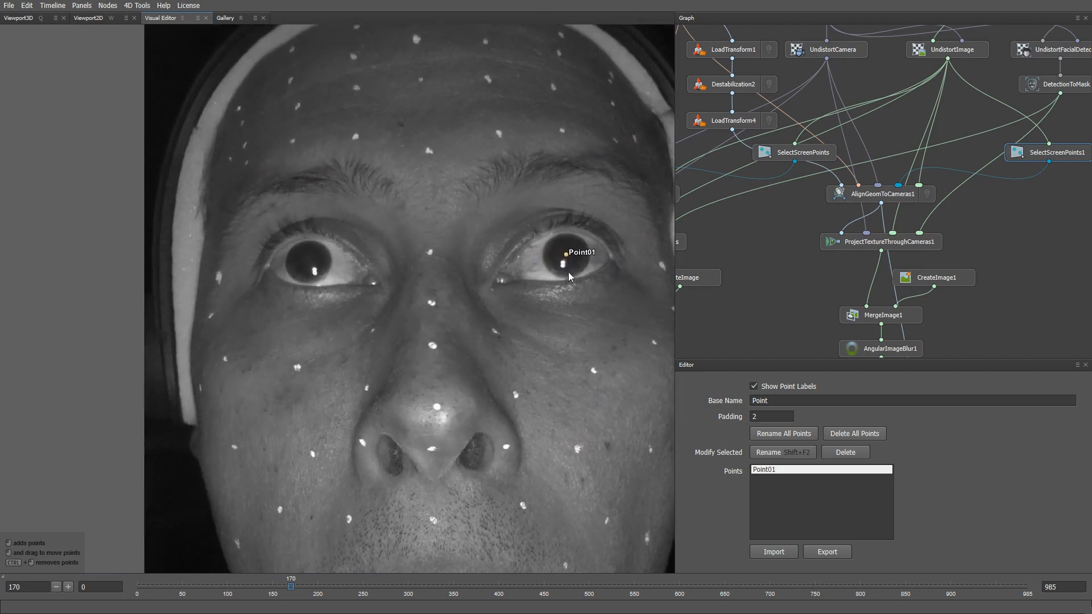
drag(568, 259, 307, 262)
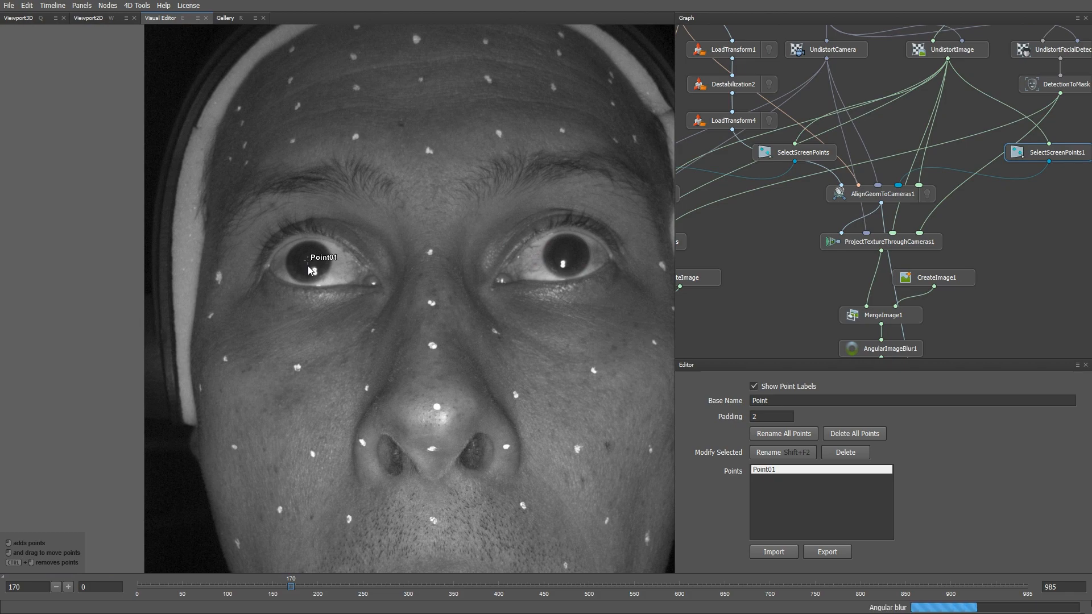
scroll(307, 263, up, 5)
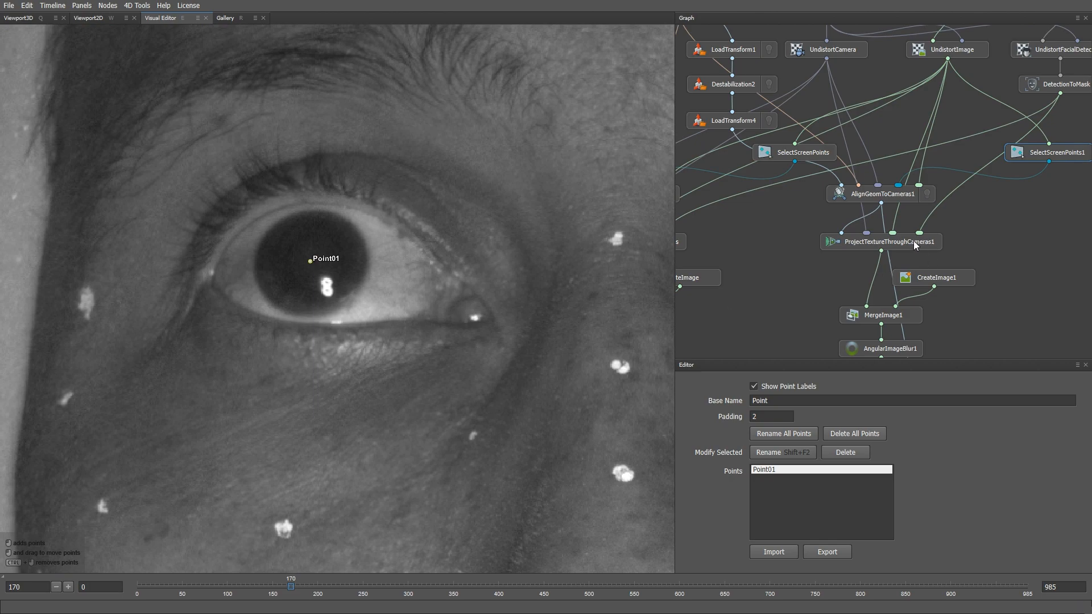
- Check the AlignGeomToCameras1 eyeball against the camera image and view the texture projected by ProjectTextureThroughCameras1
click(896, 197)
right_drag(278, 267, 615, 489)
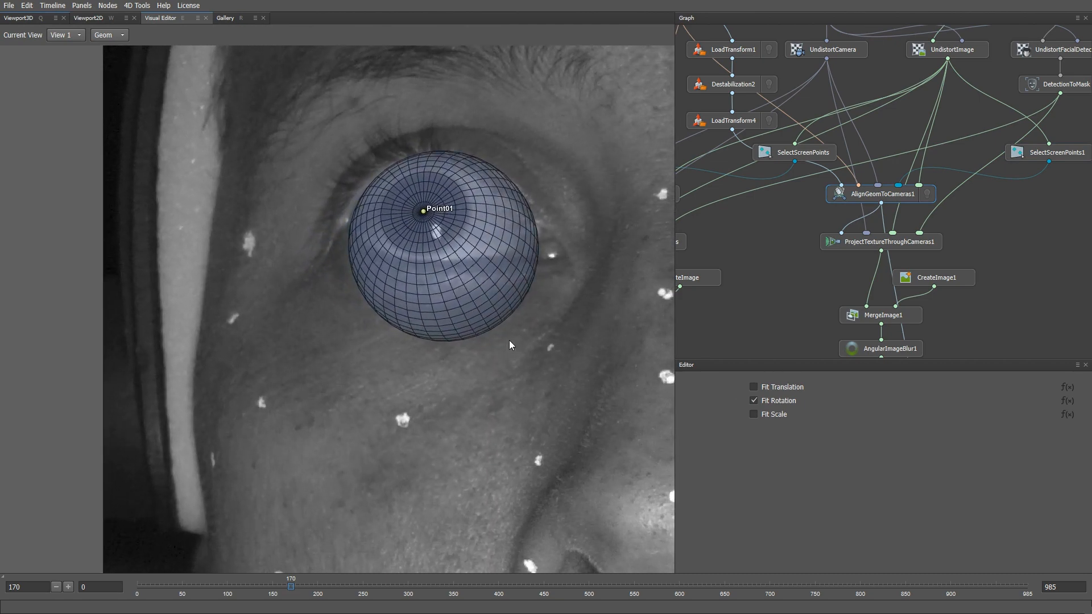
middle_drag(509, 340, 490, 338)
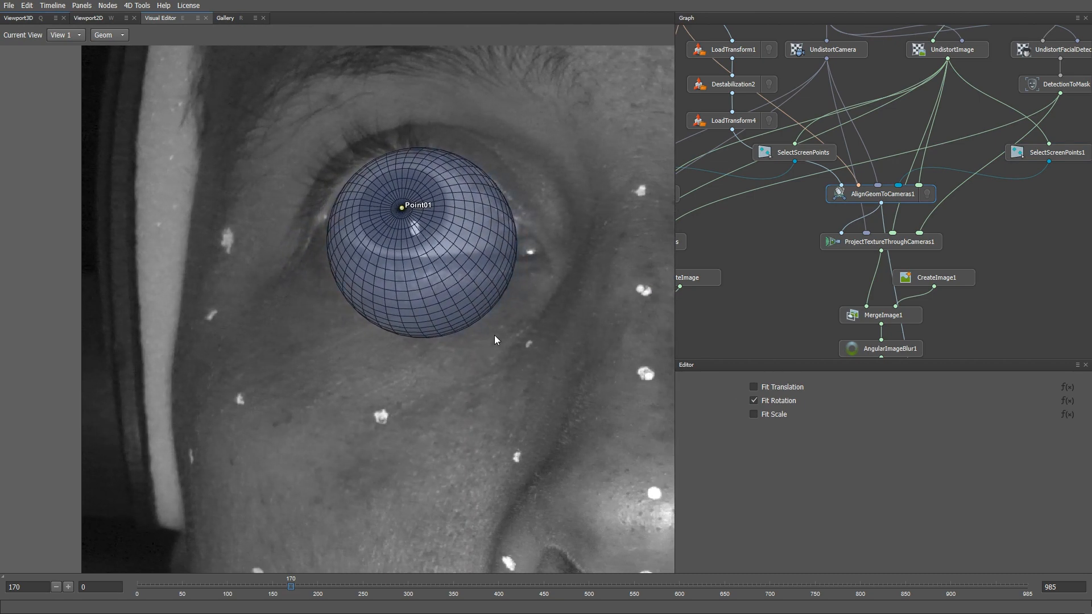
click(866, 248)
key(w)
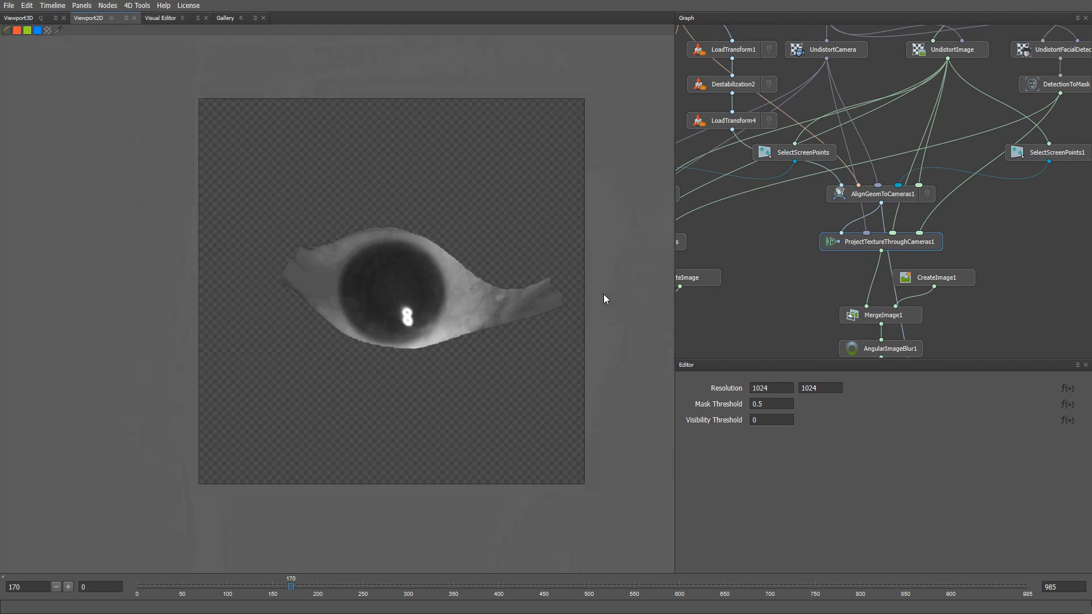
- Set MergeImage1's Translation X to 0.05 to shift the patch over the right eye's highlight
click(895, 319)
scroll(484, 350, up, 3)
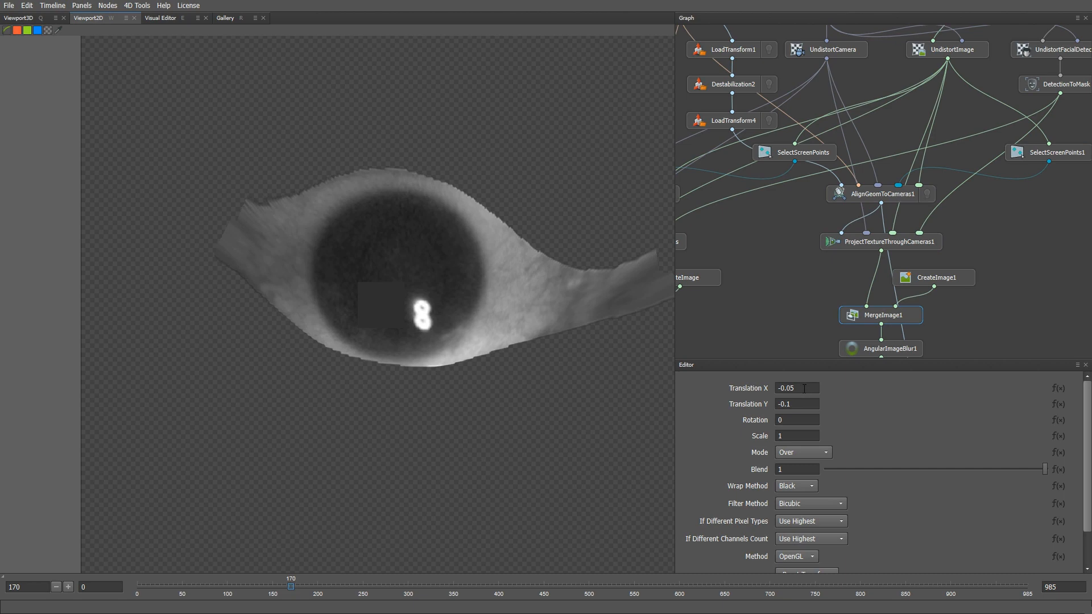
click(781, 388)
key(Delete)
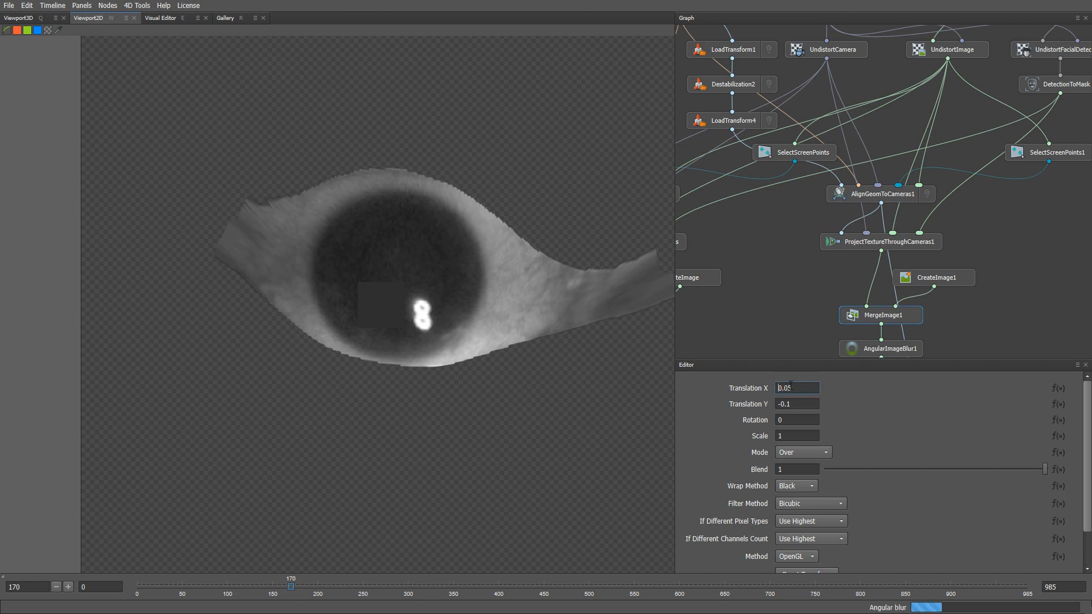
key(Return)
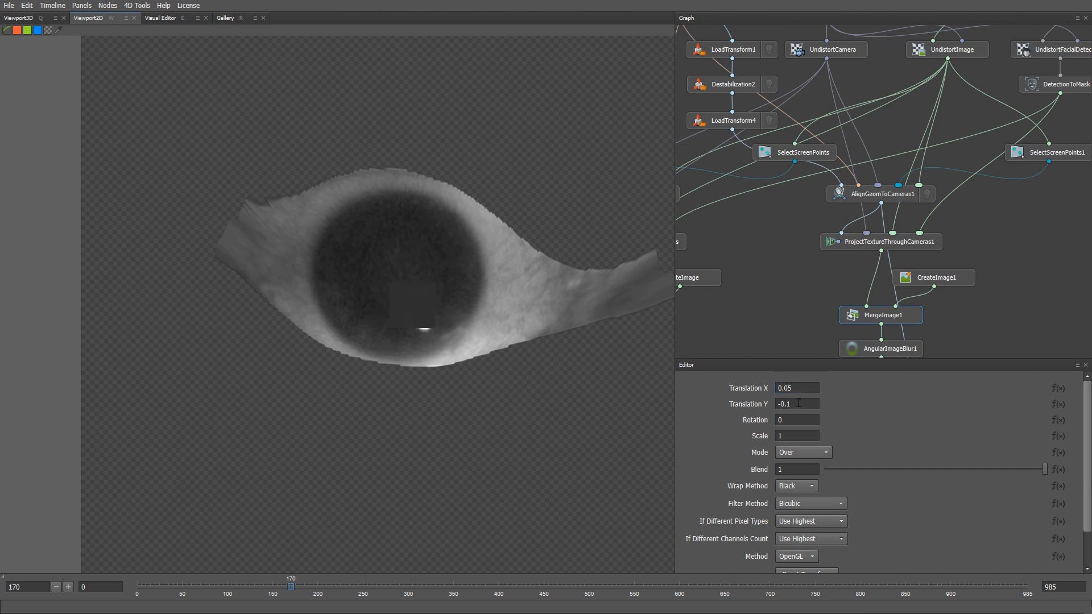
- Set MergeImage1's Translation Y to -0.12 to cover the rest of the highlight
click(802, 403)
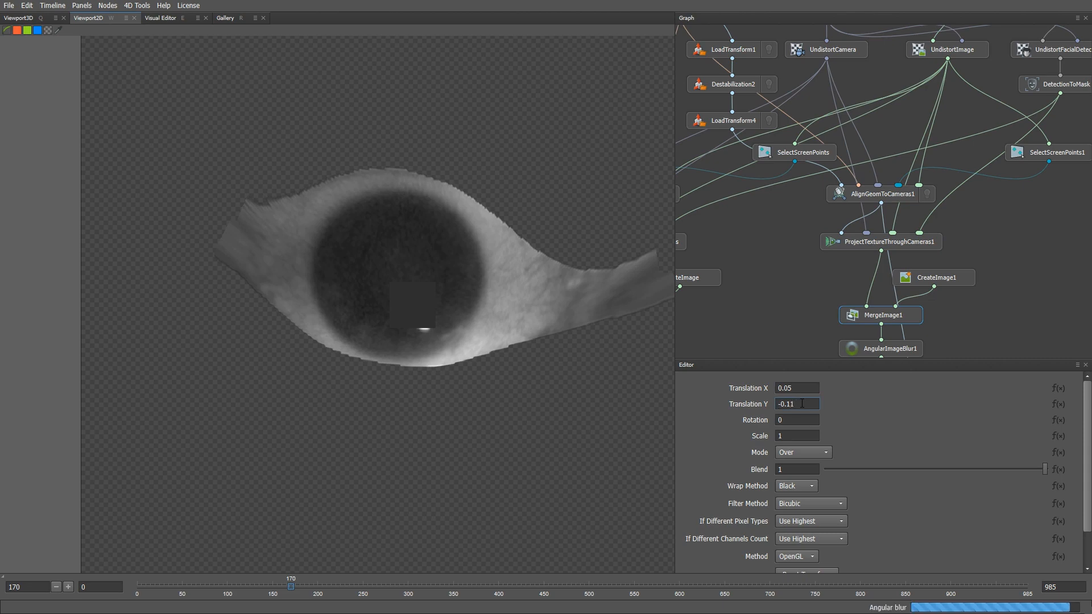
text(1)
key(Return)
key(BackSpace)
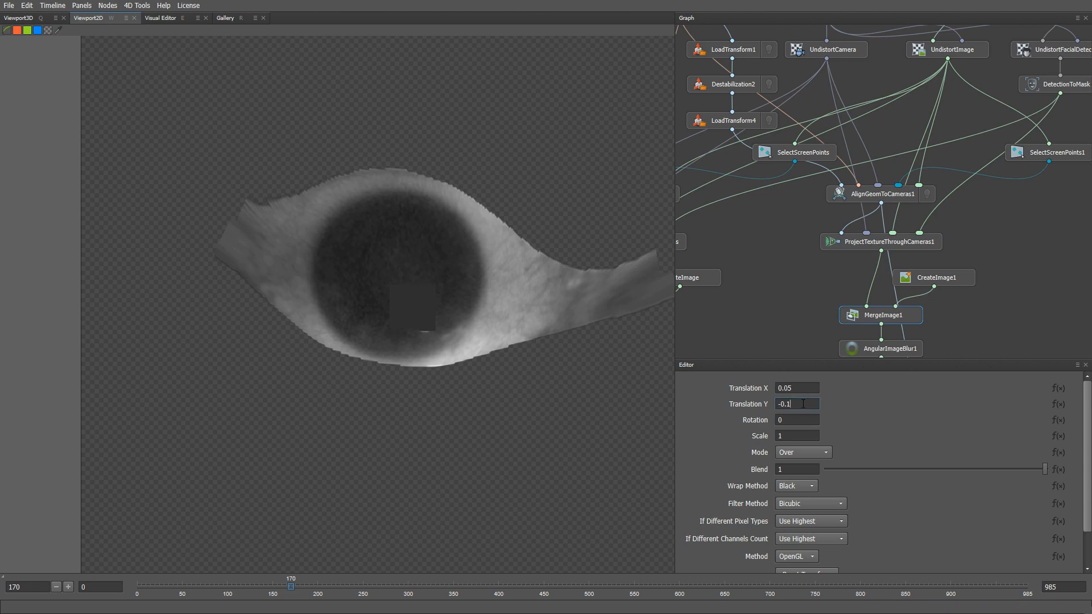
text(2)
key(Return)
scroll(548, 395, down, 4)
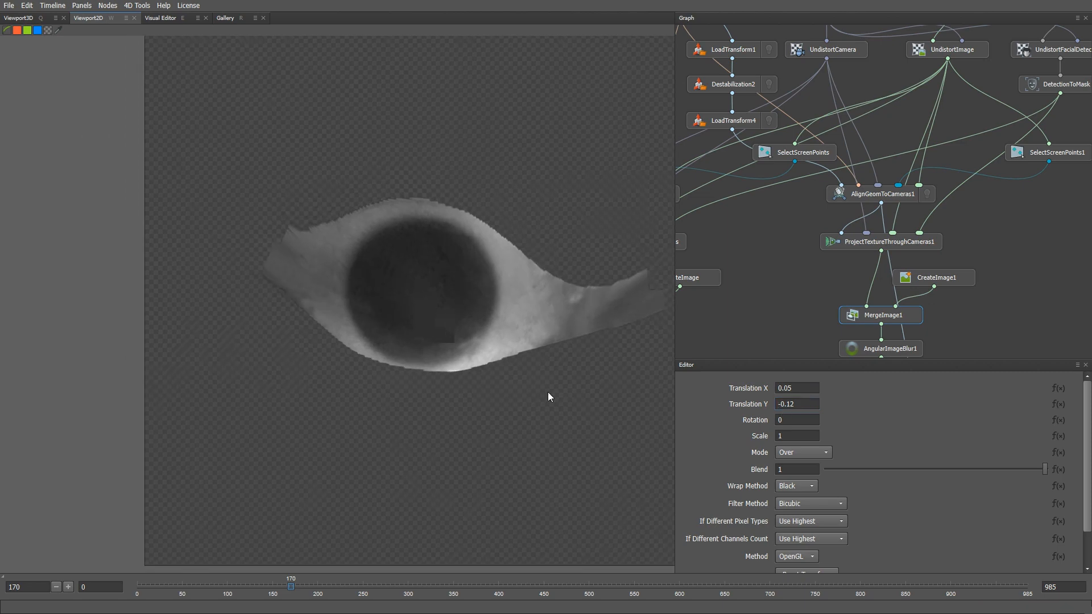
scroll(950, 329, down, 1)
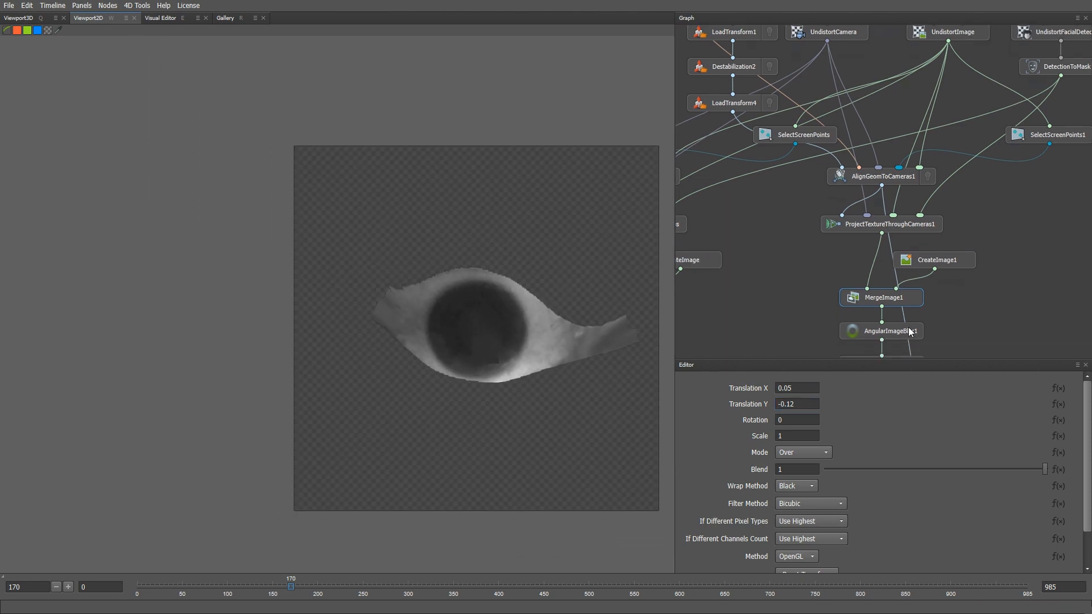
- Examine the AngularImageBlur1 and ExtrapolateImage1 results, and inspect both textured eyeballs on the head in 3D
click(913, 332)
middle_drag(982, 328, 984, 251)
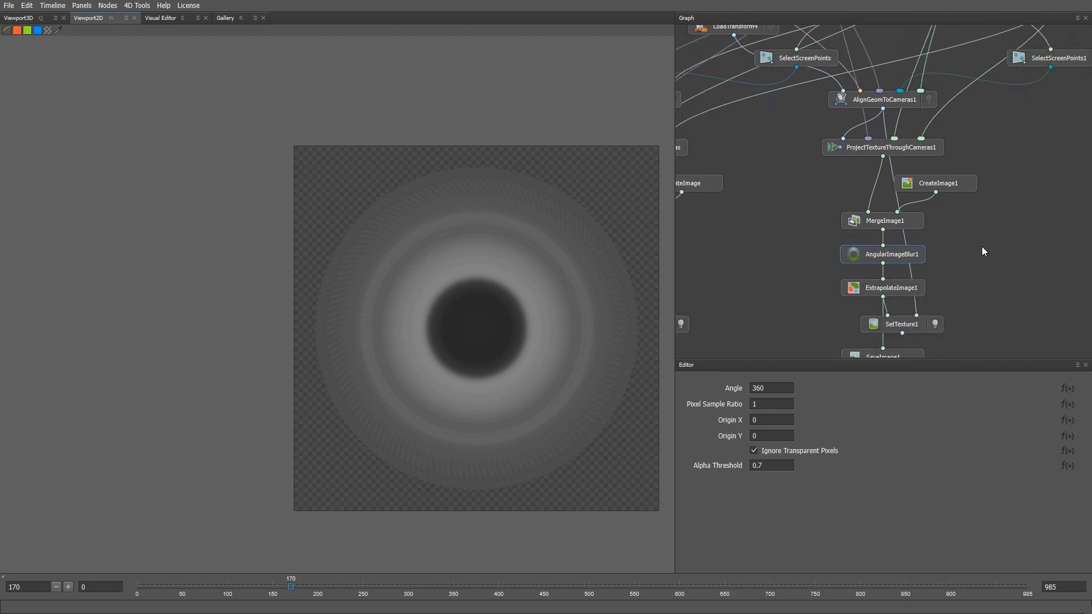
click(914, 289)
key(q)
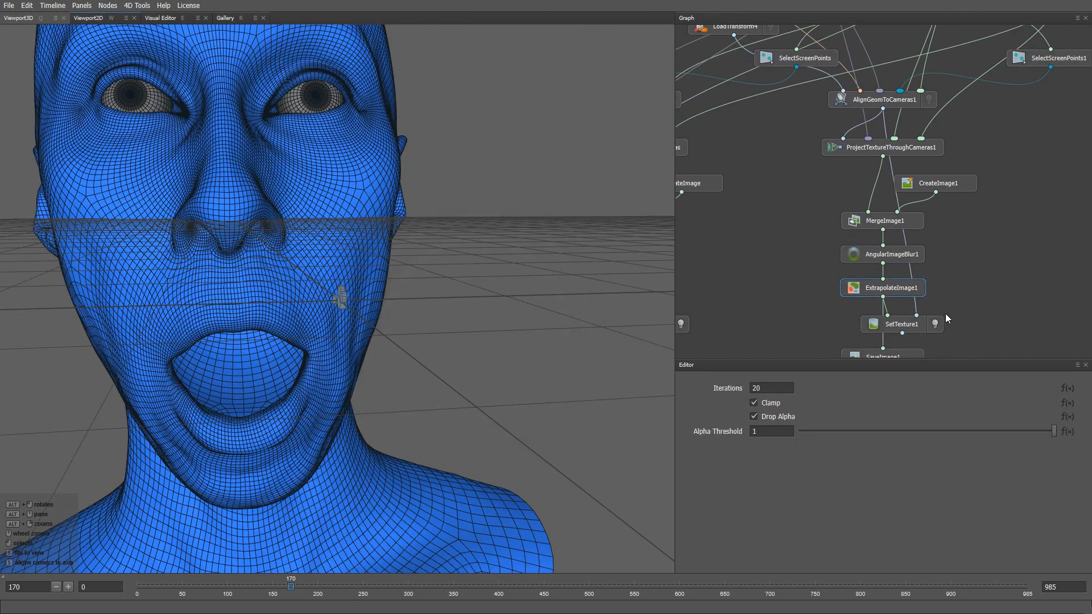
alt+drag(345, 240, 296, 260)
key(f)
alt+right_drag(350, 265, 466, 300)
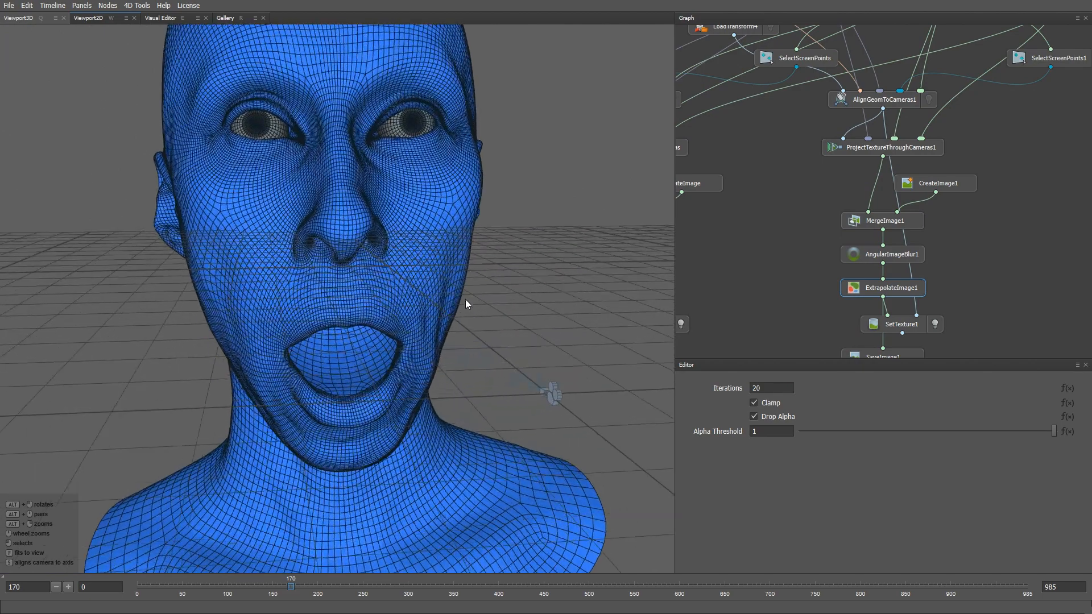
alt+drag(392, 281, 427, 279)
- Change SaveImage1's output file to RightEyeProjected.jpg in the same folder and compute the current frame
middle_drag(804, 298, 813, 203)
click(896, 263)
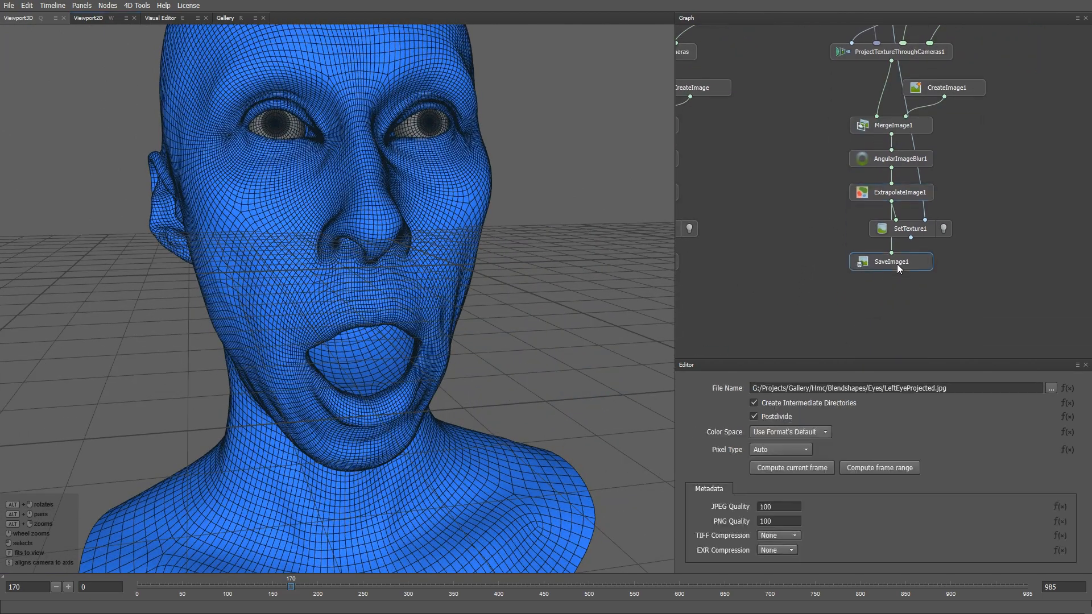
click(897, 389)
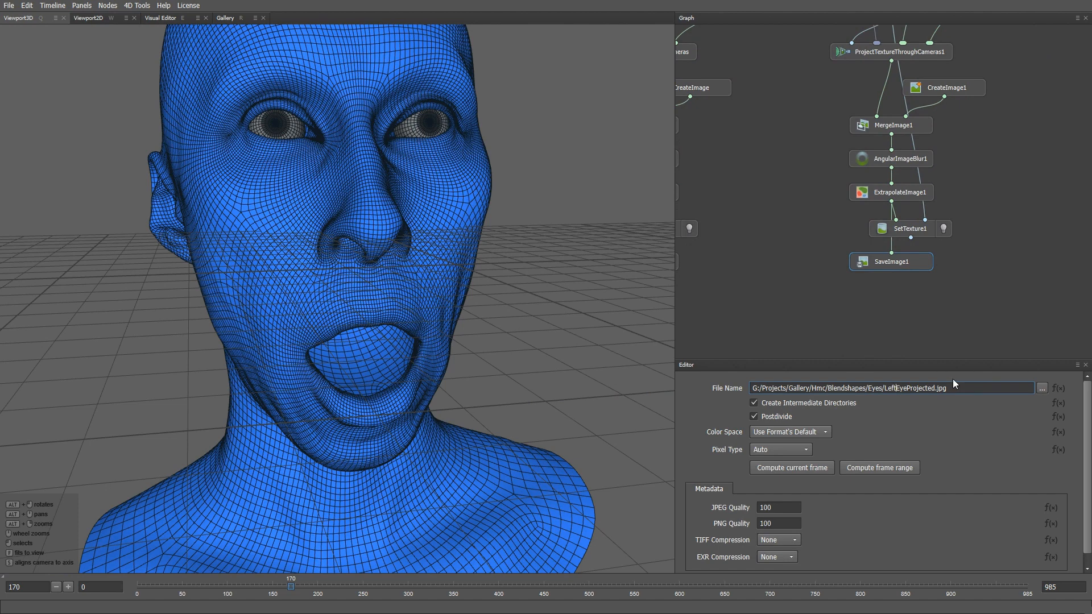
key(ctrl+shift+Left)
text(Right)
click(930, 421)
click(811, 466)
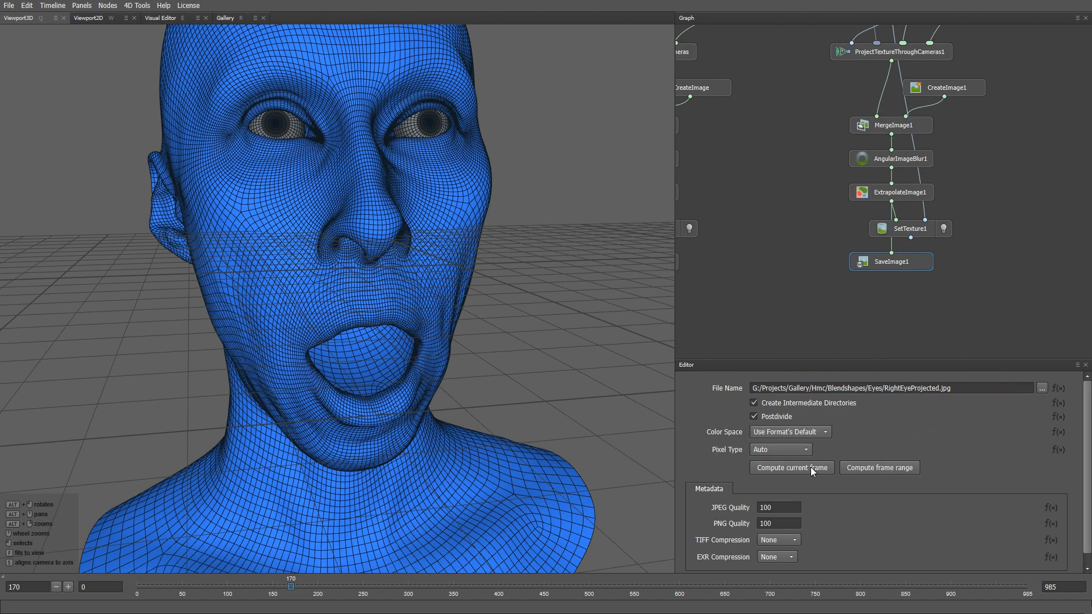
- Open the settings of the left-eye SaveImage node
middle_drag(779, 287, 873, 287)
click(748, 262)
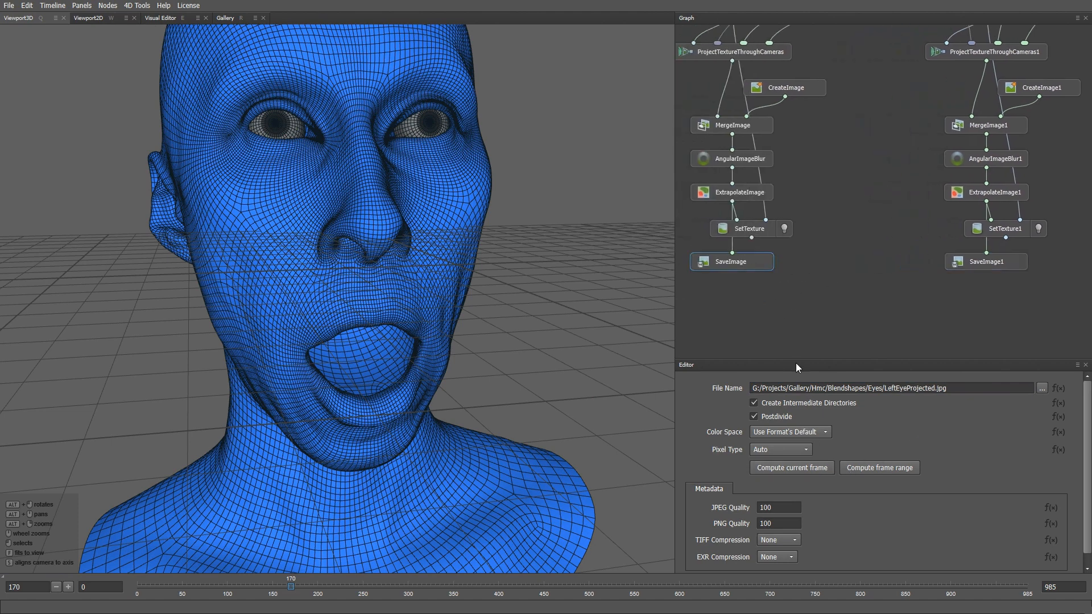